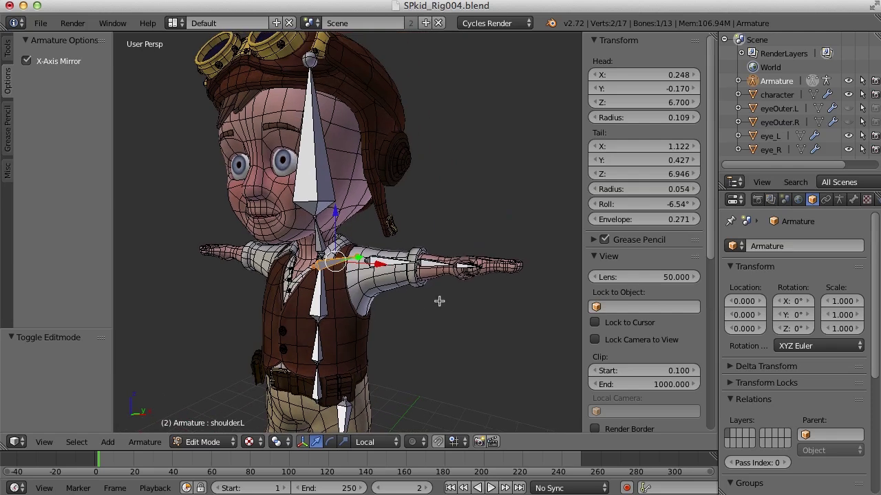
Step: Select the left upper arm bone and turn on the display of bone axes for the armature
{"action": "right_click", "coordinate": [404, 274]}
{"action": "scroll", "coordinate": [416, 293], "scroll_direction": "down", "scroll_amount": 3}
{"action": "middle_click_drag", "start_coordinate": [418, 295], "coordinate": [436, 296]}
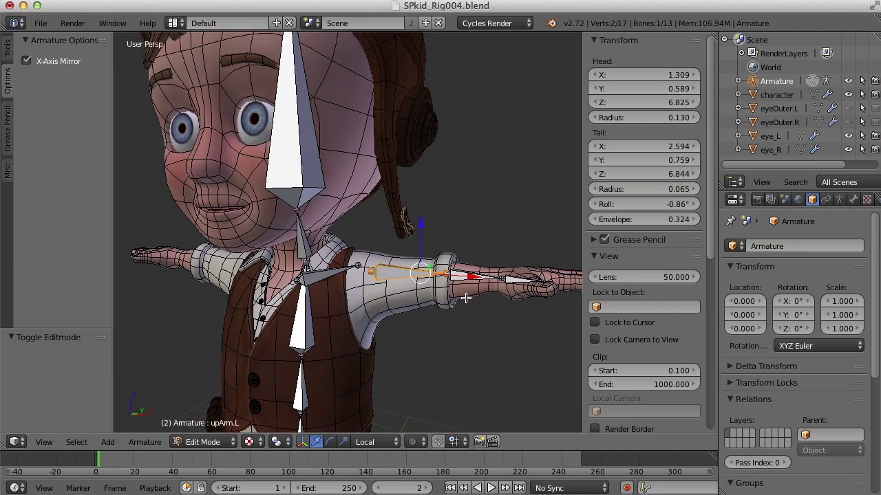
{"action": "scroll", "coordinate": [478, 298], "scroll_direction": "up", "scroll_amount": 3}
{"action": "middle_click_drag", "start_coordinate": [471, 303], "coordinate": [405, 274]}
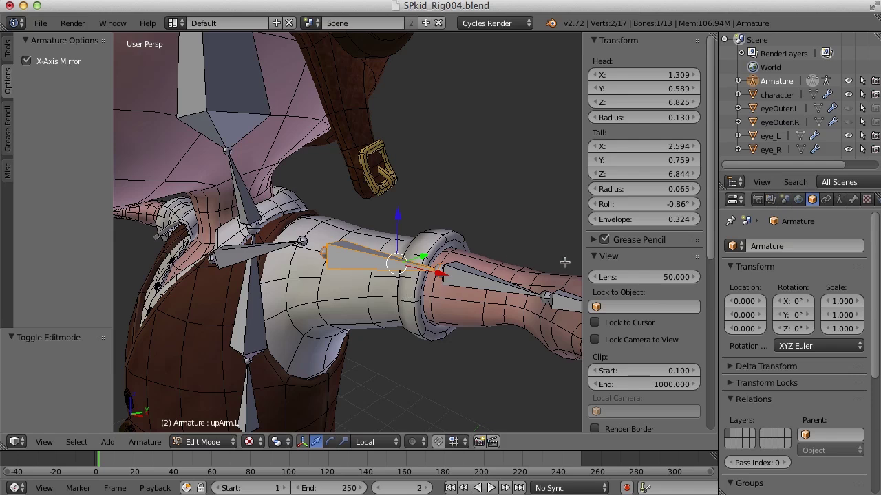
{"action": "left_click", "coordinate": [840, 200]}
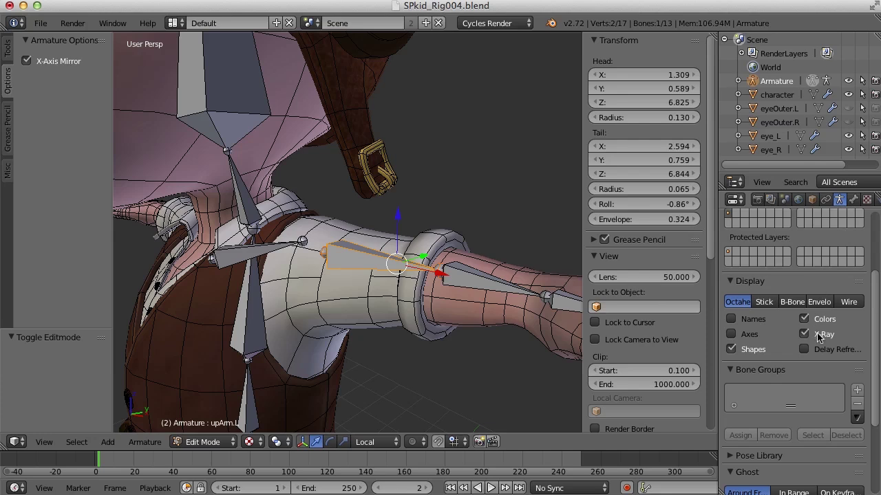
{"action": "left_click", "coordinate": [732, 335]}
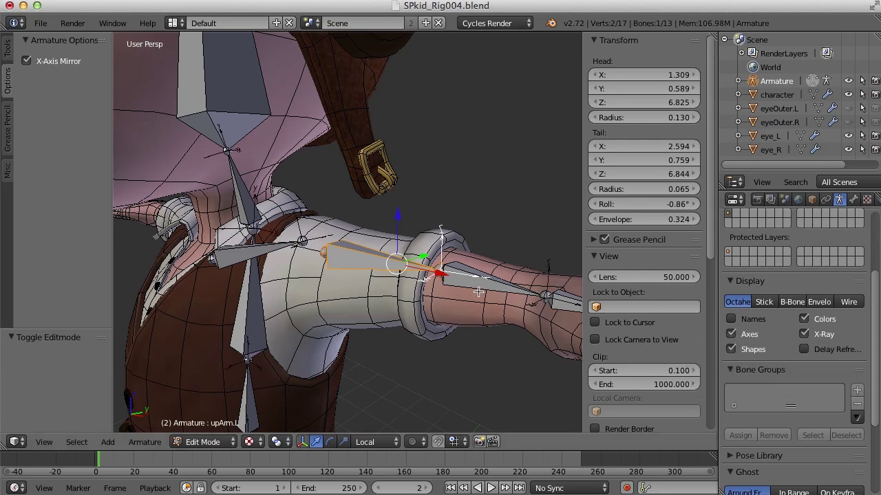
Step: Examine the axis orientation at the left upper arm and lower arm bones up close
{"action": "scroll", "coordinate": [481, 292], "scroll_direction": "up", "scroll_amount": 2}
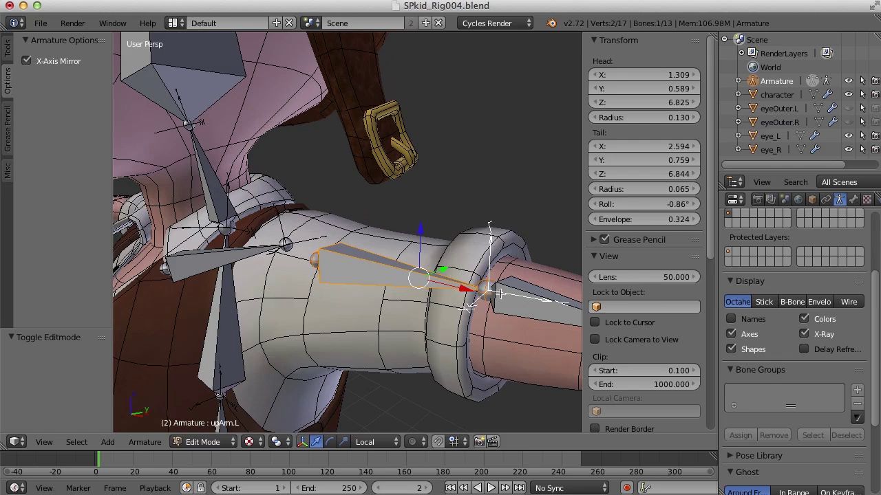
{"action": "middle_click_drag", "start_coordinate": [508, 295], "coordinate": [408, 224]}
{"action": "right_click", "coordinate": [427, 273]}
{"action": "middle_click_drag", "start_coordinate": [463, 251], "coordinate": [387, 237]}
{"action": "scroll", "coordinate": [395, 231], "scroll_direction": "up", "scroll_amount": 3}
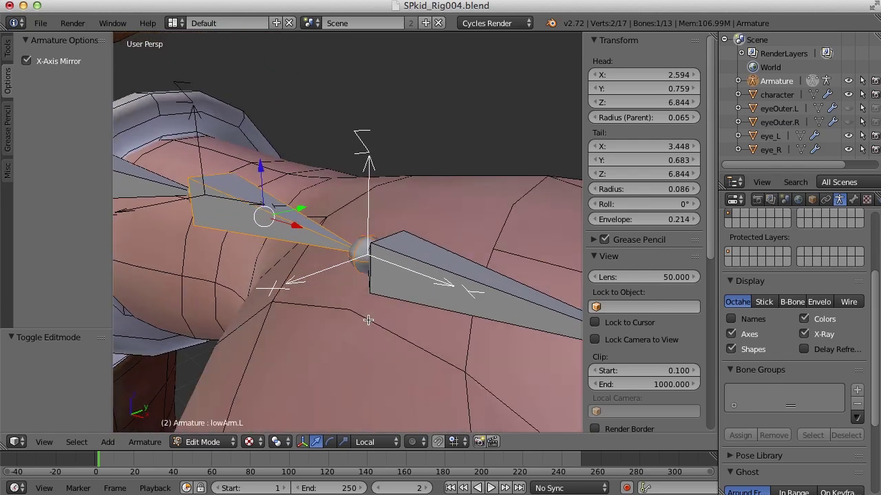
{"action": "scroll", "coordinate": [382, 311], "scroll_direction": "down", "scroll_amount": 3}
{"action": "middle_click_drag", "start_coordinate": [382, 311], "coordinate": [425, 305]}
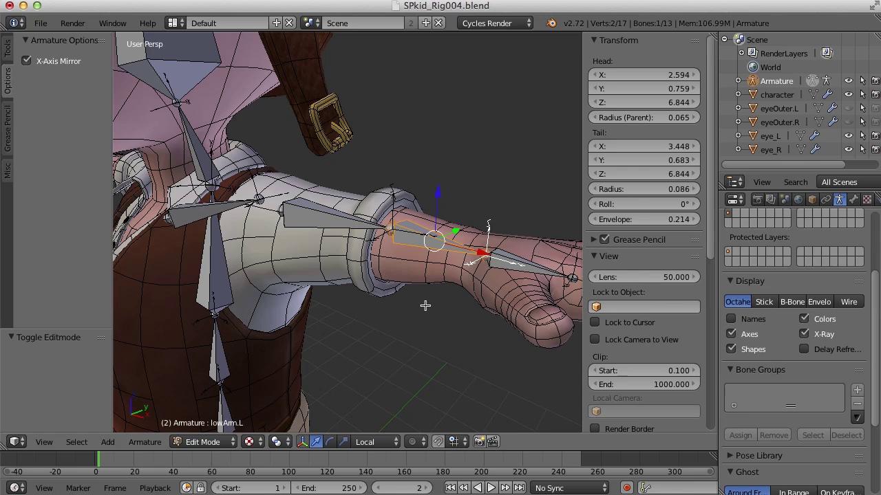
{"action": "right_click", "coordinate": [328, 222]}
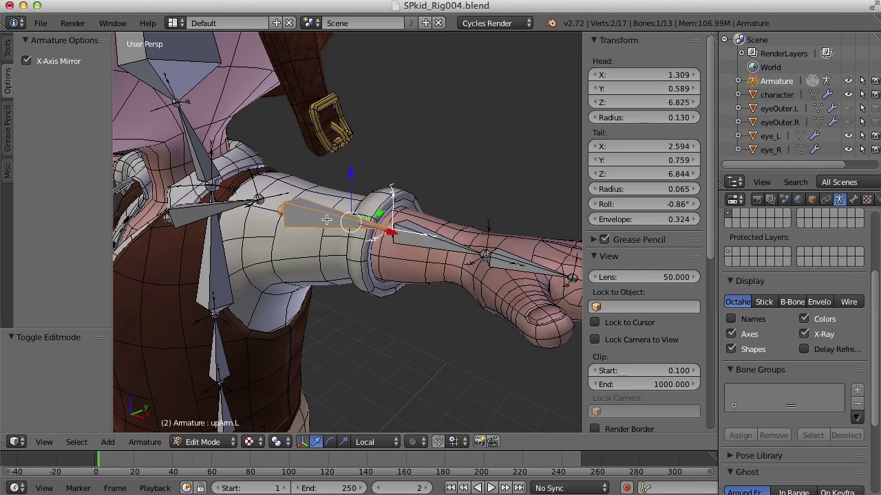
{"action": "scroll", "coordinate": [417, 247], "scroll_direction": "up", "scroll_amount": 2}
{"action": "middle_click_drag", "start_coordinate": [467, 253], "coordinate": [365, 246], "text": "shift"}
Step: Select the left lower arm bone and set its roll to about 87°
{"action": "right_click", "coordinate": [366, 247]}
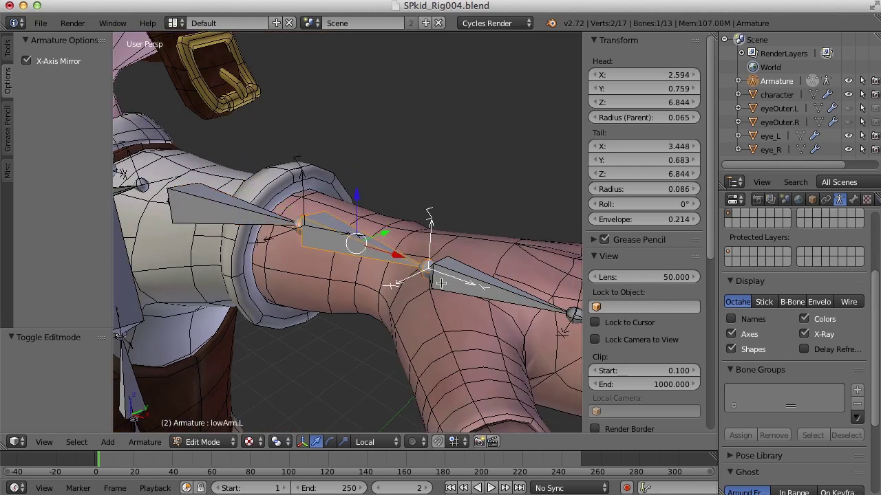
{"action": "middle_click_drag", "start_coordinate": [410, 276], "coordinate": [442, 282]}
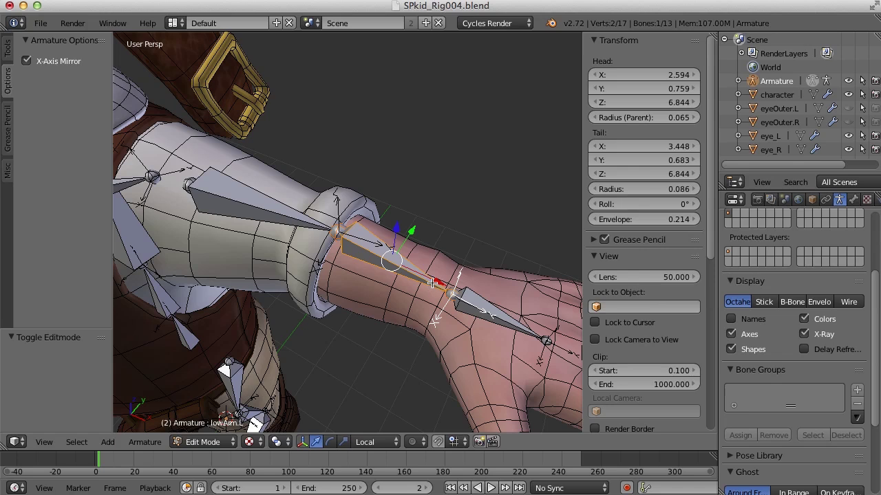
{"action": "mouse_move", "coordinate": [433, 283]}
{"action": "middle_mouse_down"}
{"action": "mouse_move", "coordinate": [429, 231]}
{"action": "mouse_move", "coordinate": [440, 275]}
{"action": "mouse_move", "coordinate": [426, 271]}
{"action": "middle_mouse_up"}
{"action": "scroll", "coordinate": [461, 274], "scroll_direction": "up", "scroll_amount": 2}
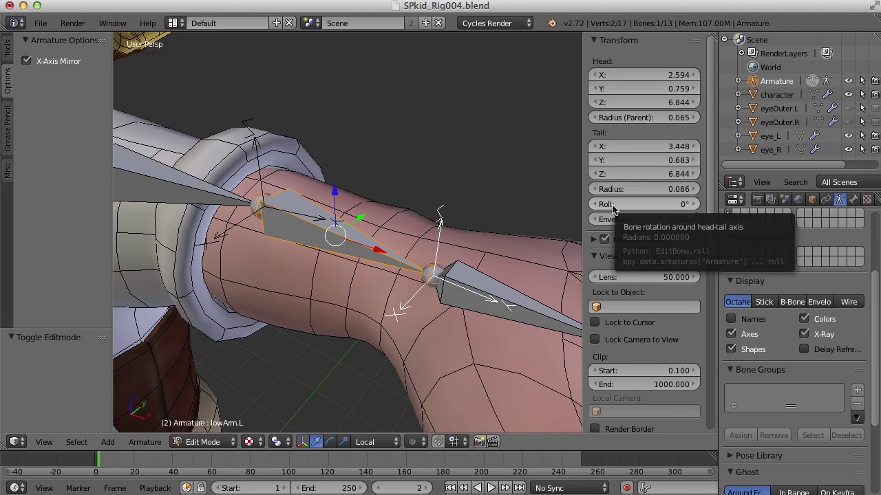
{"action": "left_click_drag", "start_coordinate": [613, 209], "coordinate": [654, 209]}
{"action": "scroll", "coordinate": [374, 291], "scroll_direction": "down", "scroll_amount": 1}
{"action": "middle_click_drag", "start_coordinate": [349, 294], "coordinate": [397, 290], "text": "shift"}
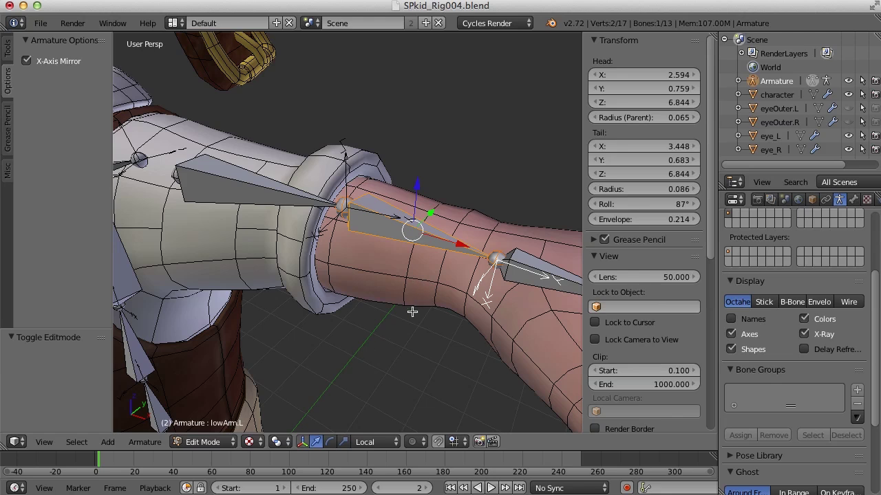
Step: Switch to Pose Mode and test the left lower arm bone's bend by varying its X rotation, leaving it at 0
{"action": "left_click", "coordinate": [210, 446]}
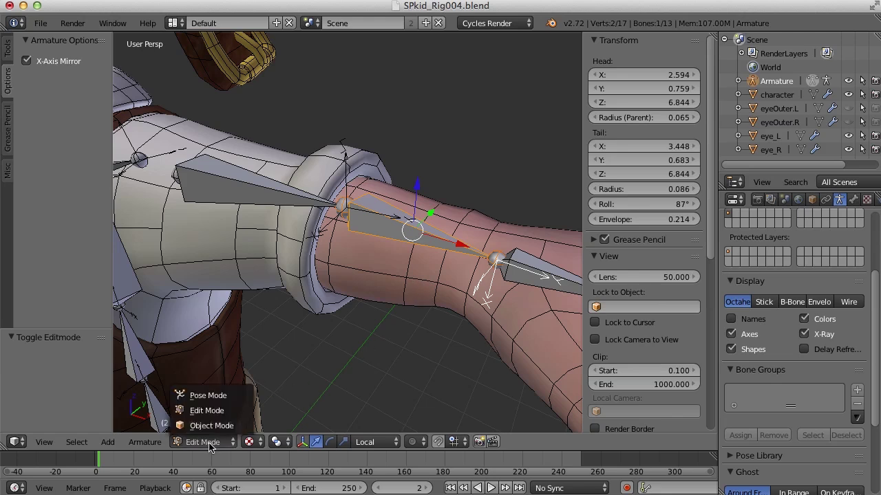
{"action": "left_click", "coordinate": [214, 396]}
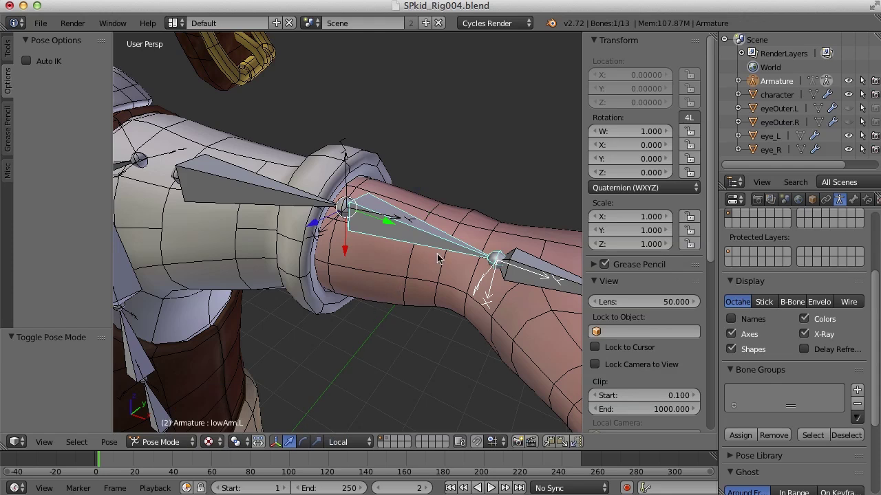
{"action": "middle_click_drag", "start_coordinate": [457, 273], "coordinate": [450, 288]}
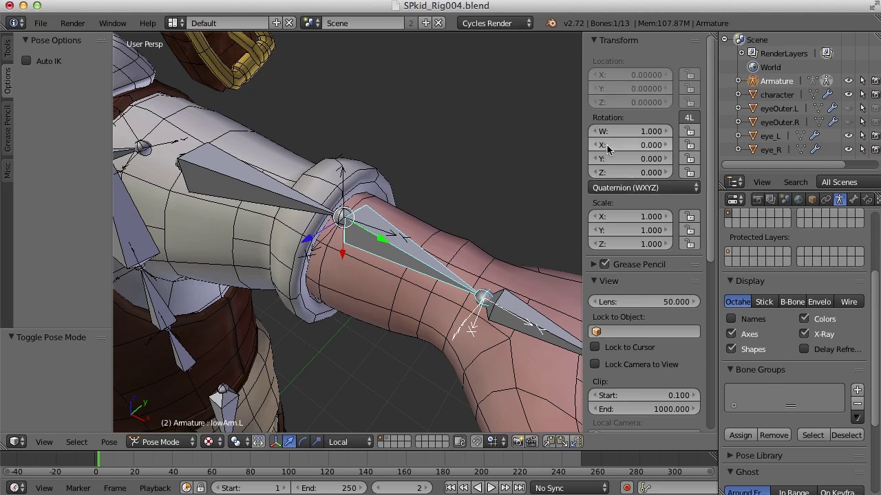
{"action": "left_click_drag", "start_coordinate": [608, 148], "coordinate": [715, 147]}
{"action": "key", "text": "Escape"}
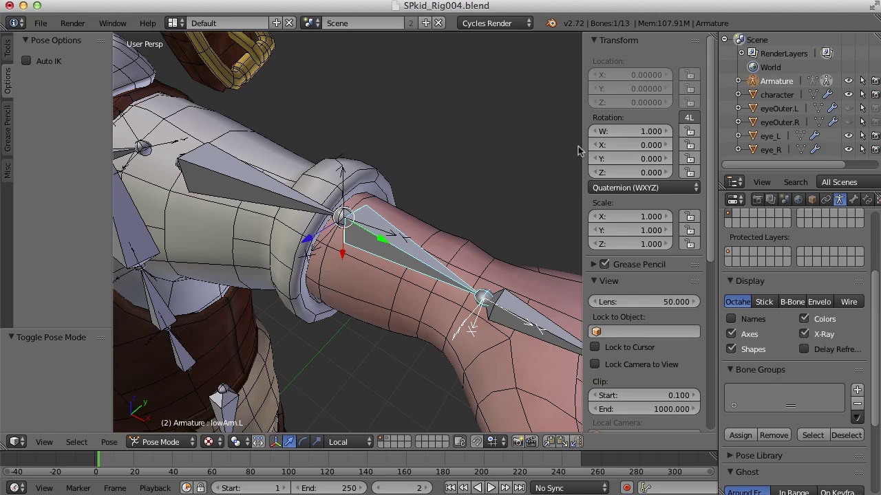
{"action": "mouse_move", "coordinate": [631, 144]}
{"action": "left_mouse_down"}
{"action": "mouse_move", "coordinate": [667, 144]}
{"action": "mouse_move", "coordinate": [618, 145]}
{"action": "mouse_move", "coordinate": [644, 144]}
{"action": "left_mouse_up"}
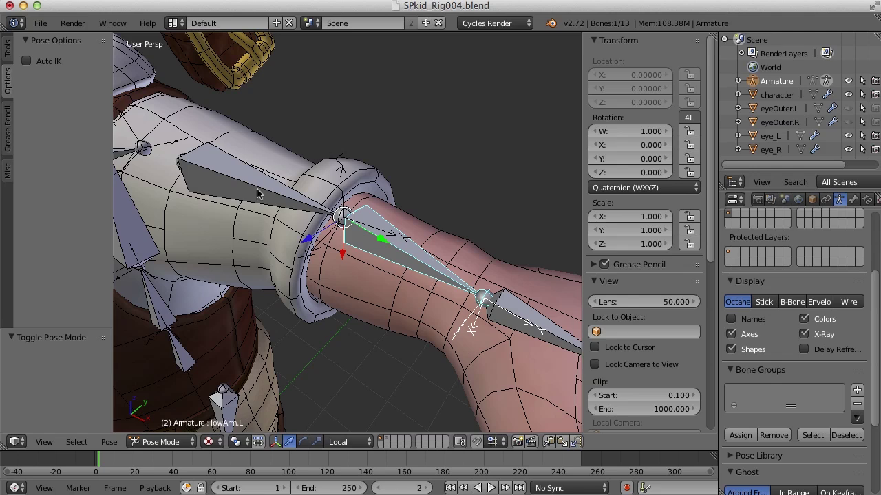
Step: Select the left upper arm bone, return to Edit Mode and set its roll to about 90°
{"action": "right_click", "coordinate": [257, 193]}
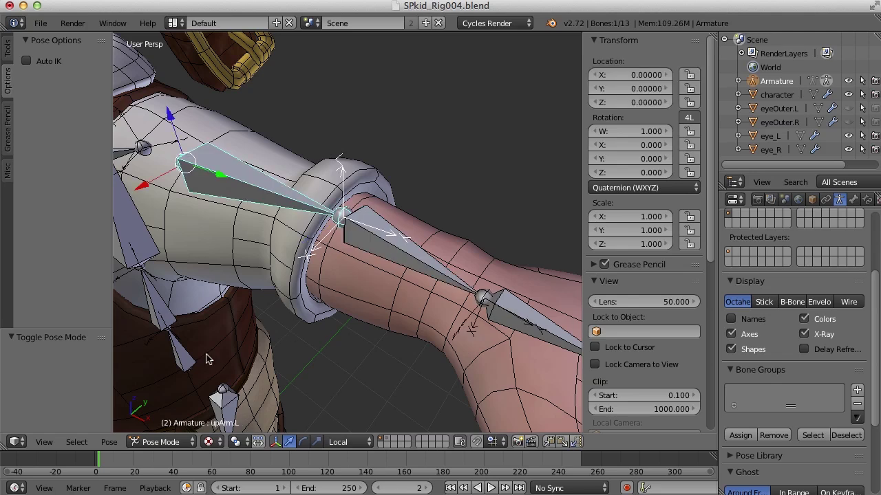
{"action": "left_click", "coordinate": [163, 442]}
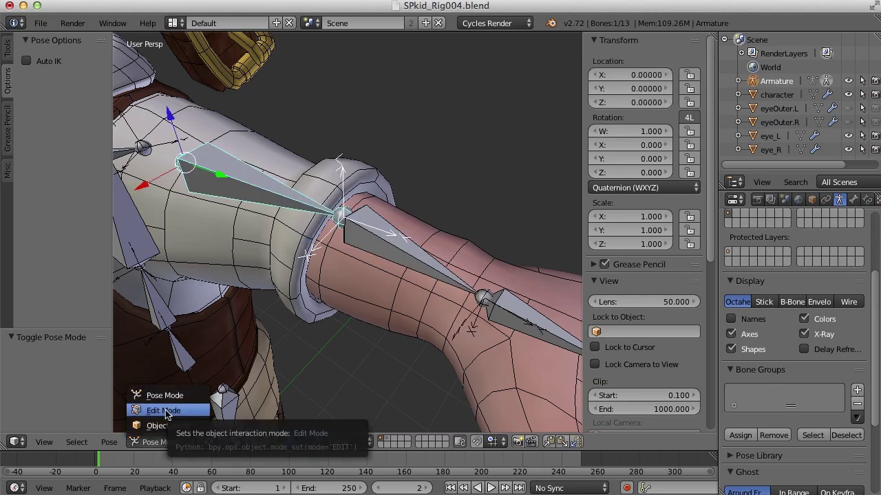
{"action": "left_click", "coordinate": [164, 410]}
{"action": "middle_click_drag", "start_coordinate": [309, 256], "coordinate": [360, 259]}
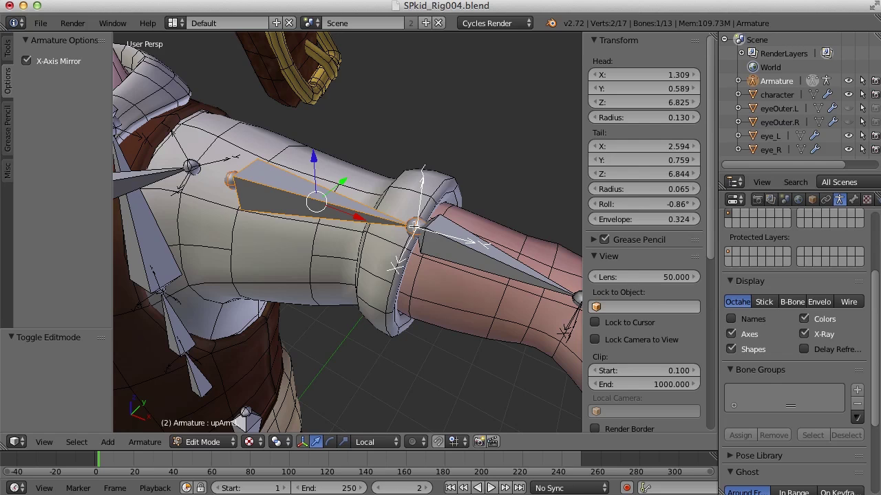
{"action": "left_click_drag", "start_coordinate": [607, 205], "coordinate": [608, 205]}
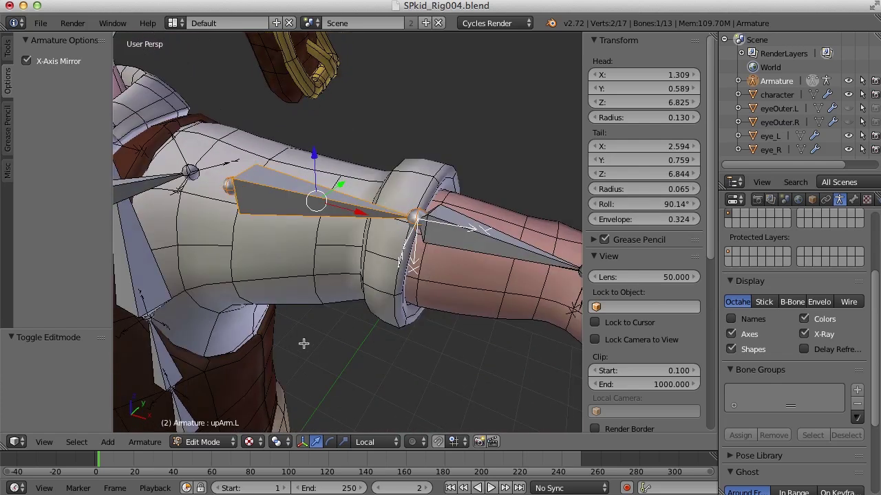
Step: Test the left upper arm bone in Pose Mode with X rotations of 0.5 and about -0.7, resetting it to 0
{"action": "left_click", "coordinate": [207, 442]}
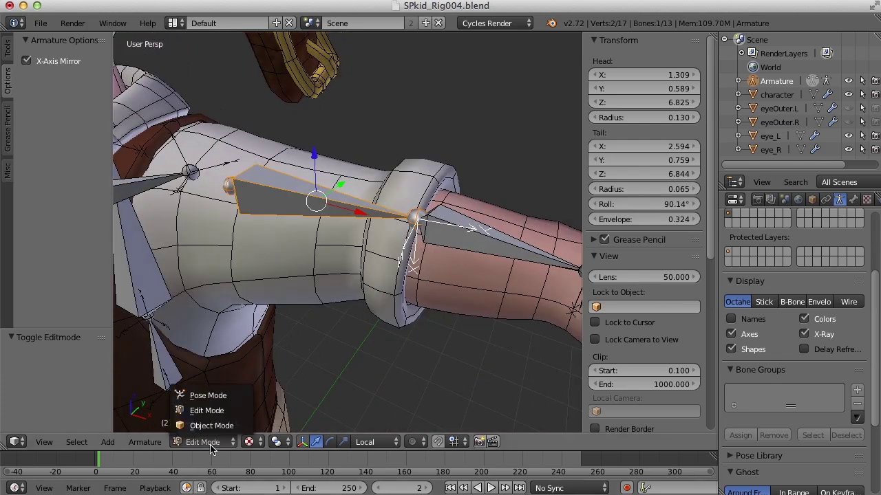
{"action": "left_click", "coordinate": [221, 399]}
{"action": "left_click", "coordinate": [630, 145]}
{"action": "type", "text": ".5"}
{"action": "key", "text": "Return"}
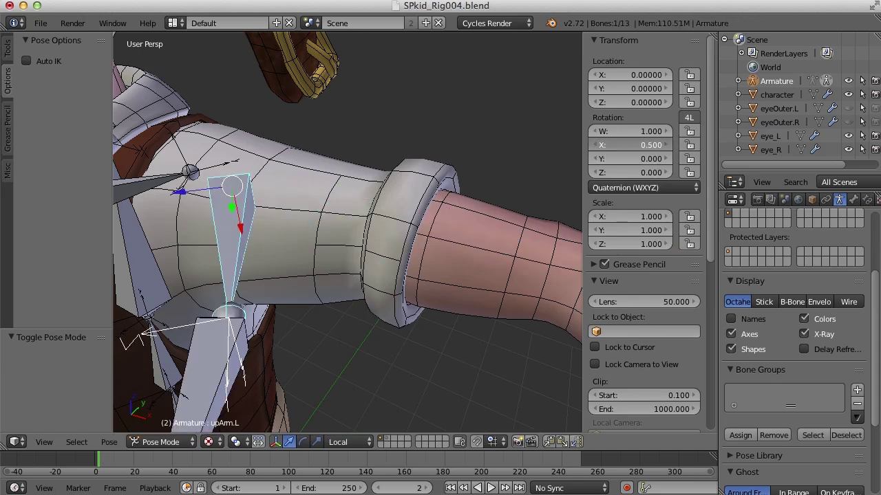
{"action": "left_click_drag", "start_coordinate": [629, 145], "coordinate": [593, 144]}
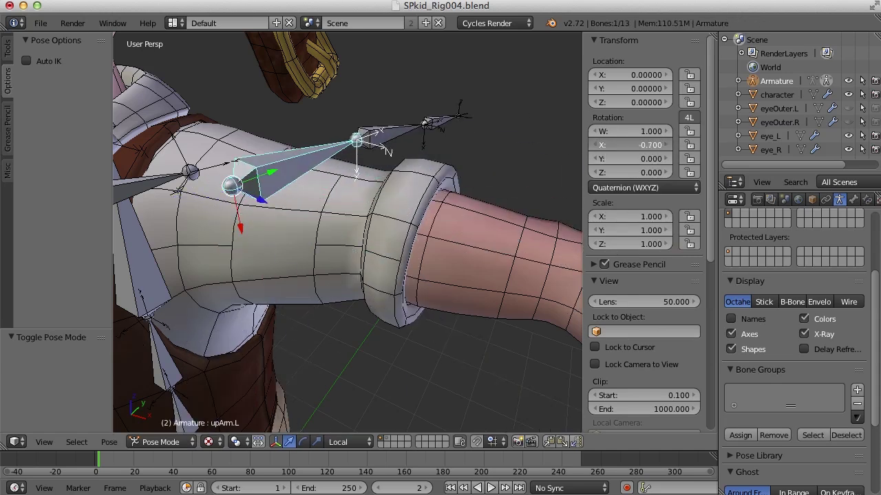
{"action": "type", "text": "0"}
{"action": "key", "text": "Return"}
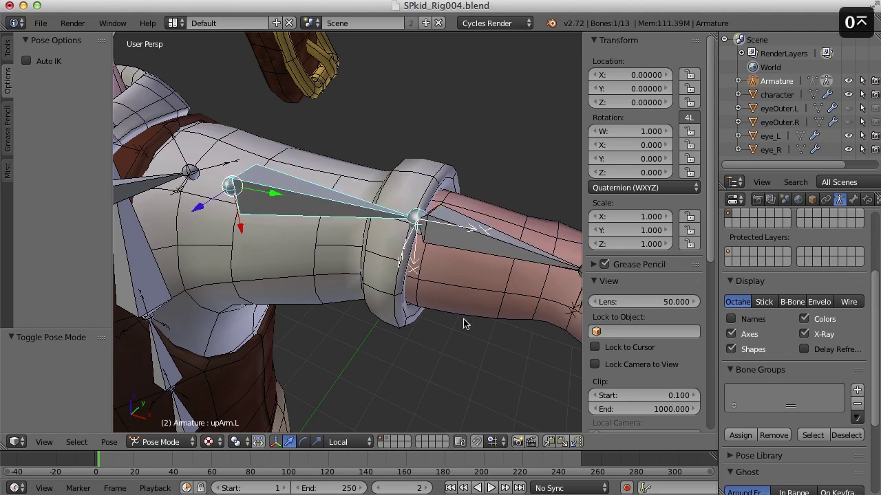
Step: Select the left hand bone in Pose Mode and examine its axes up close
{"action": "scroll", "coordinate": [464, 319], "scroll_direction": "down", "scroll_amount": 1}
{"action": "middle_click_drag", "start_coordinate": [492, 319], "coordinate": [353, 293], "text": "shift"}
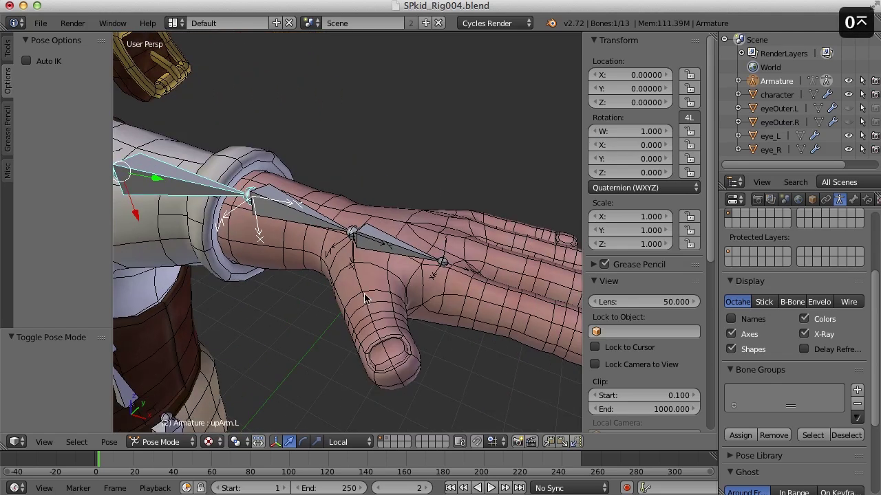
{"action": "right_click", "coordinate": [403, 256]}
{"action": "scroll", "coordinate": [435, 294], "scroll_direction": "up", "scroll_amount": 4}
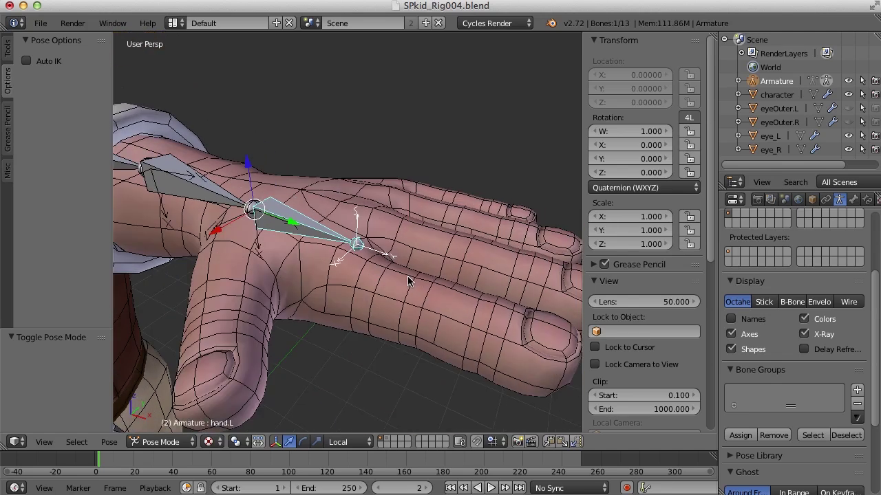
{"action": "middle_click_drag", "start_coordinate": [432, 295], "coordinate": [382, 306], "text": "shift"}
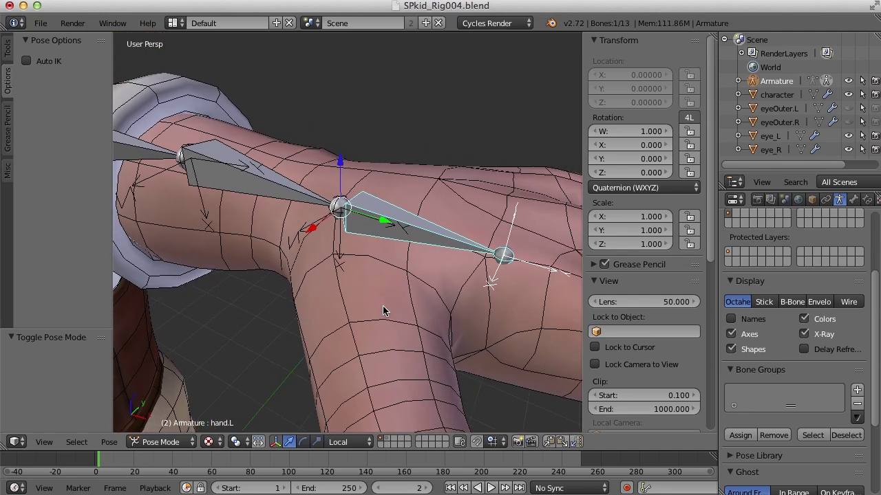
{"action": "scroll", "coordinate": [380, 306], "scroll_direction": "down", "scroll_amount": 2}
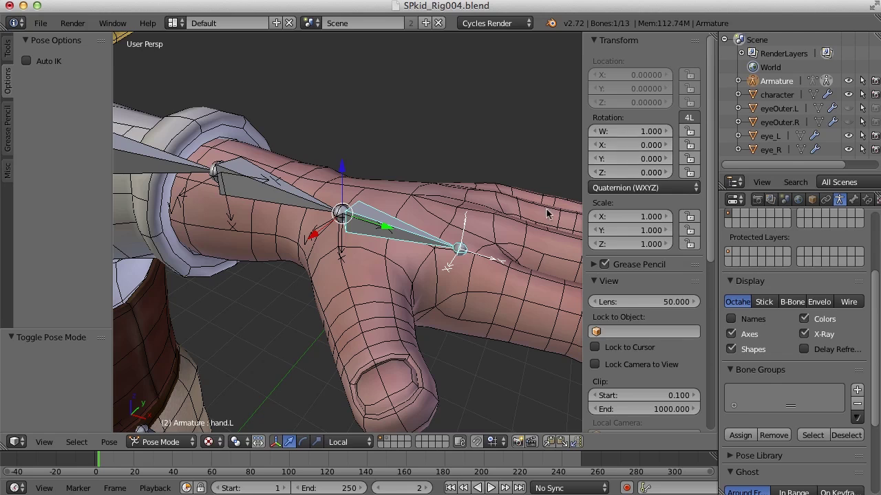
Step: Test the left hand bone's bend by varying its X rotation up to about 0.4, and reset it to 0
{"action": "left_click_drag", "start_coordinate": [629, 144], "coordinate": [440, 144], "text": "ctrl"}
{"action": "left_click_drag", "start_coordinate": [593, 145], "coordinate": [660, 144]}
{"action": "left_click", "coordinate": [647, 145]}
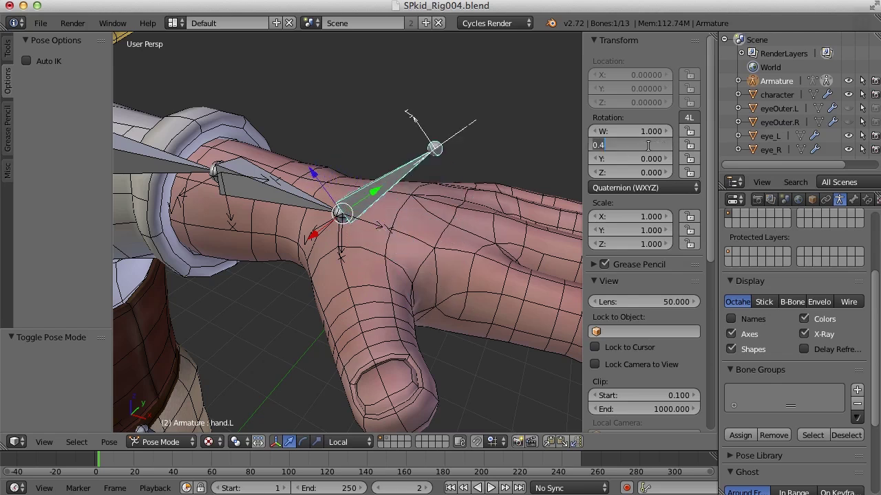
{"action": "type", "text": "0"}
{"action": "key", "text": "Return"}
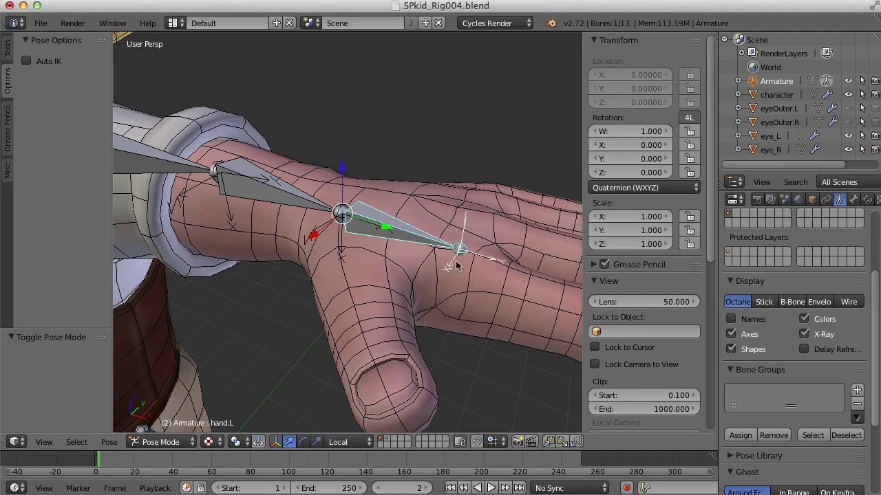
Step: Return to Edit Mode and set the left hand bone's roll to 180°
{"action": "middle_click_drag", "start_coordinate": [480, 266], "coordinate": [492, 234]}
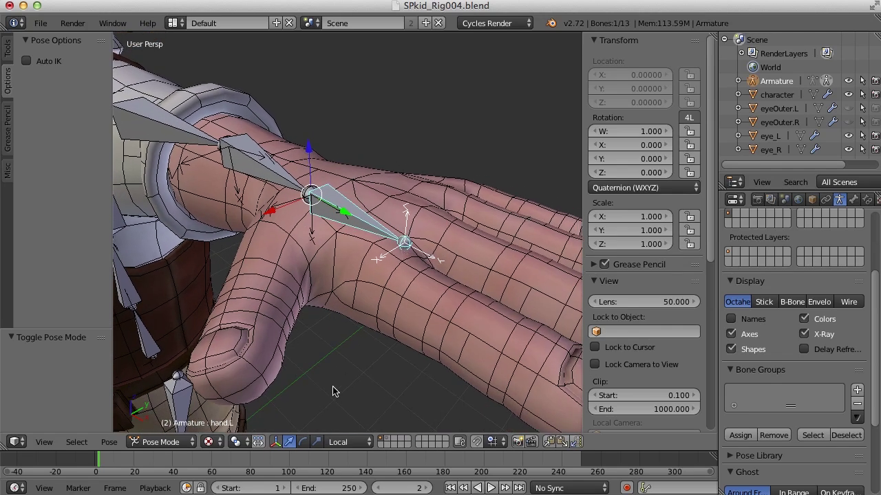
{"action": "left_click", "coordinate": [178, 443]}
{"action": "left_click", "coordinate": [159, 410]}
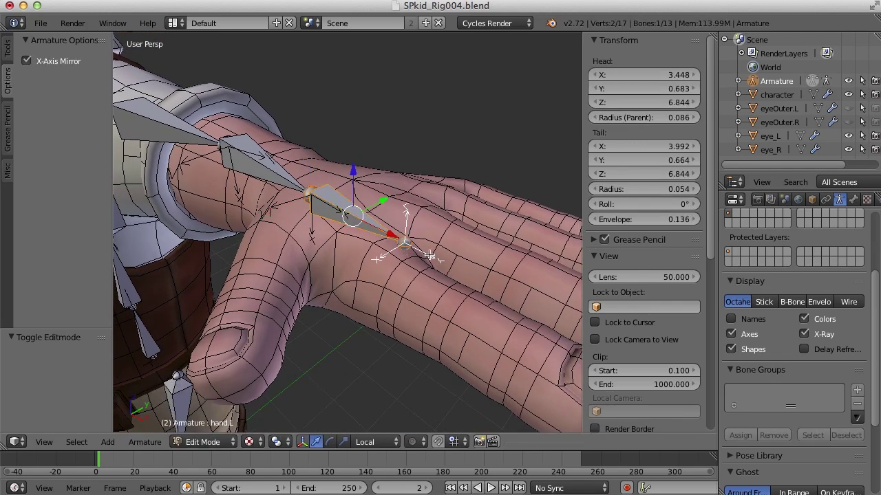
{"action": "left_click", "coordinate": [612, 207]}
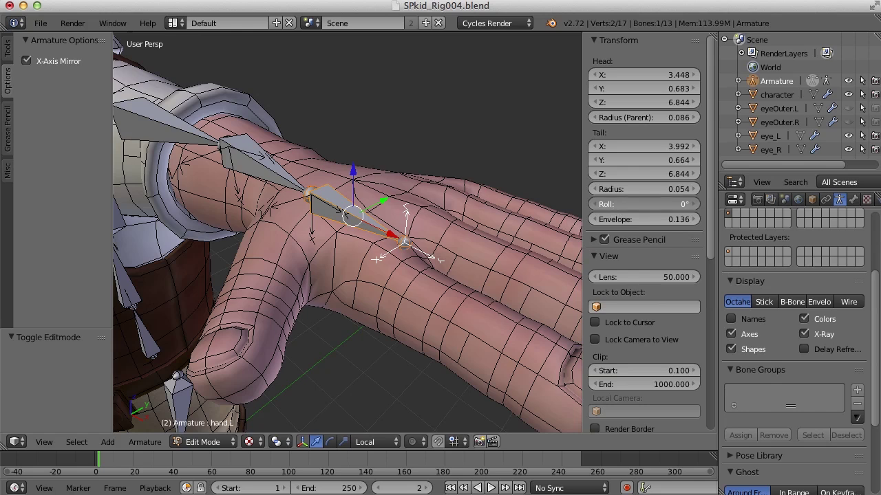
{"action": "left_click_drag", "start_coordinate": [612, 204], "coordinate": [655, 205]}
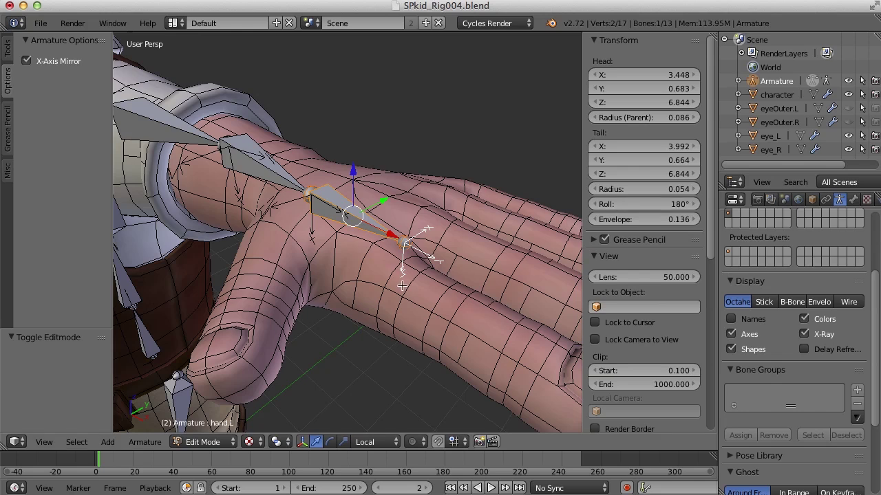
Step: Test the left hand bone's bend in Pose Mode by varying its X rotation
{"action": "left_click", "coordinate": [211, 446]}
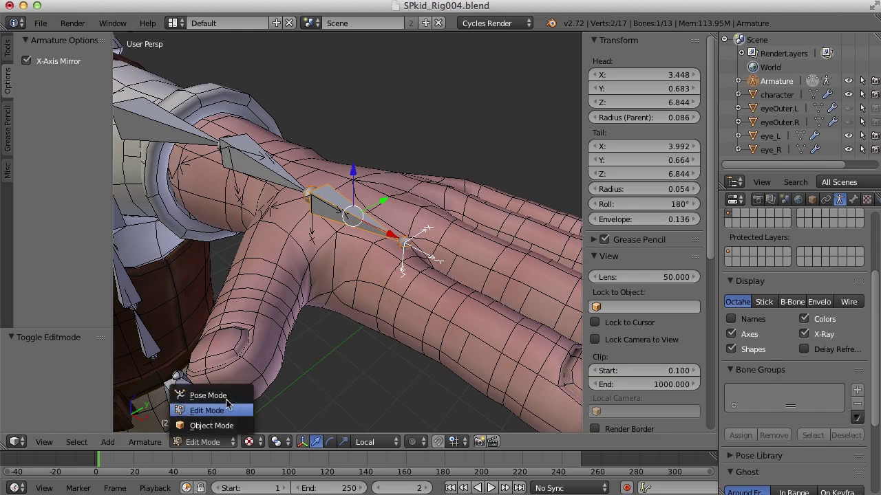
{"action": "left_click", "coordinate": [206, 395]}
{"action": "left_click_drag", "start_coordinate": [622, 145], "coordinate": [641, 145]}
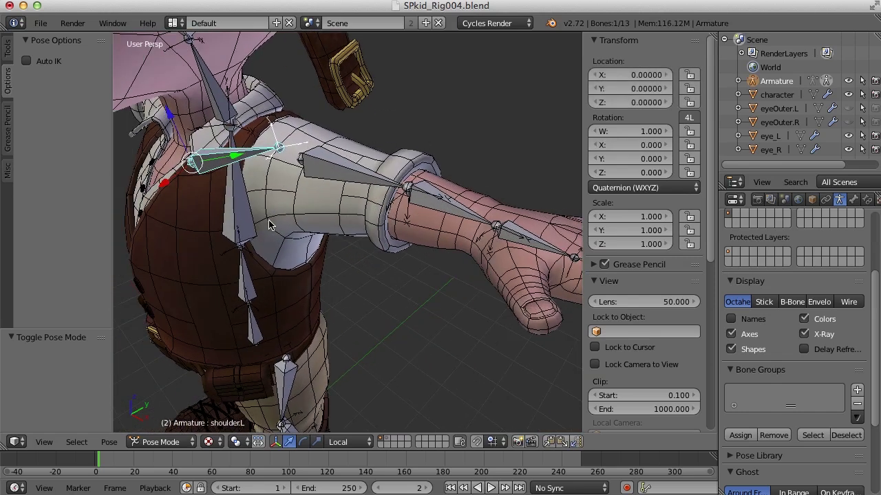
Step: Return to Edit Mode and set the left shoulder bone's roll to about 77° to turn its local axes
{"action": "middle_click_drag", "start_coordinate": [269, 224], "coordinate": [359, 256], "text": "shift"}
{"action": "scroll", "coordinate": [418, 268], "scroll_direction": "up", "scroll_amount": 4}
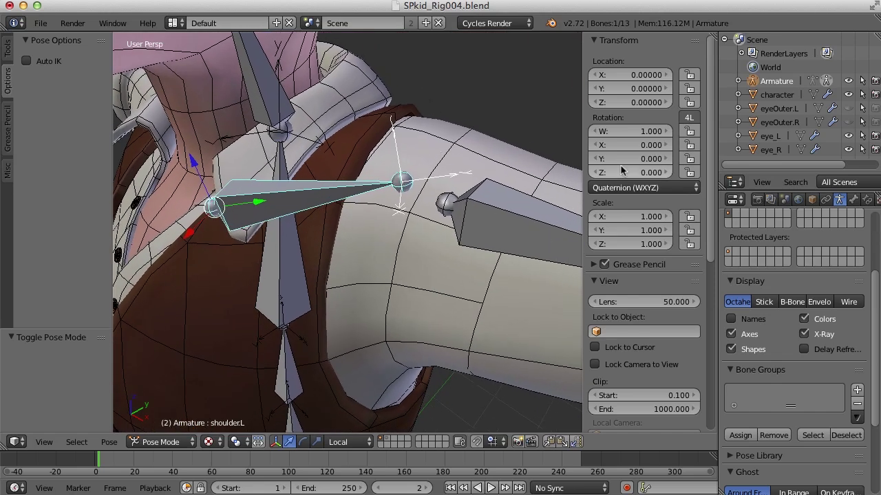
{"action": "left_click", "coordinate": [162, 442]}
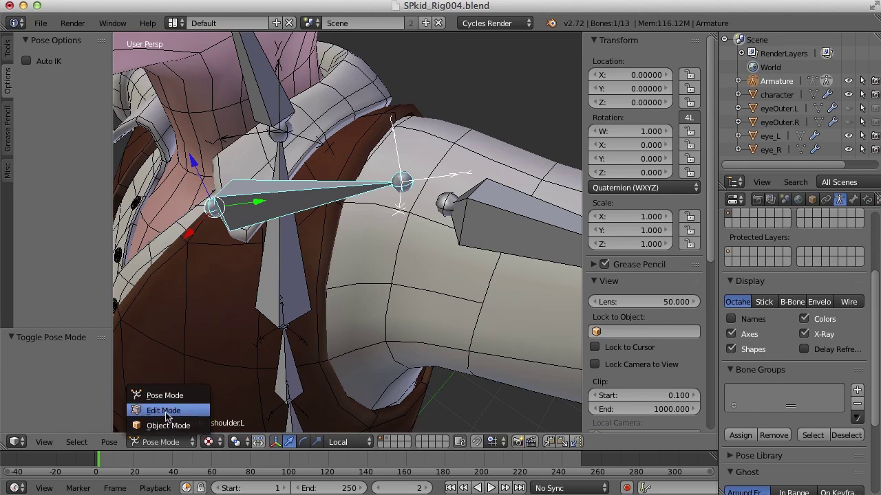
{"action": "left_click", "coordinate": [164, 411]}
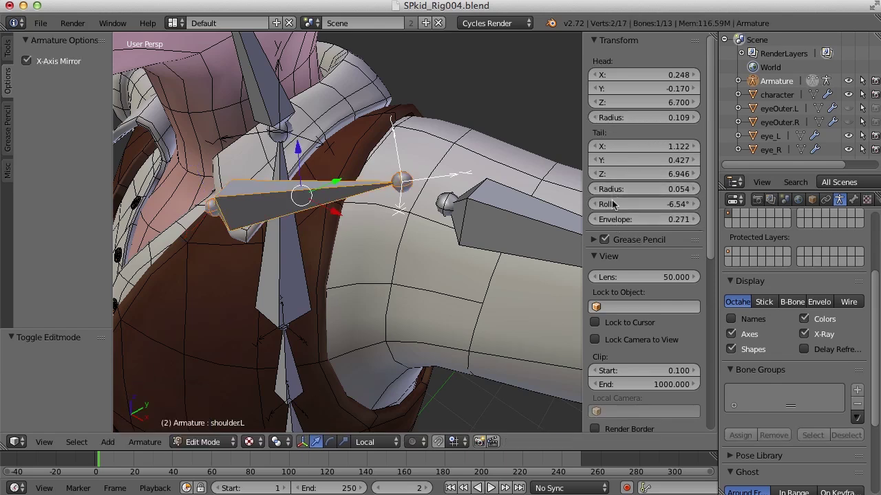
{"action": "left_click_drag", "start_coordinate": [612, 204], "coordinate": [718, 204]}
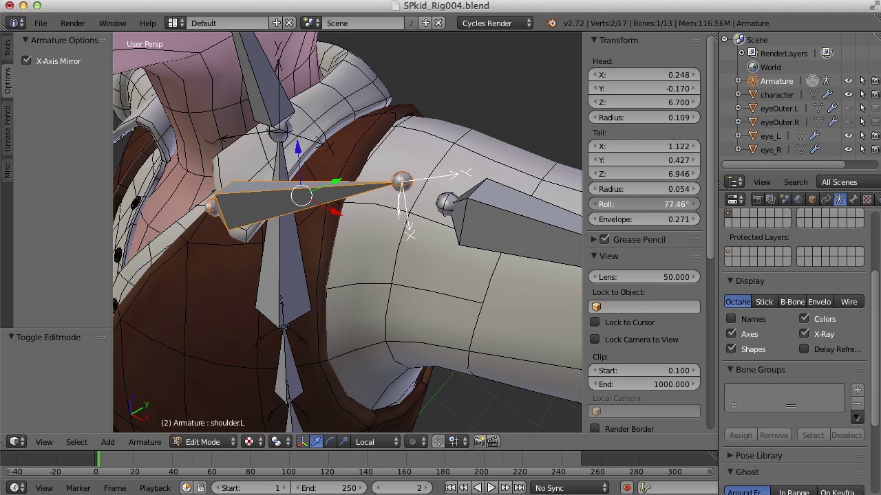
{"action": "middle_click_drag", "start_coordinate": [314, 267], "coordinate": [370, 260]}
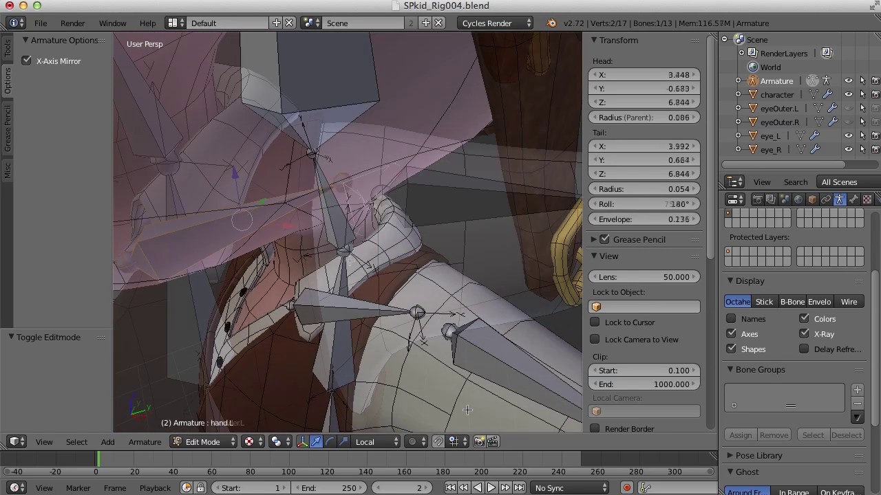
Step: Select the head bone in Edit Mode and examine the direction of its local axes
{"action": "middle_click_drag", "start_coordinate": [467, 410], "coordinate": [459, 377]}
{"action": "middle_click_drag", "start_coordinate": [407, 310], "coordinate": [442, 342], "text": "shift"}
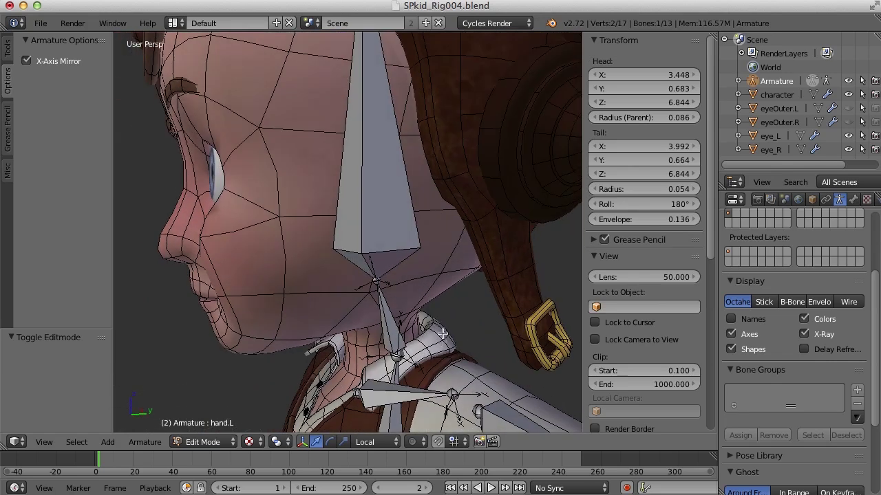
{"action": "right_click", "coordinate": [373, 213]}
{"action": "scroll", "coordinate": [475, 334], "scroll_direction": "up", "scroll_amount": 4}
{"action": "middle_click_drag", "start_coordinate": [464, 346], "coordinate": [397, 216]}
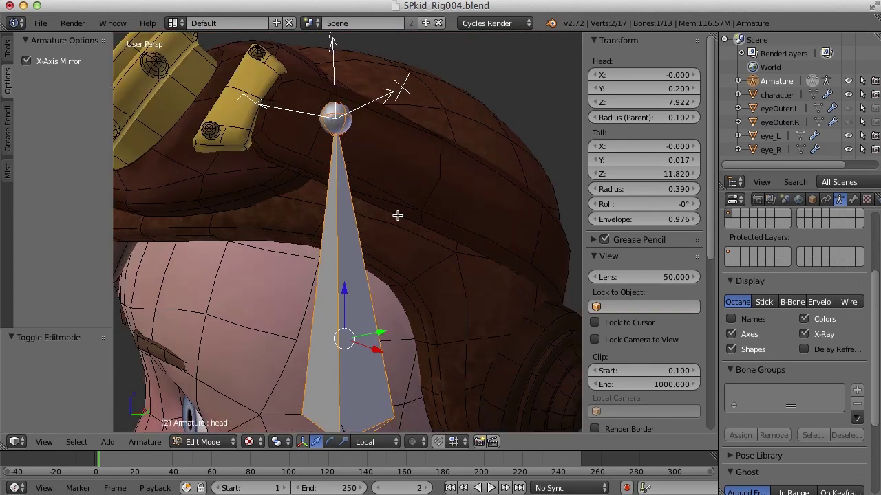
{"action": "middle_click_drag", "start_coordinate": [449, 226], "coordinate": [415, 261]}
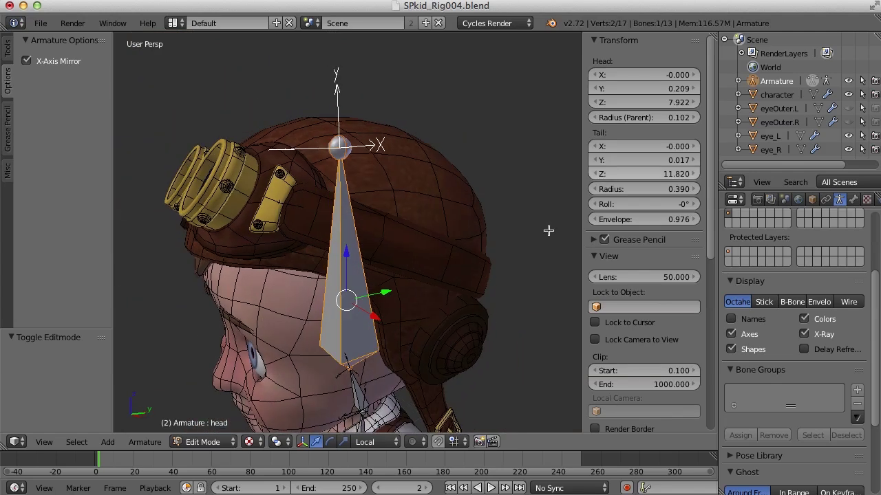
Step: Test the head bone's bend in Pose Mode with an X rotation of about 0.2, and reset it to 0
{"action": "left_click", "coordinate": [203, 442]}
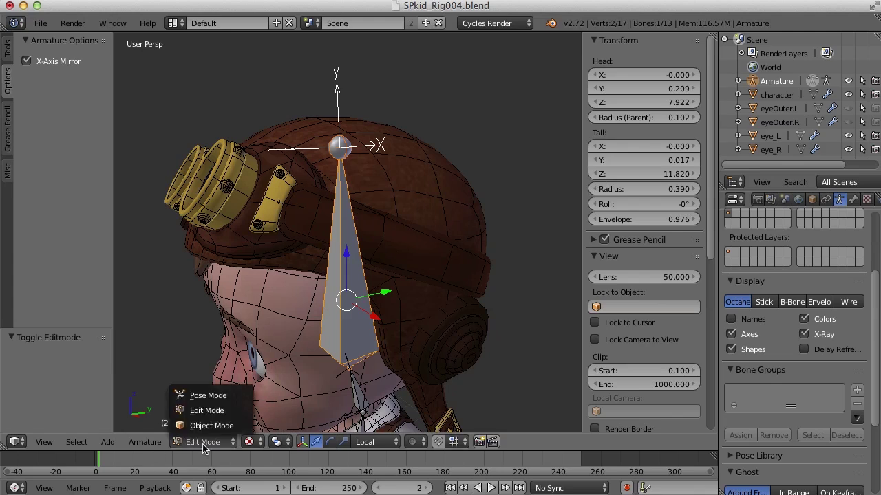
{"action": "left_click", "coordinate": [206, 397]}
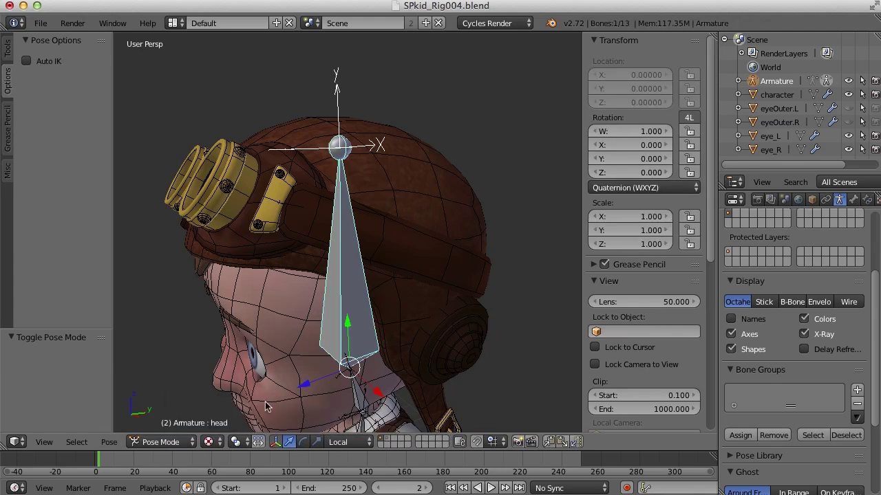
{"action": "mouse_move", "coordinate": [613, 145]}
{"action": "left_mouse_down"}
{"action": "mouse_move", "coordinate": [657, 145]}
{"action": "mouse_move", "coordinate": [588, 145]}
{"action": "mouse_move", "coordinate": [643, 145]}
{"action": "mouse_move", "coordinate": [595, 146]}
{"action": "mouse_move", "coordinate": [615, 145]}
{"action": "left_mouse_up"}
{"action": "left_click", "coordinate": [646, 148]}
{"action": "type", "text": "0.2"}
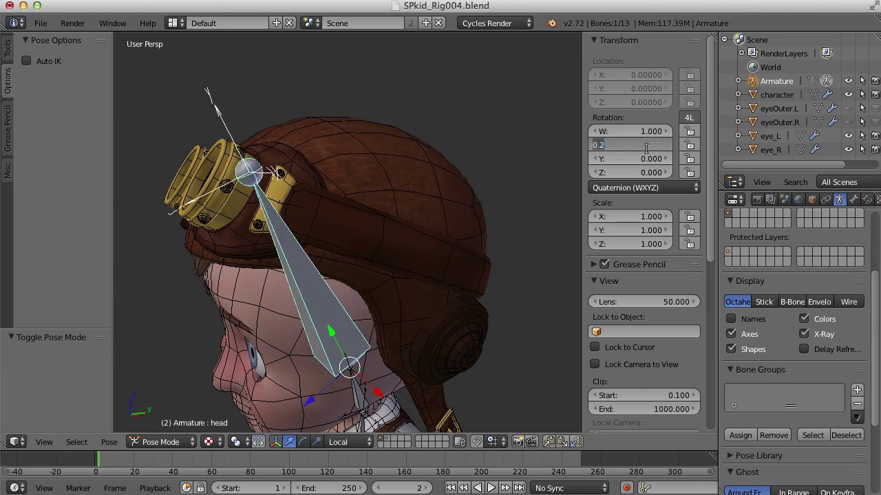
{"action": "key", "text": "BackSpace"}
{"action": "key", "text": "BackSpace"}
{"action": "key", "text": "BackSpace"}
{"action": "type", "text": "0"}
{"action": "key", "text": "Return"}
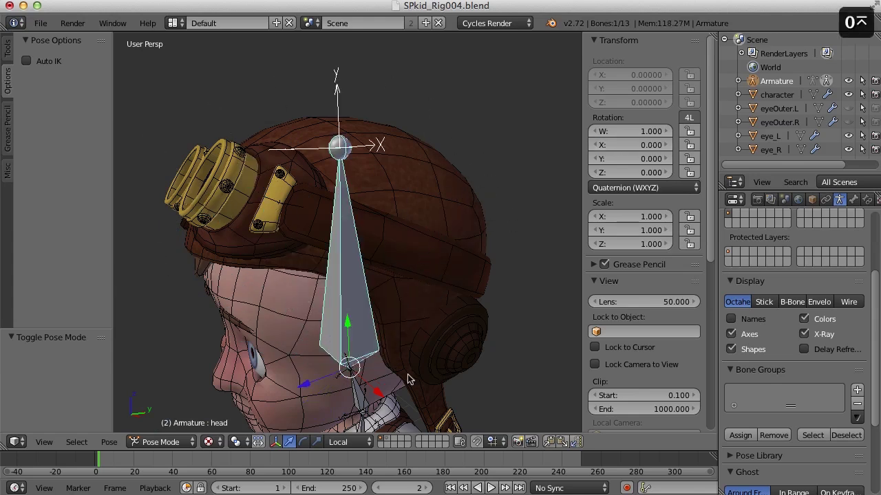
Step: Select the neck bone and the upper spine bone in turn and examine their local axes
{"action": "middle_click_drag", "start_coordinate": [425, 386], "coordinate": [419, 257], "text": "shift"}
{"action": "middle_click_drag", "start_coordinate": [415, 307], "coordinate": [416, 267], "text": "shift"}
{"action": "scroll", "coordinate": [416, 267], "scroll_direction": "up", "scroll_amount": 2}
{"action": "right_click", "coordinate": [365, 201]}
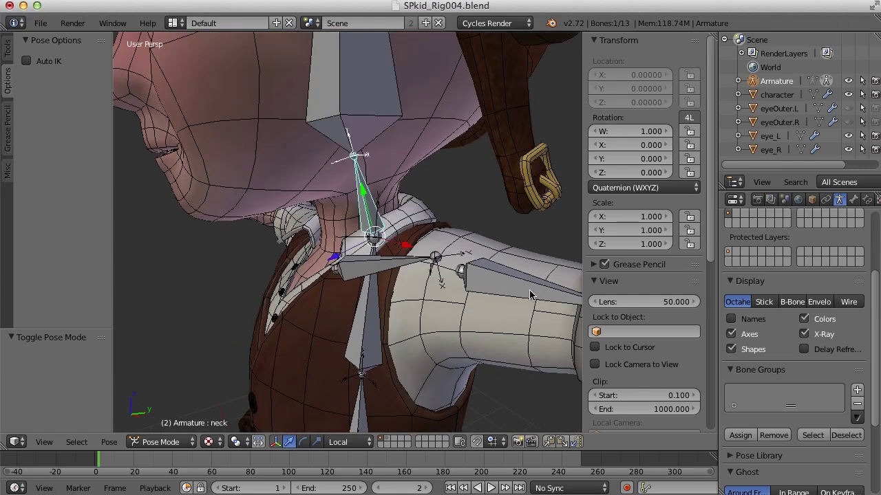
{"action": "scroll", "coordinate": [512, 291], "scroll_direction": "up", "scroll_amount": 2}
{"action": "middle_click_drag", "start_coordinate": [500, 295], "coordinate": [548, 295]}
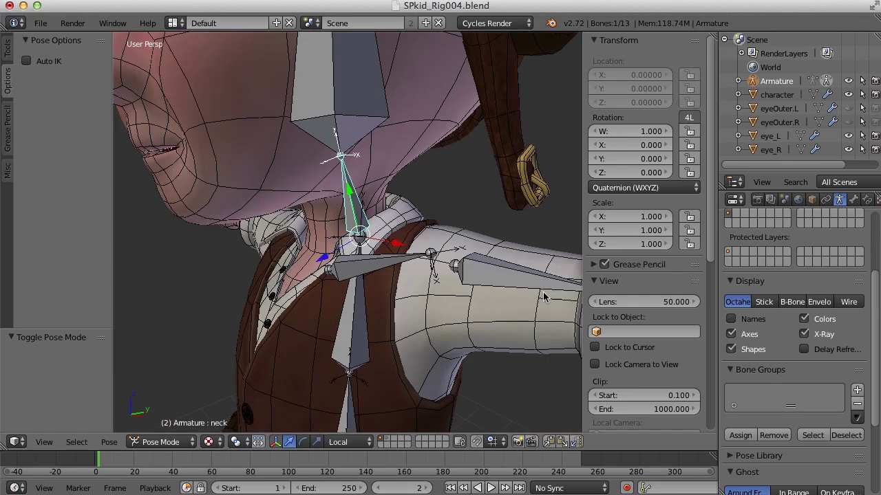
{"action": "middle_click_drag", "start_coordinate": [472, 347], "coordinate": [465, 182], "text": "shift"}
{"action": "right_click", "coordinate": [354, 210]}
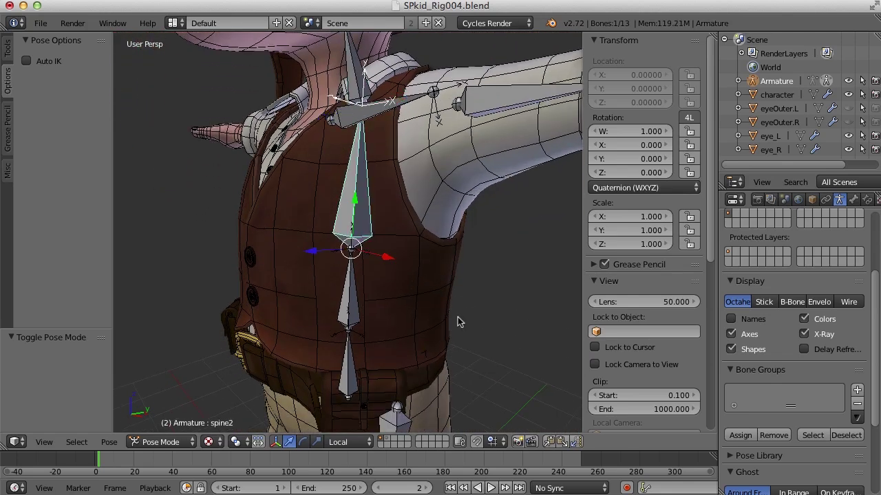
{"action": "middle_click_drag", "start_coordinate": [456, 312], "coordinate": [461, 313]}
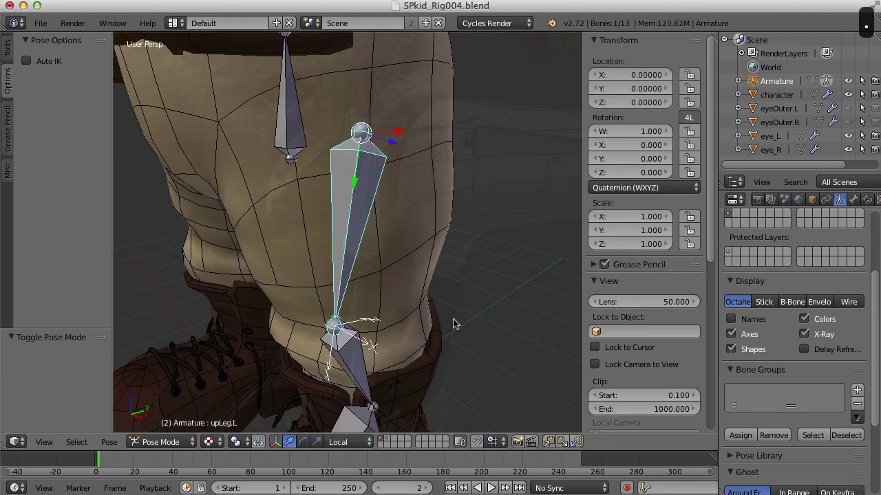
Step: Test the left upper leg bone's bend by varying its X rotation, and reset it to 0
{"action": "middle_click_drag", "start_coordinate": [447, 233], "coordinate": [468, 320]}
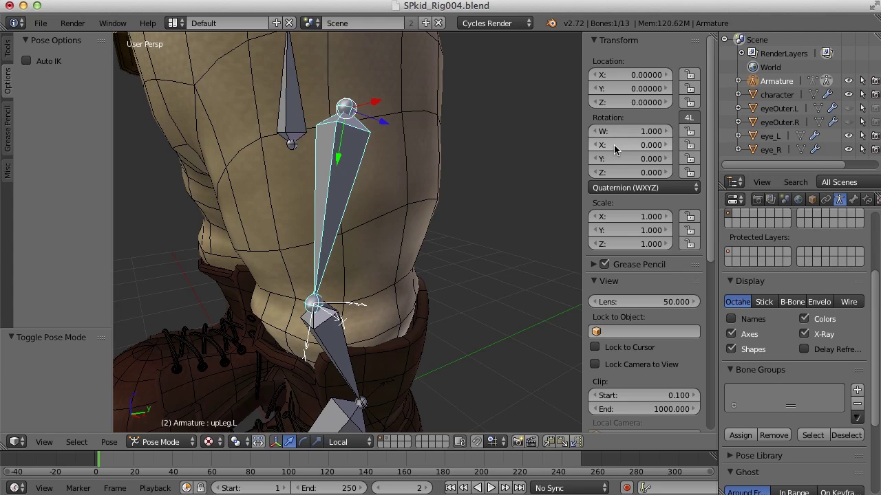
{"action": "mouse_move", "coordinate": [617, 144]}
{"action": "left_mouse_down"}
{"action": "mouse_move", "coordinate": [664, 145]}
{"action": "mouse_move", "coordinate": [627, 141]}
{"action": "left_mouse_up"}
{"action": "type", "text": "0"}
{"action": "key", "text": "Return"}
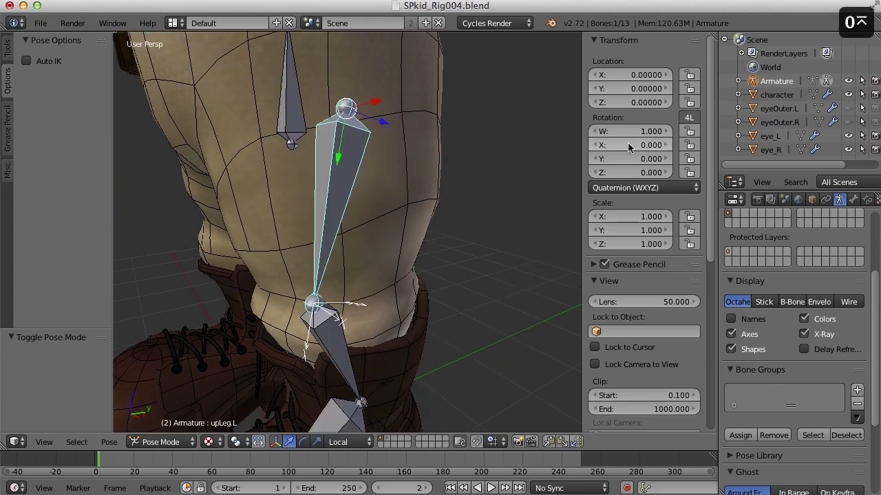
Step: Select the left lower leg bone and the left foot bone in turn and examine their local axes
{"action": "middle_click_drag", "start_coordinate": [429, 353], "coordinate": [432, 212]}
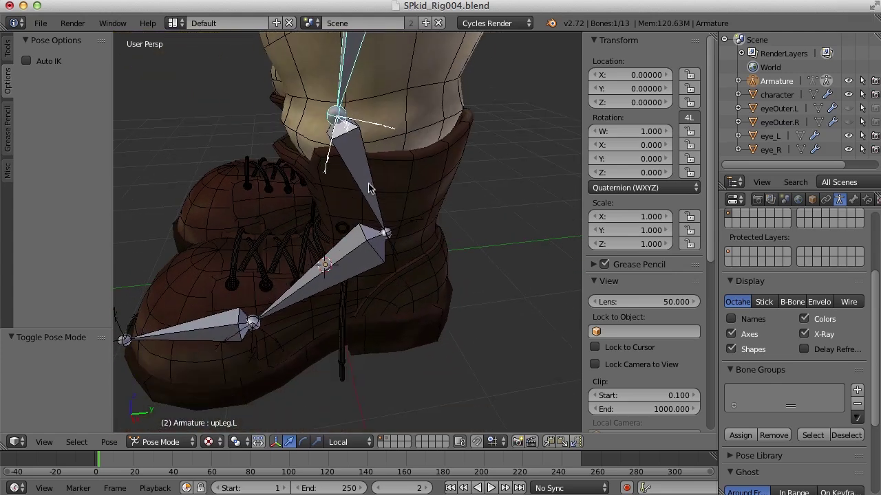
{"action": "right_click", "coordinate": [388, 207]}
{"action": "middle_click_drag", "start_coordinate": [470, 325], "coordinate": [469, 308]}
{"action": "right_click", "coordinate": [364, 284]}
{"action": "middle_click_drag", "start_coordinate": [357, 346], "coordinate": [444, 295]}
Step: Select the left toe bone, test its bend by varying its X rotation, and bring it back to 0
{"action": "right_click", "coordinate": [317, 287]}
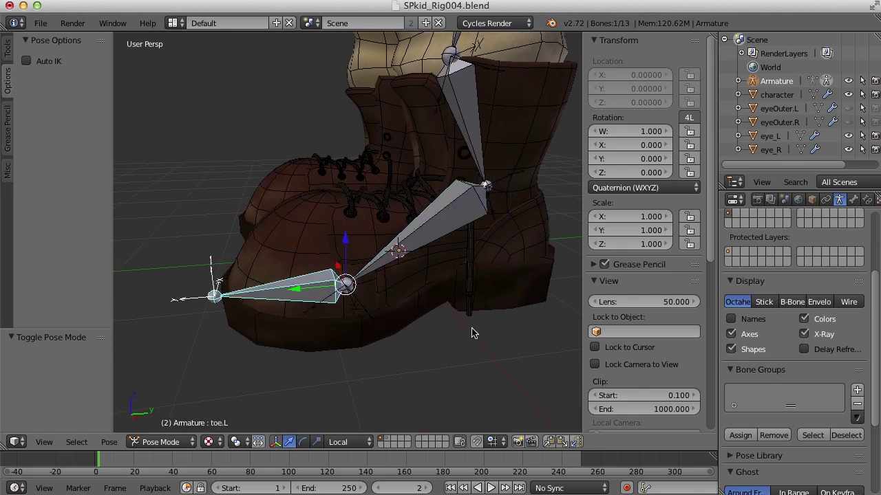
{"action": "middle_click_drag", "start_coordinate": [289, 336], "coordinate": [562, 187]}
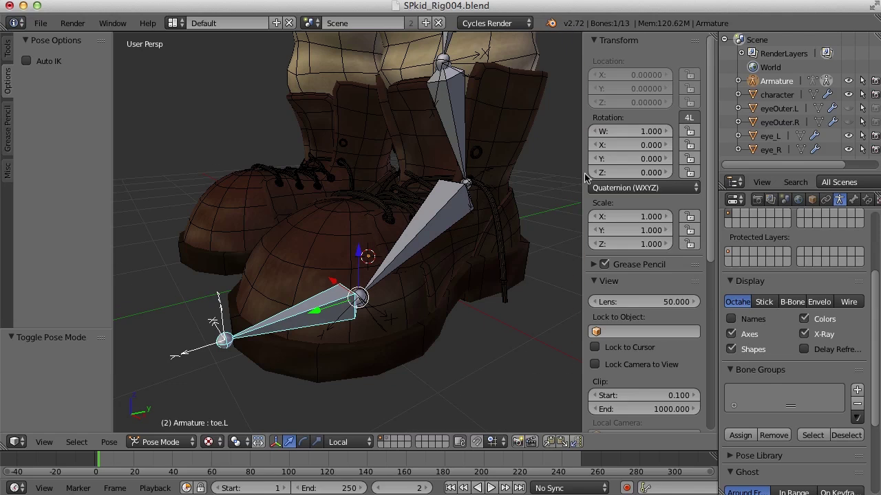
{"action": "mouse_move", "coordinate": [614, 147]}
{"action": "left_mouse_down"}
{"action": "mouse_move", "coordinate": [646, 148]}
{"action": "mouse_move", "coordinate": [601, 148]}
{"action": "mouse_move", "coordinate": [626, 151]}
{"action": "left_mouse_up"}
{"action": "left_click", "coordinate": [637, 144]}
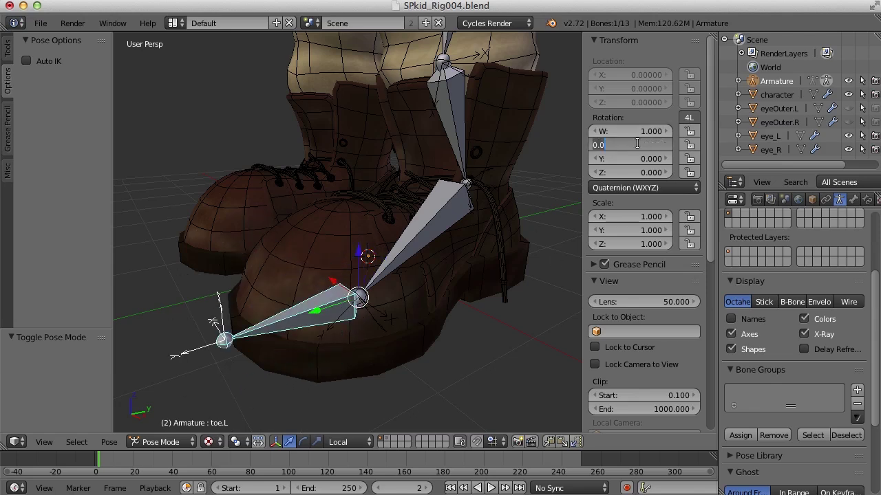
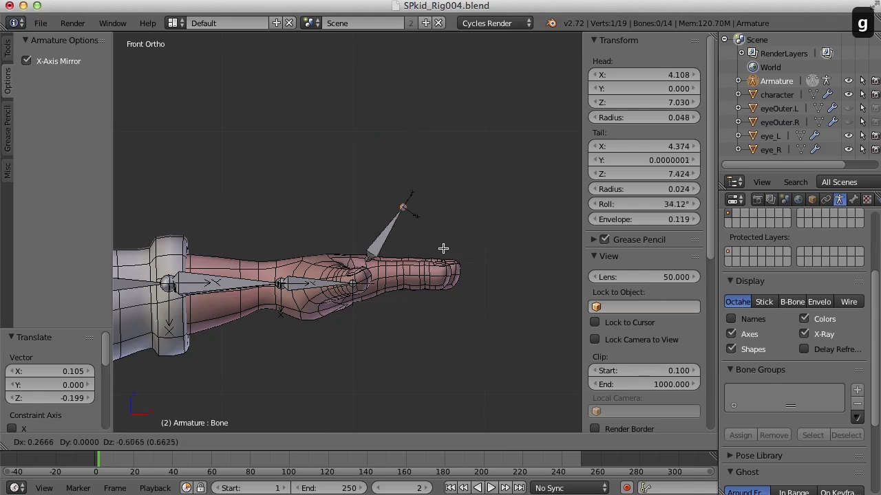
Step: Lay the new bone level with the fingers in front view and move it about 0.6 along Y into the middle finger in top view
{"action": "left_click", "coordinate": [448, 268]}
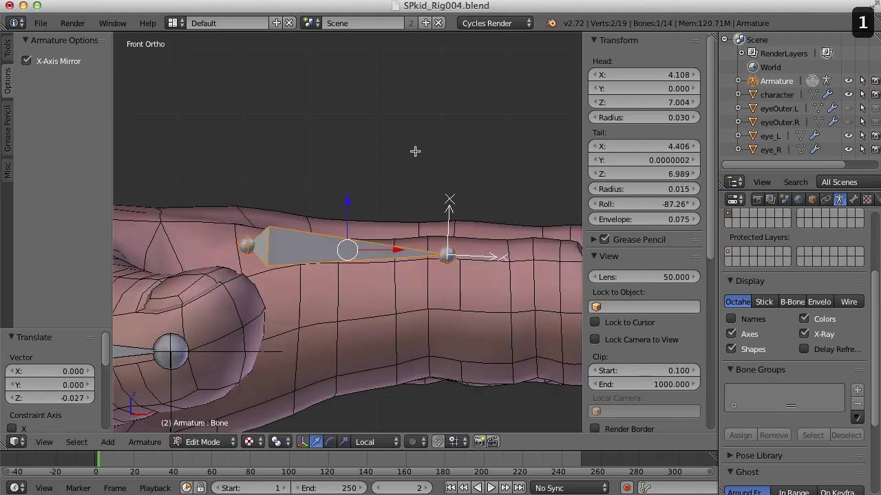
{"action": "key", "text": "KP_7"}
{"action": "scroll", "coordinate": [447, 143], "scroll_direction": "down", "scroll_amount": 4}
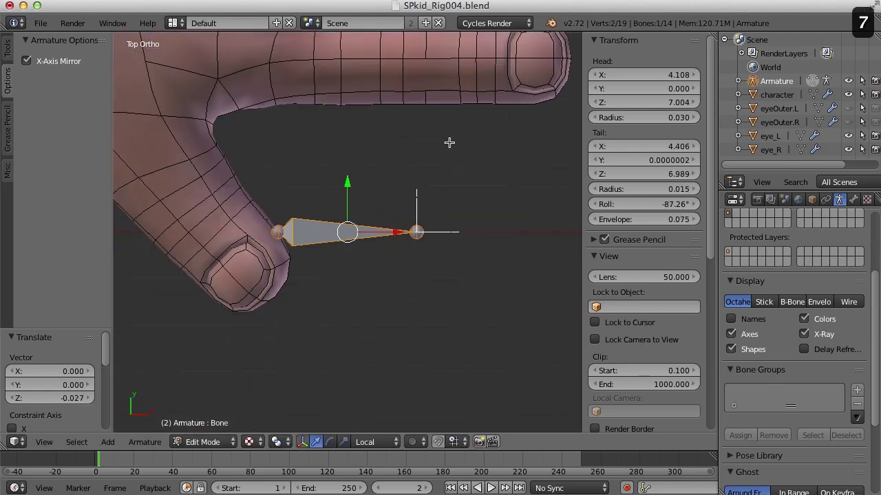
{"action": "middle_click_drag", "start_coordinate": [441, 145], "coordinate": [437, 280], "text": "shift"}
{"action": "key", "text": "g"}
{"action": "key", "text": "y"}
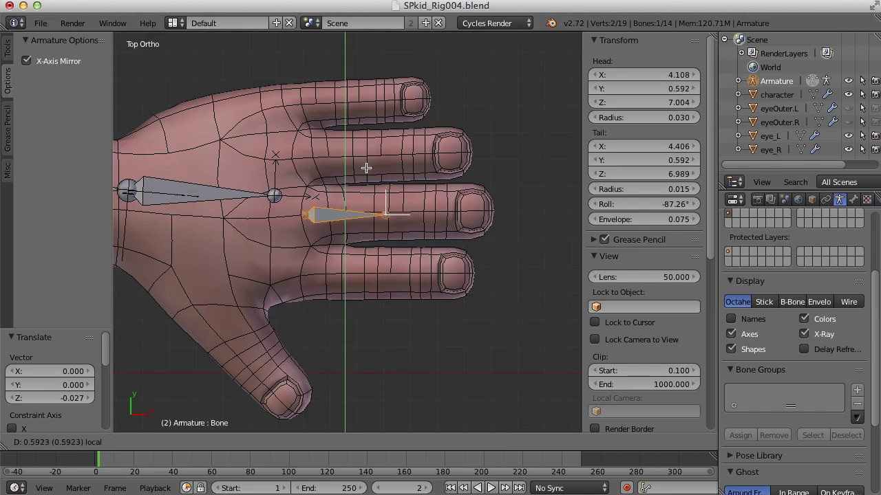
{"action": "left_click", "coordinate": [366, 168]}
{"action": "scroll", "coordinate": [273, 214], "scroll_direction": "up", "scroll_amount": 2}
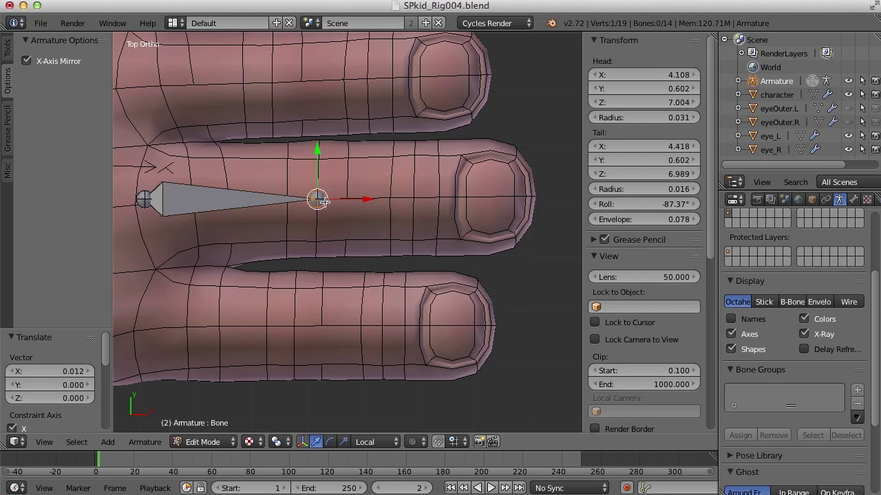
Step: Extrude two more bones along the middle finger to its tip, about 0.17 and 0.23 long
{"action": "key", "text": "e"}
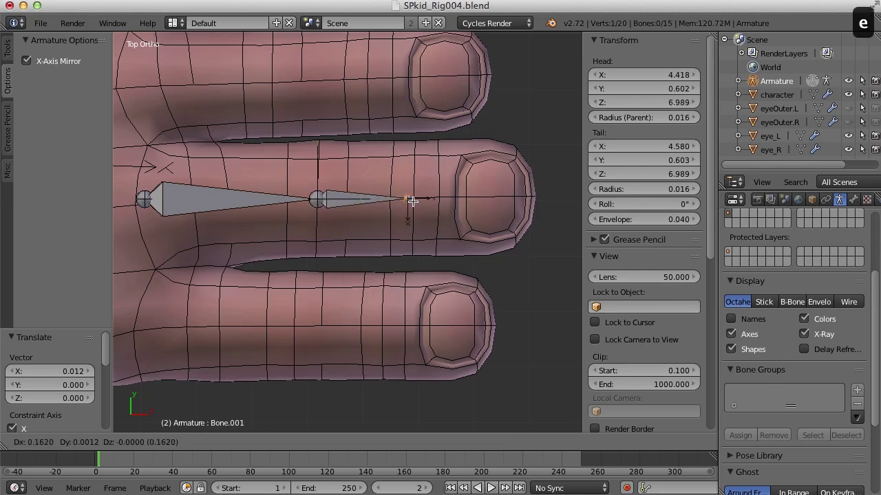
{"action": "left_click", "coordinate": [415, 199]}
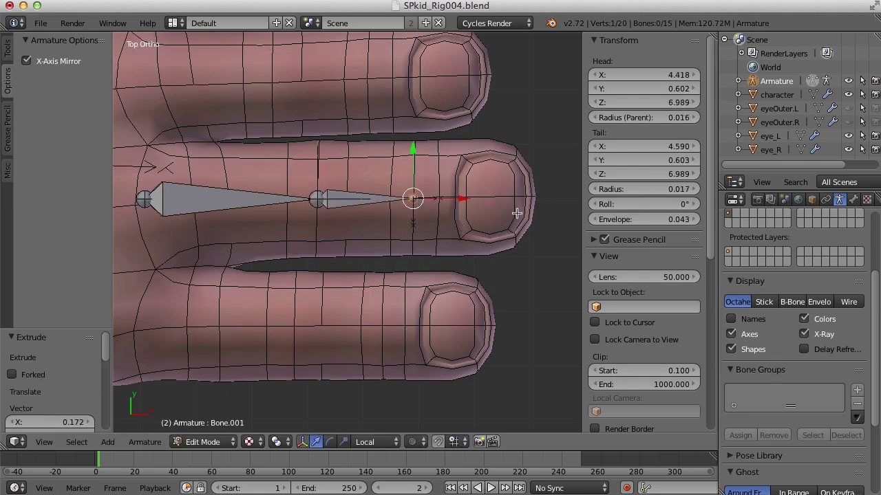
{"action": "middle_click_drag", "start_coordinate": [517, 214], "coordinate": [454, 215], "text": "shift"}
{"action": "key", "text": "e"}
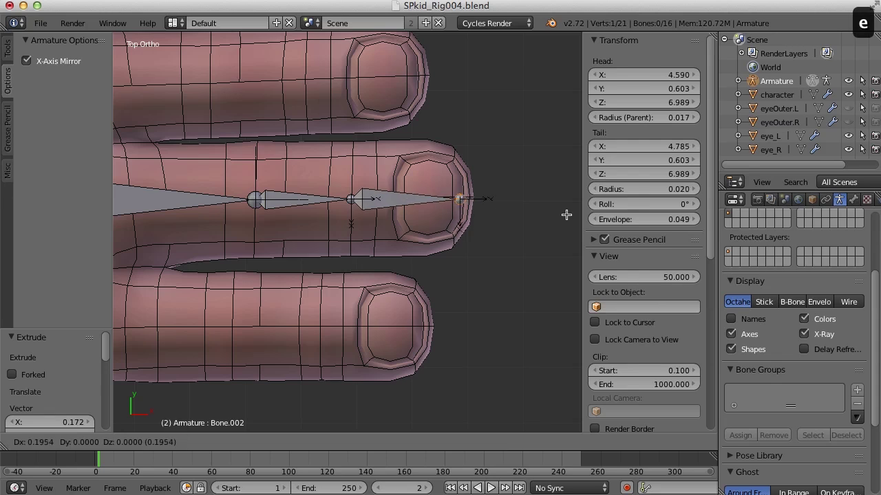
{"action": "left_click", "coordinate": [575, 215]}
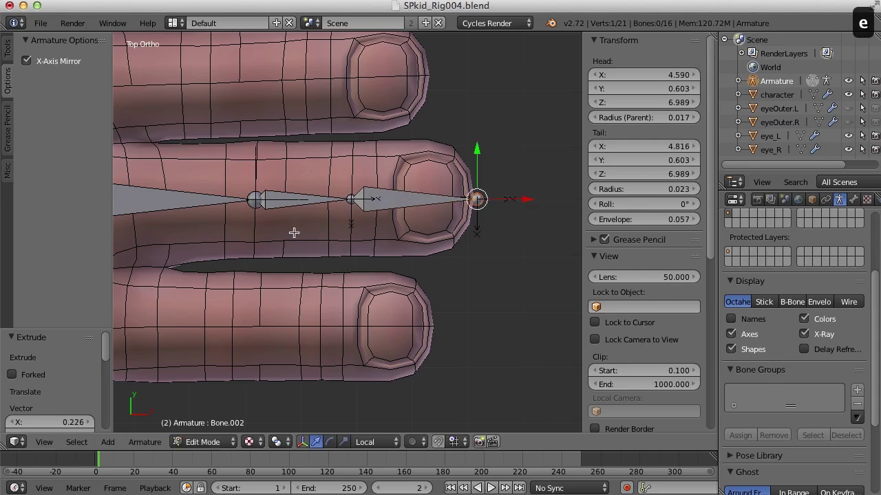
Step: Select the middle finger's first bone and set its roll to about -180° to match the hand bone's axes
{"action": "scroll", "coordinate": [403, 236], "scroll_direction": "up", "scroll_amount": 2}
{"action": "middle_click_drag", "start_coordinate": [359, 257], "coordinate": [311, 220]}
{"action": "right_click", "coordinate": [311, 220]}
{"action": "middle_click_drag", "start_coordinate": [353, 273], "coordinate": [311, 264]}
{"action": "middle_click_drag", "start_coordinate": [357, 314], "coordinate": [375, 318]}
{"action": "scroll", "coordinate": [343, 312], "scroll_direction": "down", "scroll_amount": 2}
{"action": "scroll", "coordinate": [379, 330], "scroll_direction": "down", "scroll_amount": 3}
{"action": "scroll", "coordinate": [362, 302], "scroll_direction": "up", "scroll_amount": 3}
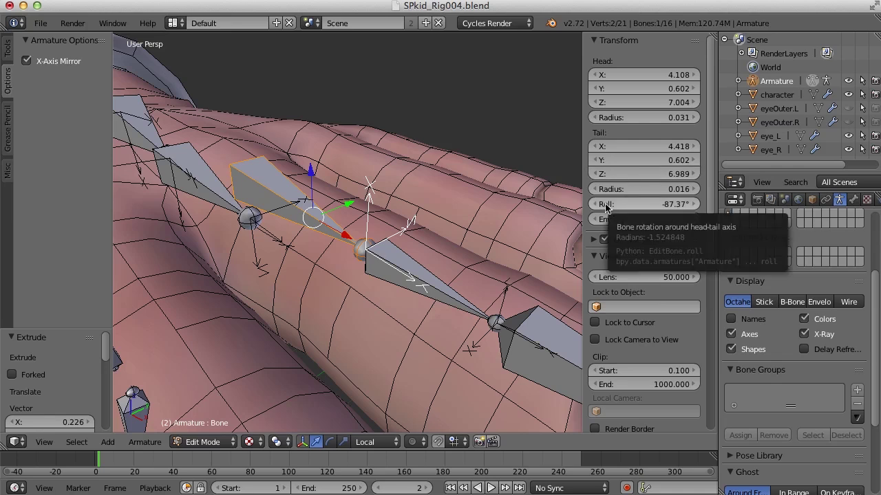
{"action": "left_click_drag", "start_coordinate": [607, 205], "coordinate": [494, 205]}
{"action": "scroll", "coordinate": [432, 271], "scroll_direction": "down", "scroll_amount": 3}
{"action": "middle_click_drag", "start_coordinate": [398, 277], "coordinate": [430, 270], "text": "shift"}
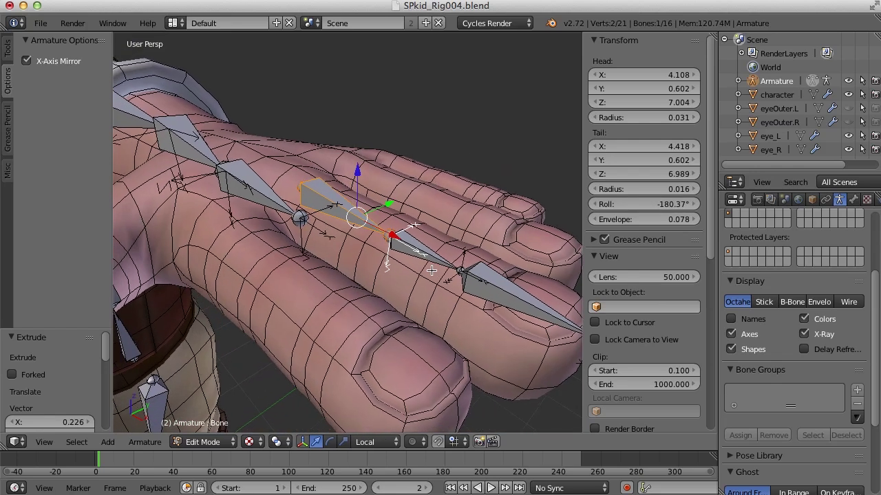
Step: In Pose Mode, test the middle finger's first bone by varying its X rotation up to 0.4, and return it to 0
{"action": "left_click", "coordinate": [203, 441]}
{"action": "left_click", "coordinate": [208, 396]}
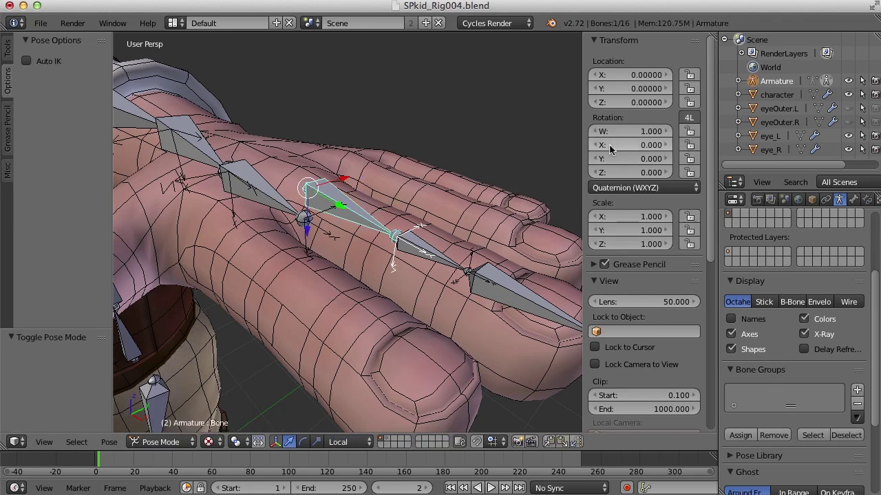
{"action": "mouse_move", "coordinate": [649, 145]}
{"action": "left_mouse_down"}
{"action": "mouse_move", "coordinate": [698, 145]}
{"action": "mouse_move", "coordinate": [645, 148]}
{"action": "left_mouse_up"}
{"action": "left_click", "coordinate": [644, 146]}
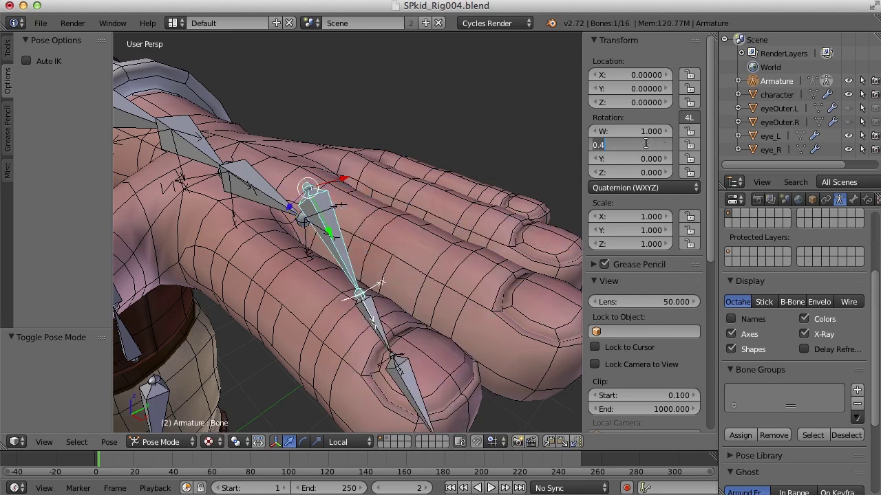
{"action": "type", "text": "0"}
{"action": "key", "text": "Return"}
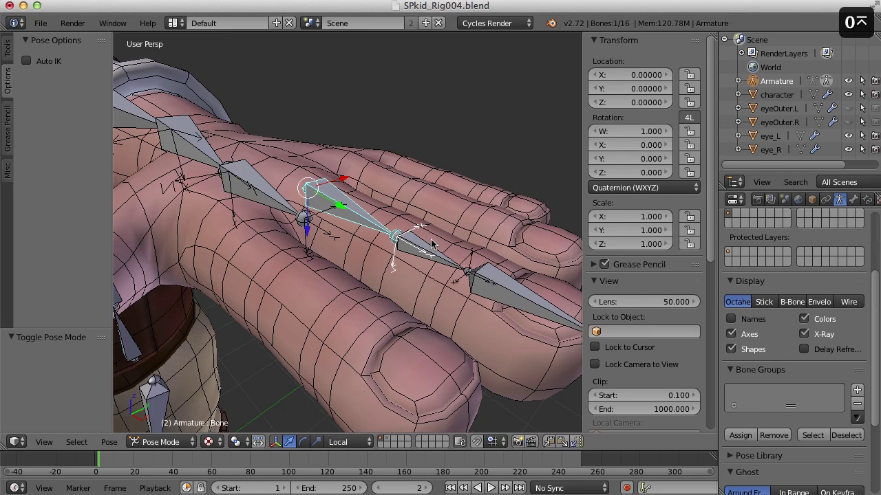
Step: Select the middle finger's second bone and set its roll to about 180° in Edit Mode
{"action": "right_click", "coordinate": [469, 249]}
{"action": "middle_click_drag", "start_coordinate": [485, 245], "coordinate": [434, 236], "text": "shift"}
{"action": "scroll", "coordinate": [465, 244], "scroll_direction": "up", "scroll_amount": 3}
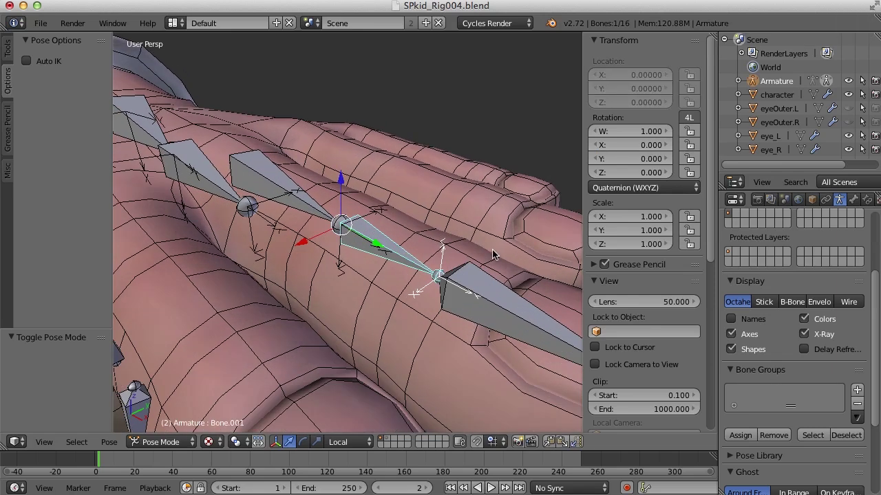
{"action": "middle_click_drag", "start_coordinate": [495, 254], "coordinate": [448, 249], "text": "shift"}
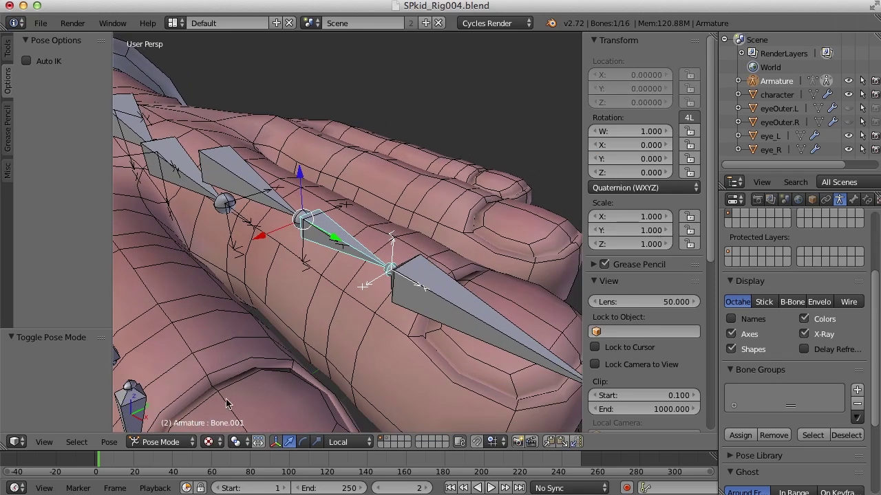
{"action": "left_click", "coordinate": [161, 441]}
{"action": "left_click", "coordinate": [163, 410]}
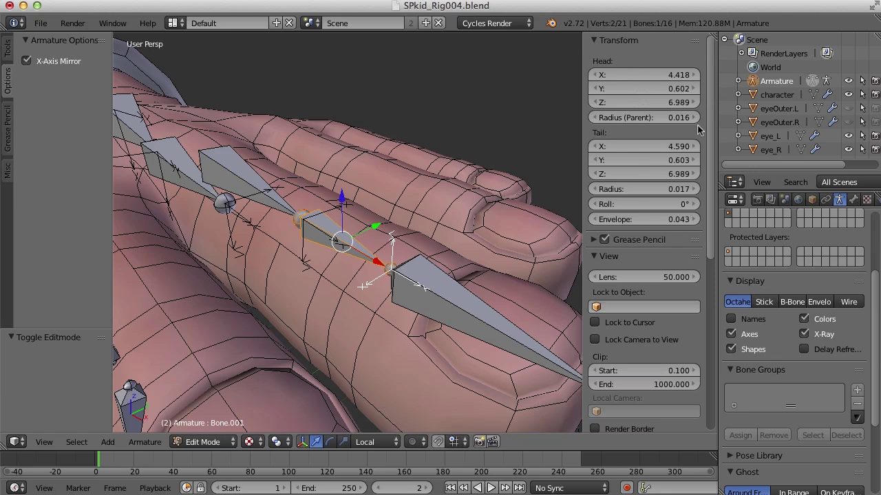
{"action": "left_click_drag", "start_coordinate": [643, 203], "coordinate": [742, 204]}
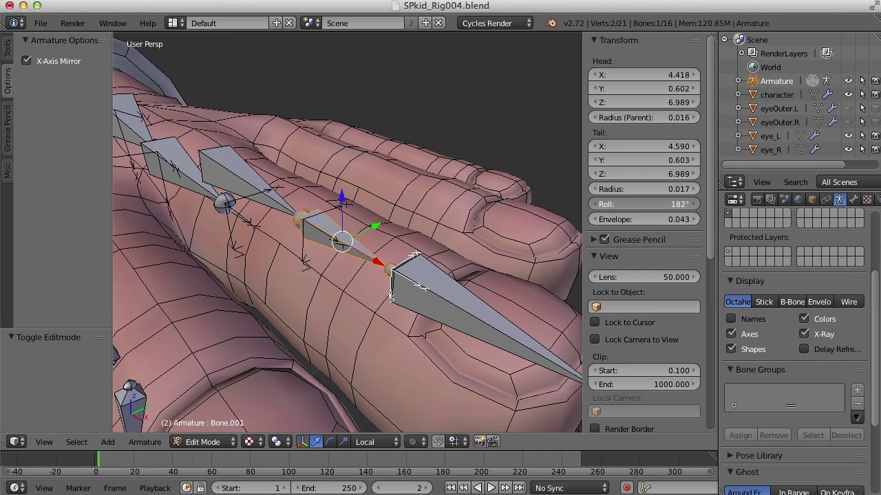
{"action": "left_click_drag", "start_coordinate": [678, 204], "coordinate": [673, 203]}
Step: Select the middle finger's tip bone and set its roll to about -180°
{"action": "right_click", "coordinate": [472, 313]}
{"action": "middle_click_drag", "start_coordinate": [472, 313], "coordinate": [424, 268]}
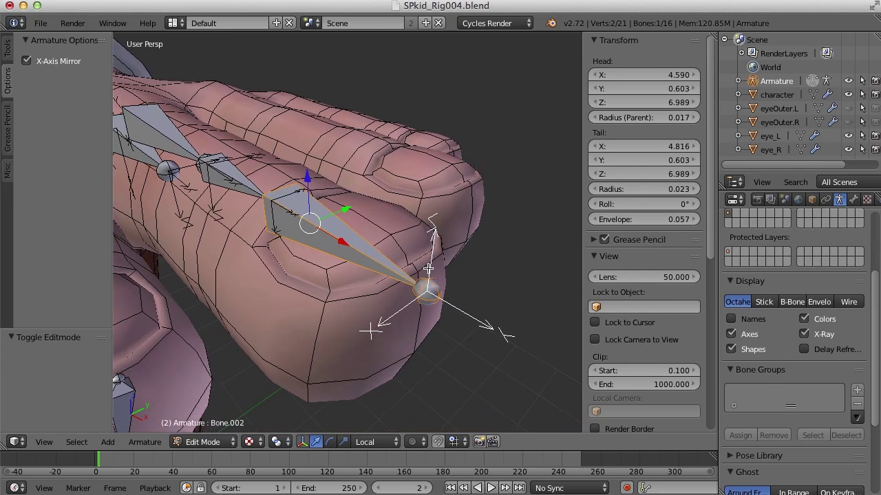
{"action": "left_click_drag", "start_coordinate": [645, 203], "coordinate": [594, 204]}
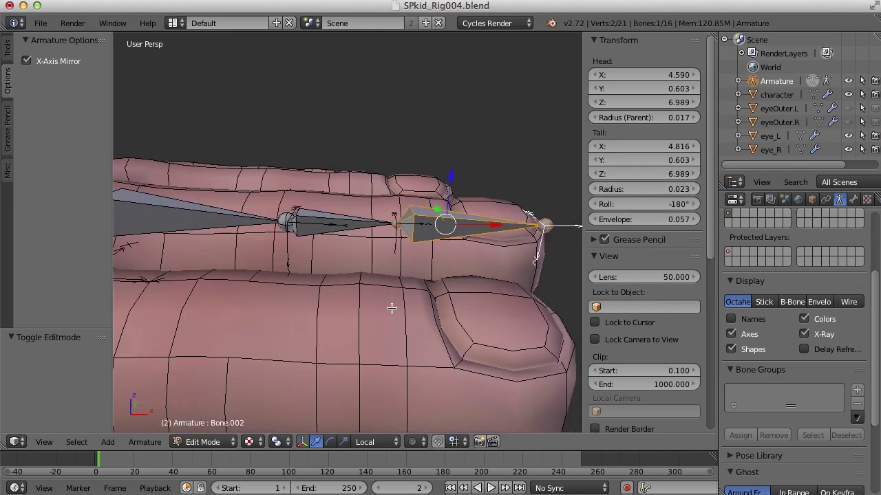
{"action": "middle_click_drag", "start_coordinate": [392, 308], "coordinate": [566, 205]}
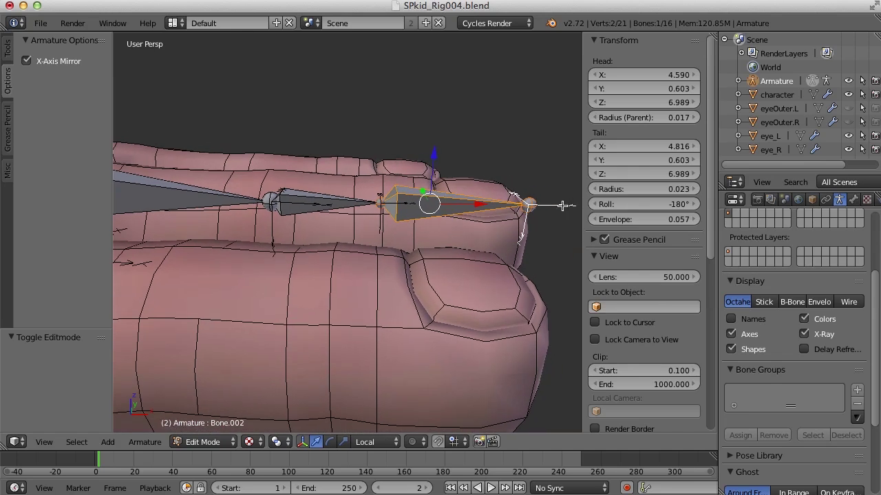
Step: Lower the middle finger's tip joint slightly and raise the joint between its first and second bones about 0.007 along Z
{"action": "right_click", "coordinate": [528, 204]}
{"action": "left_click_drag", "start_coordinate": [540, 157], "coordinate": [571, 227]}
{"action": "scroll", "coordinate": [415, 220], "scroll_direction": "down", "scroll_amount": 3}
{"action": "middle_click_drag", "start_coordinate": [399, 212], "coordinate": [470, 214], "text": "shift"}
{"action": "scroll", "coordinate": [265, 188], "scroll_direction": "up", "scroll_amount": 4}
{"action": "right_click", "coordinate": [403, 205]}
{"action": "left_click_drag", "start_coordinate": [400, 150], "coordinate": [397, 142]}
{"action": "scroll", "coordinate": [397, 142], "scroll_direction": "down", "scroll_amount": 3}
{"action": "middle_click_drag", "start_coordinate": [397, 142], "coordinate": [454, 269]}
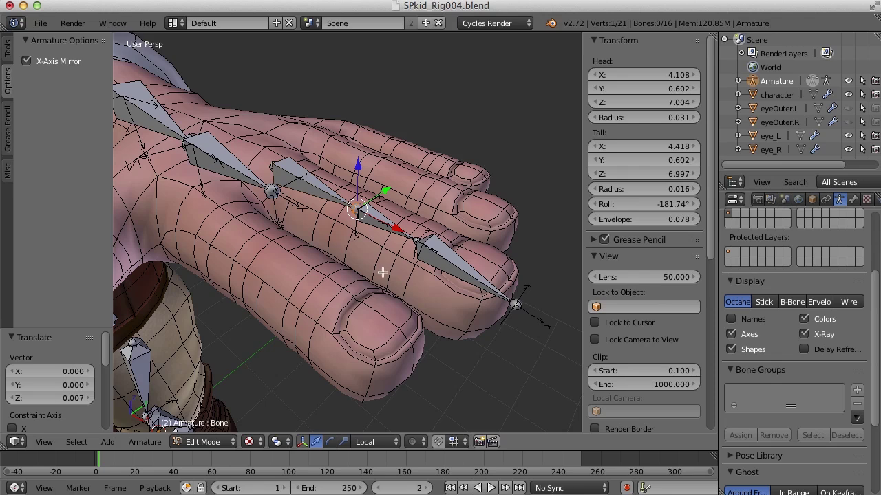
{"action": "middle_click_drag", "start_coordinate": [383, 265], "coordinate": [393, 270], "text": "shift"}
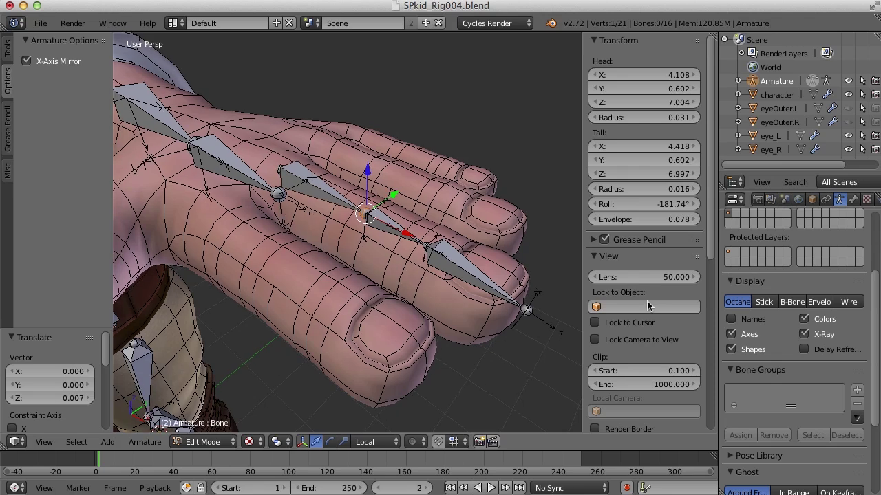
Step: Turn on bone name display and rename the middle finger's first bone mid1.L
{"action": "left_click", "coordinate": [730, 320]}
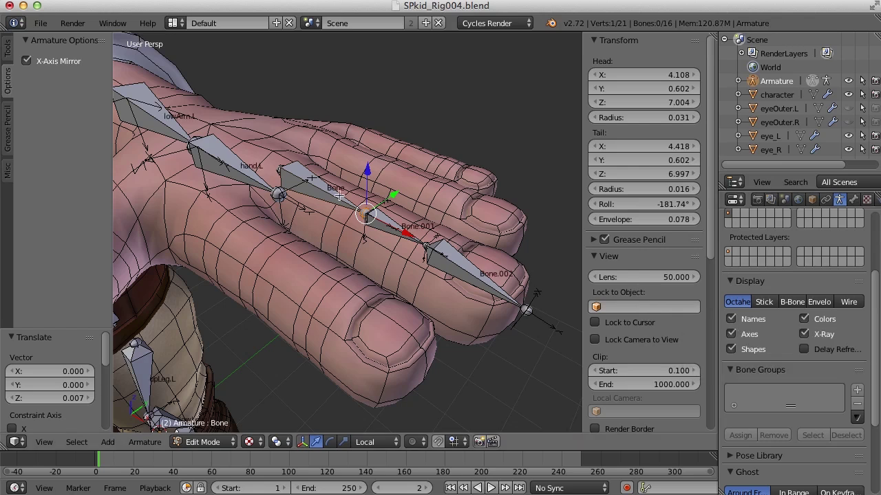
{"action": "middle_click_drag", "start_coordinate": [316, 230], "coordinate": [370, 241]}
{"action": "scroll", "coordinate": [370, 240], "scroll_direction": "up", "scroll_amount": 2}
{"action": "right_click", "coordinate": [347, 230]}
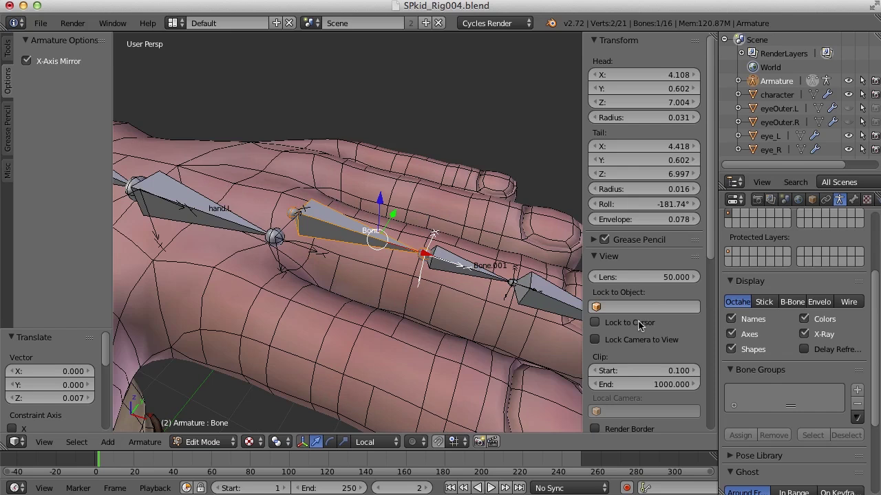
{"action": "scroll", "coordinate": [641, 324], "scroll_direction": "down", "scroll_amount": 6}
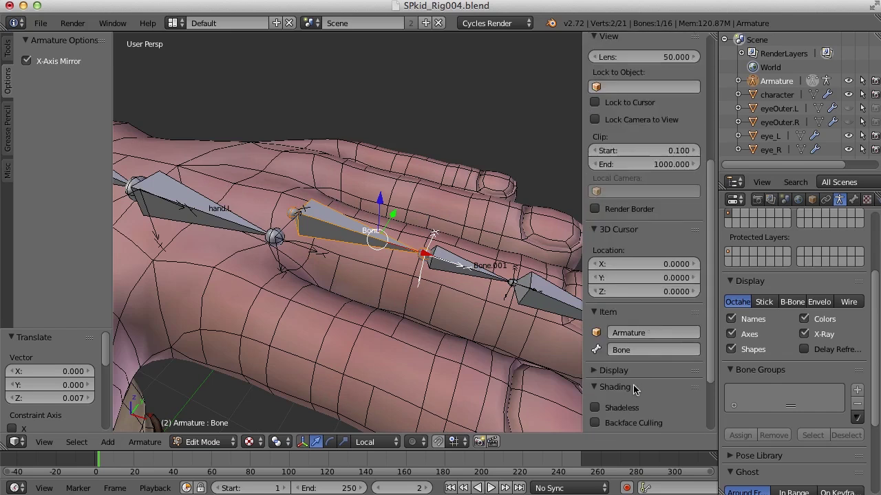
{"action": "left_click", "coordinate": [634, 351]}
{"action": "left_click", "coordinate": [644, 351]}
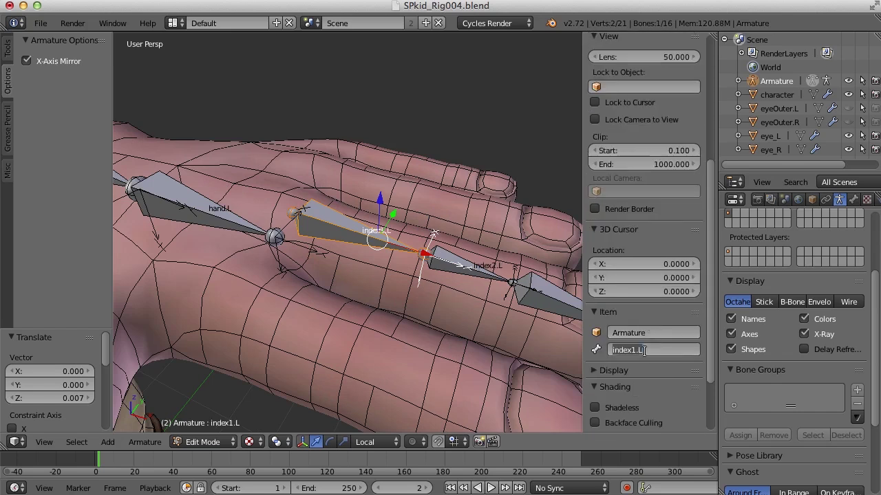
{"action": "type", "text": "mid1.L"}
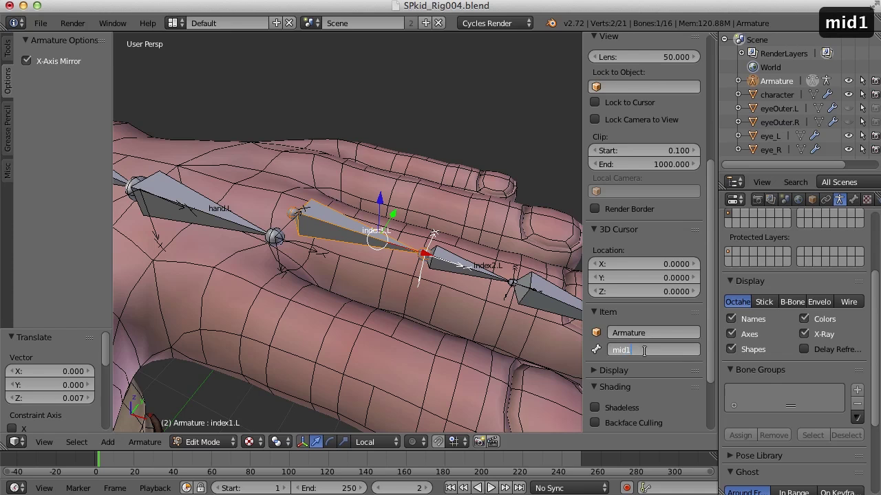
{"action": "key", "text": "Return"}
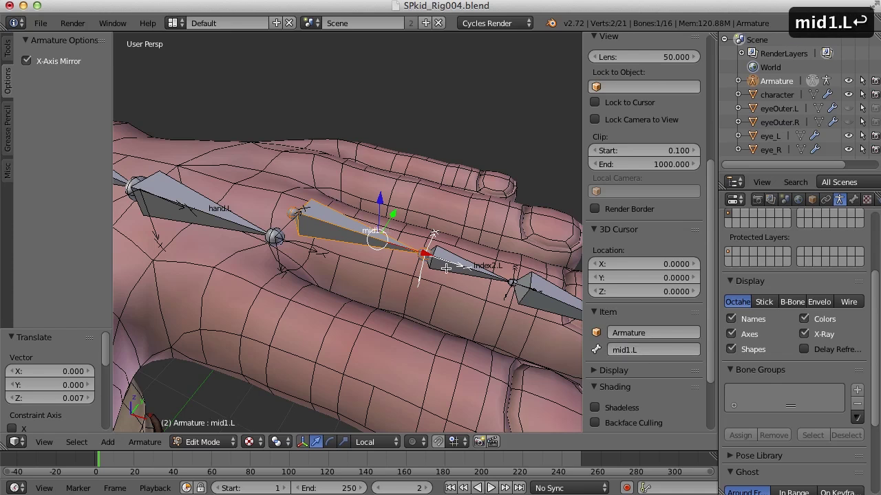
Step: Rename the middle finger's second bone mid2.L and its tip bone mid3.L
{"action": "right_click", "coordinate": [452, 260]}
{"action": "double_click", "coordinate": [651, 350]}
{"action": "type", "text": "m"}
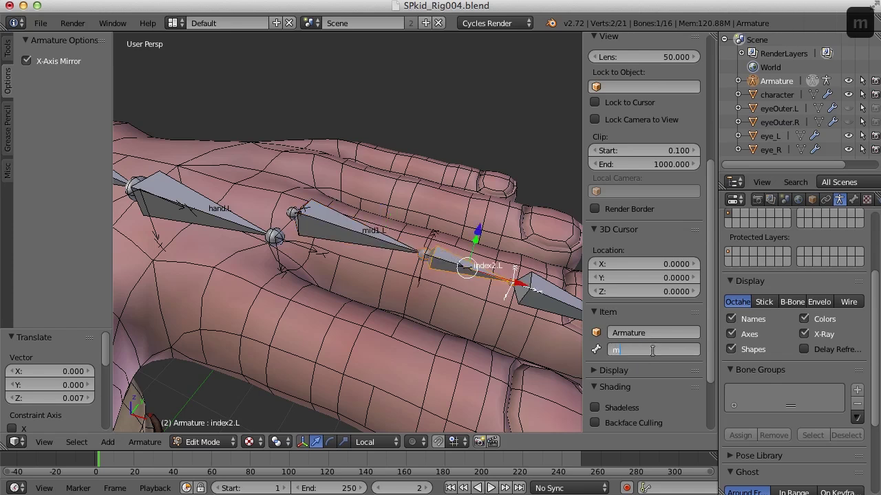
{"action": "type", "text": "id2.L"}
{"action": "key", "text": "Return"}
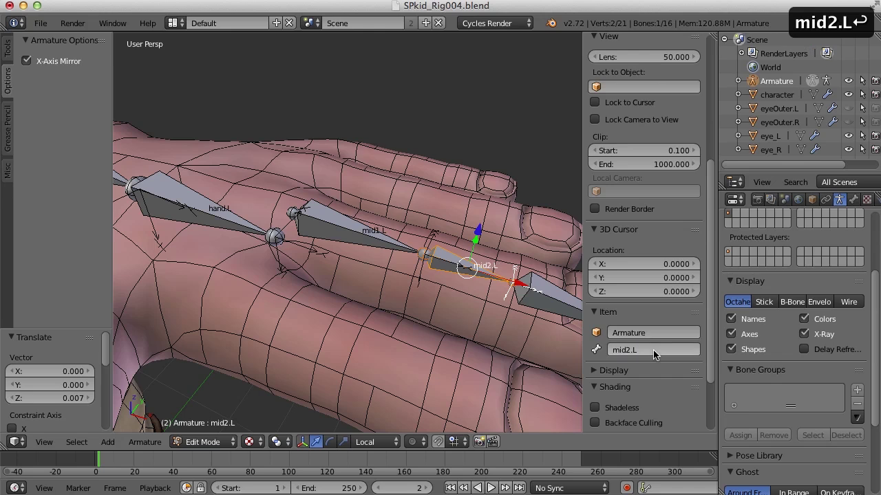
{"action": "right_click", "coordinate": [554, 294]}
{"action": "double_click", "coordinate": [650, 351]}
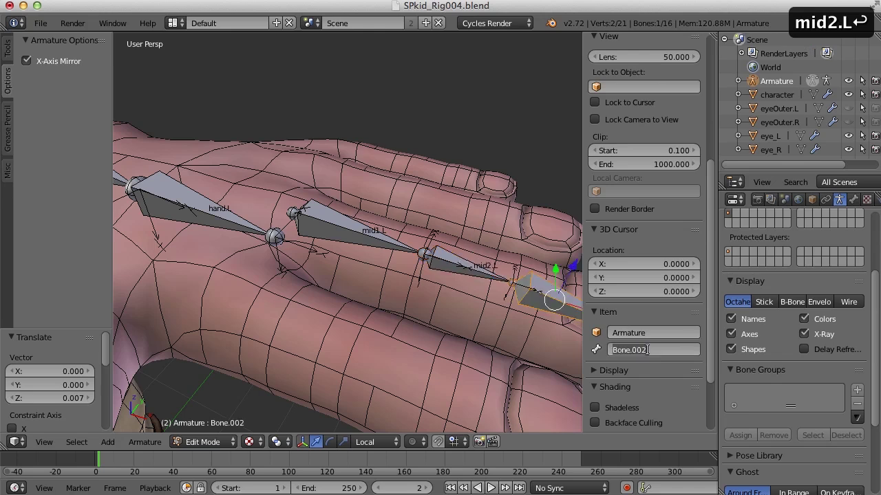
{"action": "type", "text": "mid3.L"}
{"action": "key", "text": "Return"}
Step: Duplicate the three middle finger bones in top view and place the copies on the ring finger, offset about -0.039 in X and 0.208 in Y
{"action": "middle_click_drag", "start_coordinate": [358, 275], "coordinate": [382, 282]}
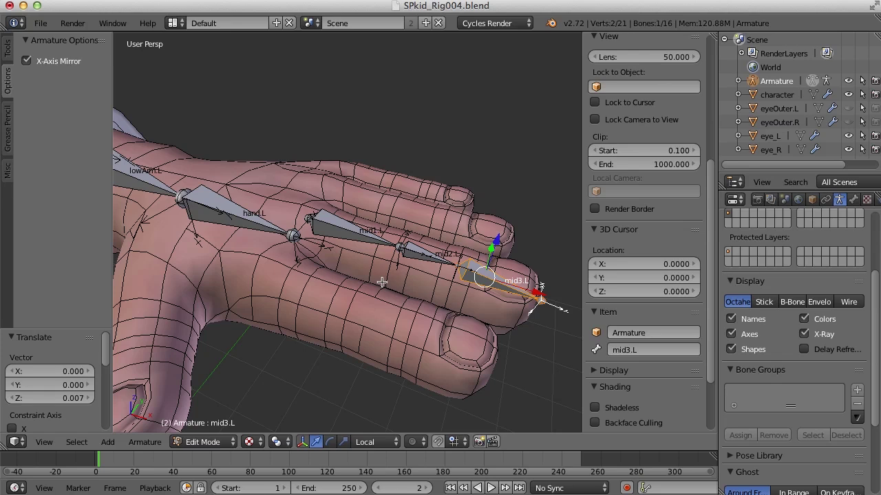
{"action": "key", "text": "KP_1"}
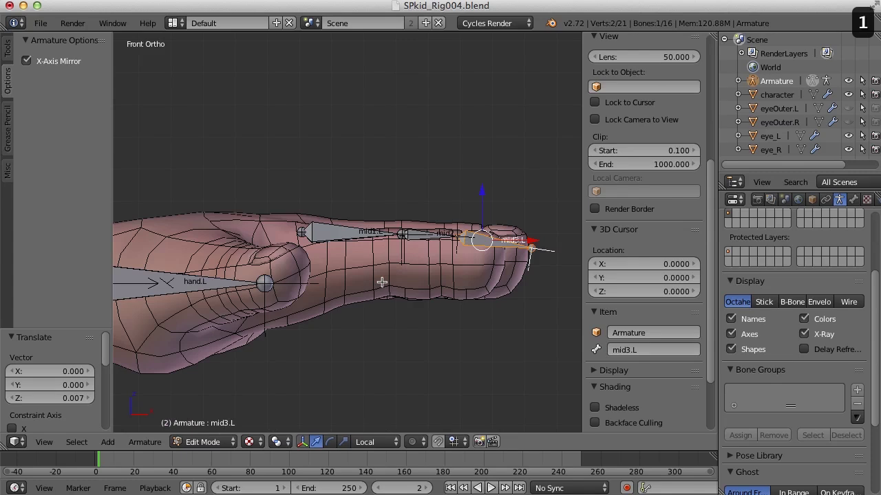
{"action": "key", "text": "KP_7"}
{"action": "scroll", "coordinate": [450, 254], "scroll_direction": "up", "scroll_amount": 2}
{"action": "middle_click_drag", "start_coordinate": [491, 249], "coordinate": [438, 271], "text": "shift"}
{"action": "scroll", "coordinate": [438, 273], "scroll_direction": "down", "scroll_amount": 1}
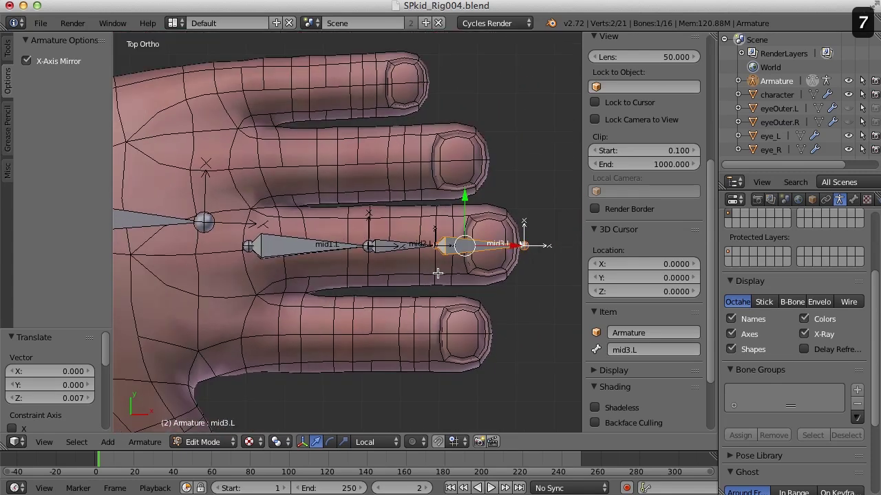
{"action": "right_click", "coordinate": [301, 247]}
{"action": "right_click", "coordinate": [405, 247], "text": "shift"}
{"action": "right_click", "coordinate": [493, 248], "text": "shift"}
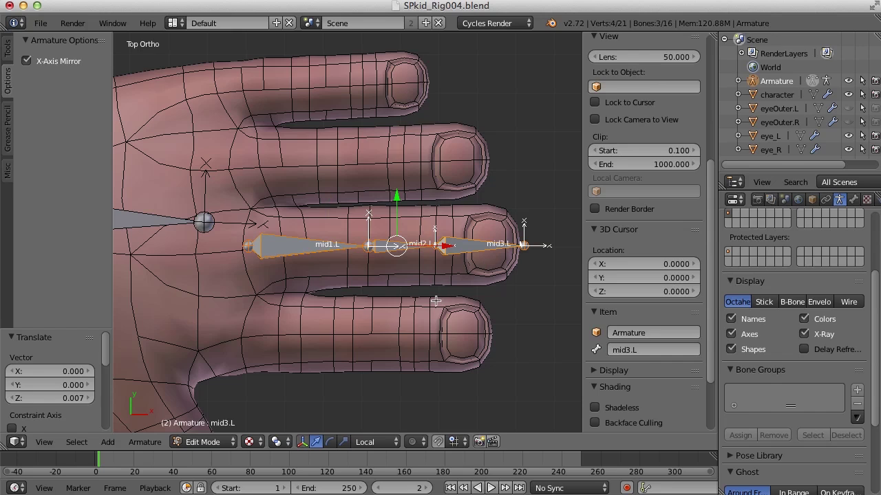
{"action": "key", "text": "shift+d"}
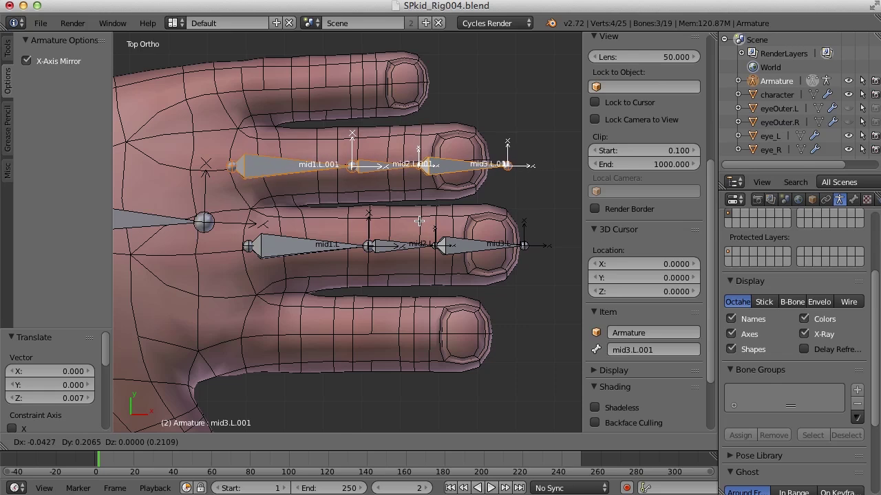
{"action": "left_click", "coordinate": [419, 221]}
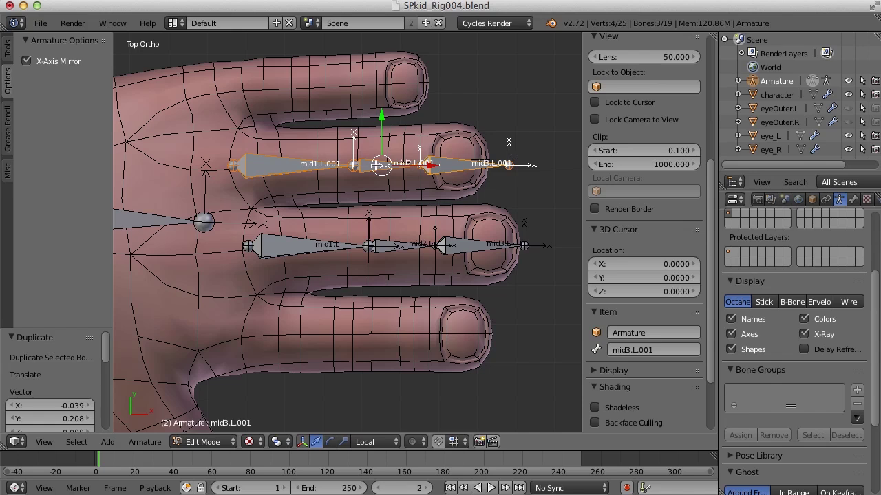
Step: Shift the ring finger's second and third bones about -0.039 along X, and nudge the tip bone a further -0.002
{"action": "right_click", "coordinate": [390, 167]}
{"action": "right_click", "coordinate": [461, 165], "text": "shift"}
{"action": "left_click_drag", "start_coordinate": [460, 165], "coordinate": [282, 160]}
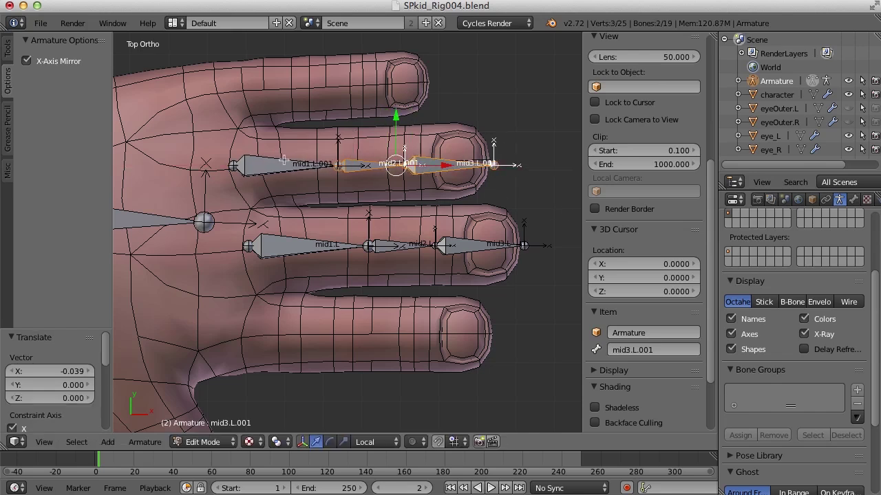
{"action": "right_click", "coordinate": [429, 161], "text": "shift"}
{"action": "scroll", "coordinate": [443, 160], "scroll_direction": "up", "scroll_amount": 3}
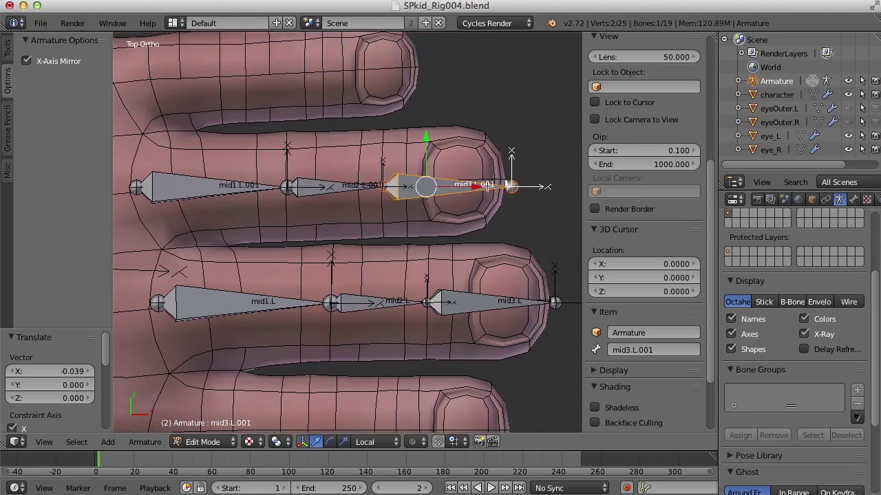
{"action": "left_click_drag", "start_coordinate": [481, 187], "coordinate": [475, 189]}
{"action": "scroll", "coordinate": [445, 206], "scroll_direction": "down", "scroll_amount": 1}
Step: Rename the ring finger bones, from base to tip, as ring1.L, ring2.L and ring3.L
{"action": "right_click", "coordinate": [233, 205]}
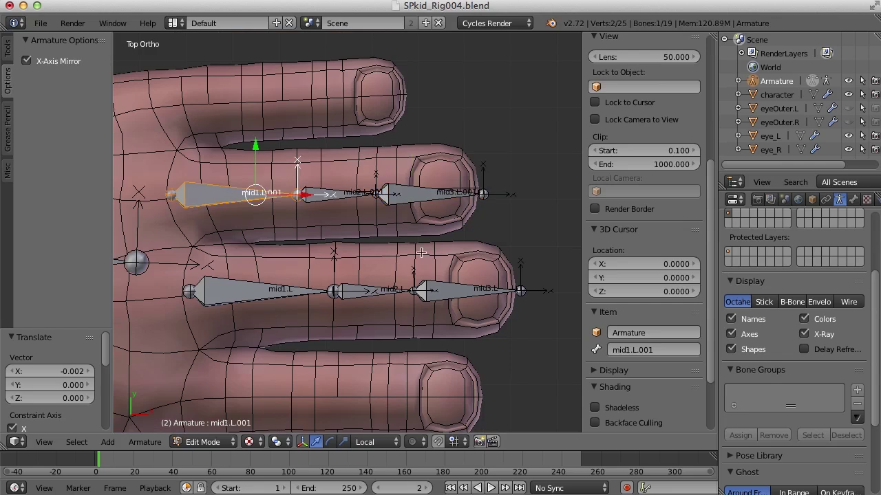
{"action": "left_click", "coordinate": [659, 350]}
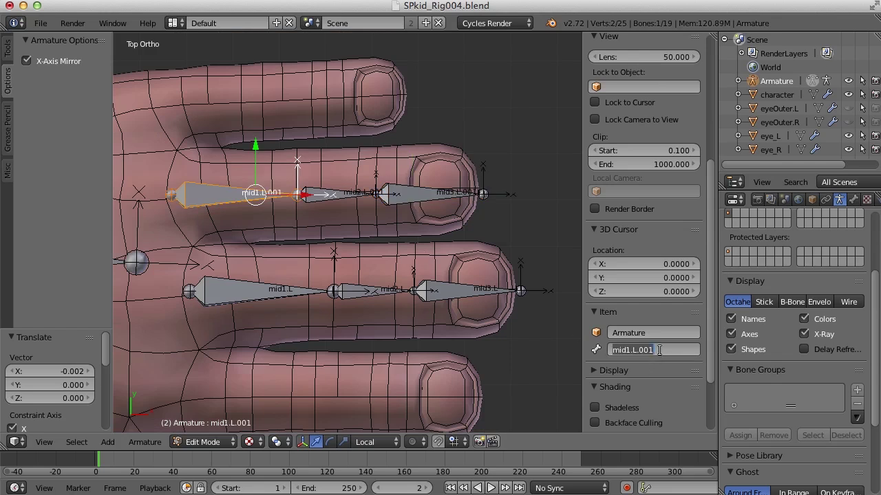
{"action": "type", "text": "ring1.L"}
{"action": "key", "text": "Return"}
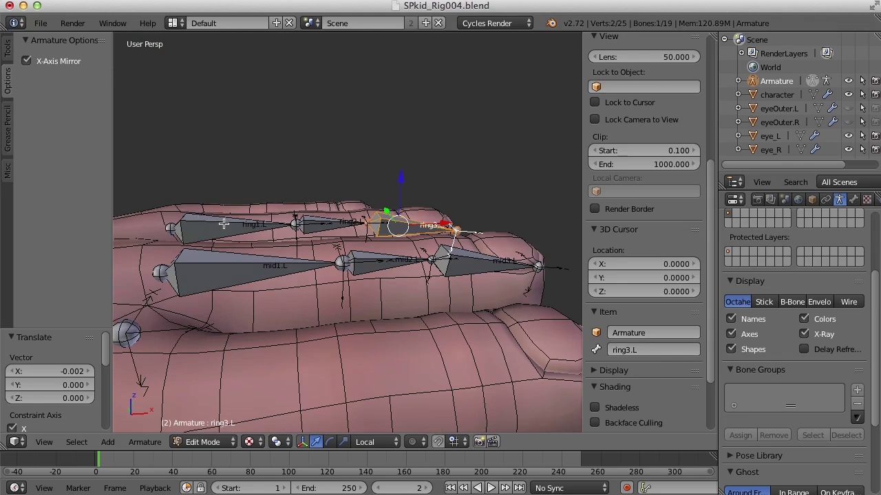
Step: Select all three ring finger bones and lower them along Z into the finger by about 0.016 and another 0.009
{"action": "right_click", "coordinate": [224, 224]}
{"action": "right_click", "coordinate": [334, 222], "text": "shift"}
{"action": "right_click", "coordinate": [409, 225], "text": "shift"}
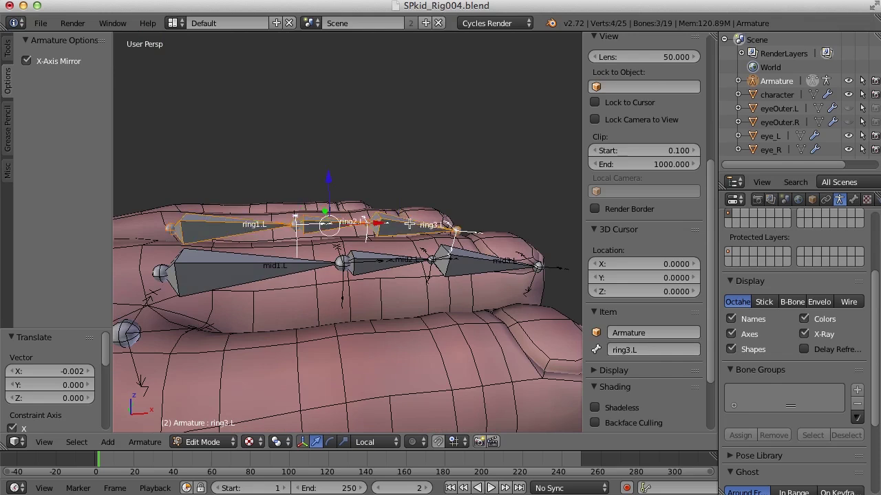
{"action": "key", "text": "g"}
{"action": "key", "text": "z"}
{"action": "left_click", "coordinate": [328, 184]}
{"action": "middle_click_drag", "start_coordinate": [516, 197], "coordinate": [203, 165]}
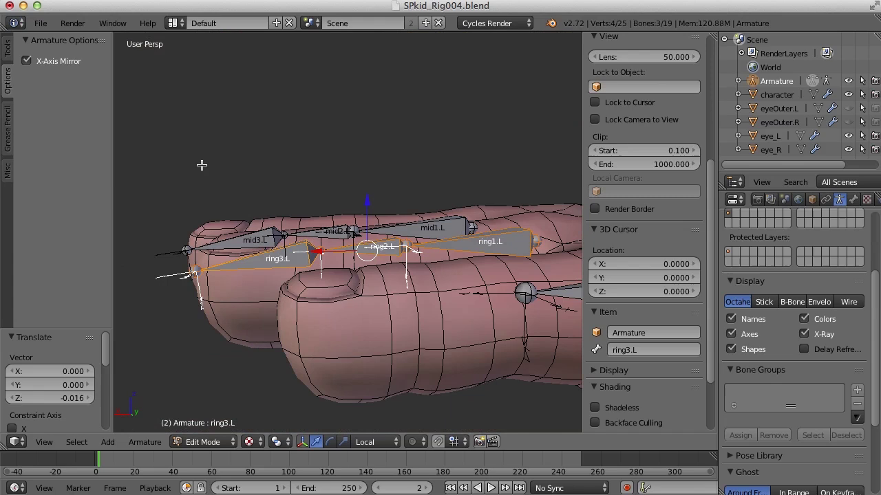
{"action": "key", "text": "g"}
{"action": "key", "text": "z"}
{"action": "left_click", "coordinate": [366, 203]}
Step: Duplicate the three middle finger bones in top view and place the copies on the index finger, offset about -0.015 in X and -0.233 in Y
{"action": "right_click", "coordinate": [405, 245]}
{"action": "key", "text": "KP_7"}
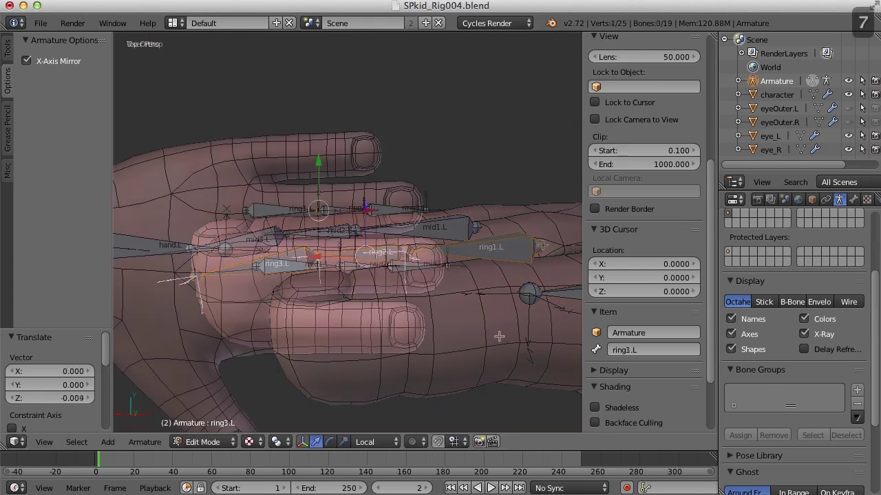
{"action": "right_click", "coordinate": [282, 265]}
{"action": "right_click", "coordinate": [361, 268], "text": "shift"}
{"action": "right_click", "coordinate": [409, 267], "text": "shift"}
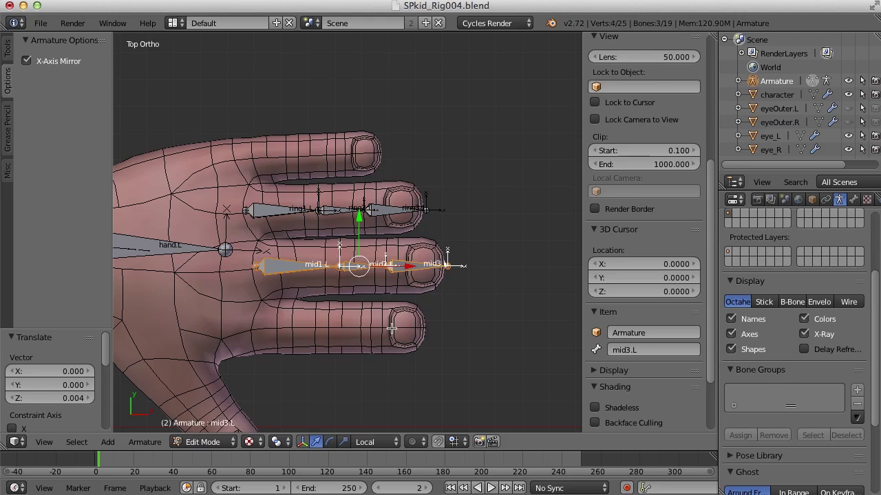
{"action": "key", "text": "shift+d"}
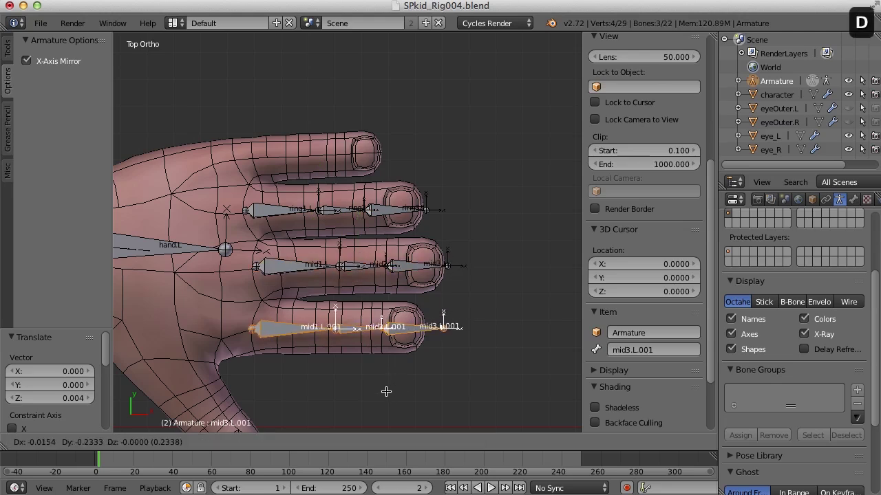
Step: Shift the index finger's second and third bones about -0.023 along X, the third bone a further -0.017, and its tip joint -0.018
{"action": "left_click_drag", "start_coordinate": [473, 258], "coordinate": [472, 258]}
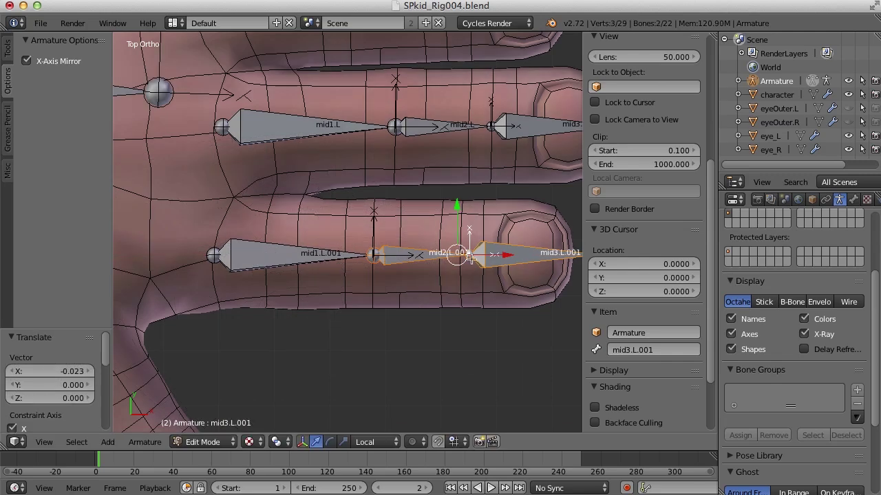
{"action": "right_click", "coordinate": [500, 254]}
{"action": "key", "text": "g"}
{"action": "key", "text": "x"}
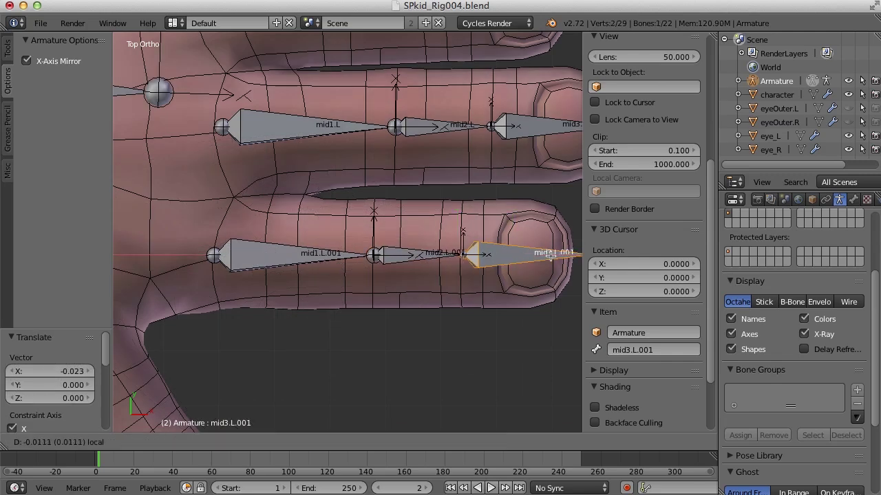
{"action": "left_click", "coordinate": [548, 255]}
{"action": "scroll", "coordinate": [540, 255], "scroll_direction": "down", "scroll_amount": 1}
{"action": "right_click", "coordinate": [549, 250]}
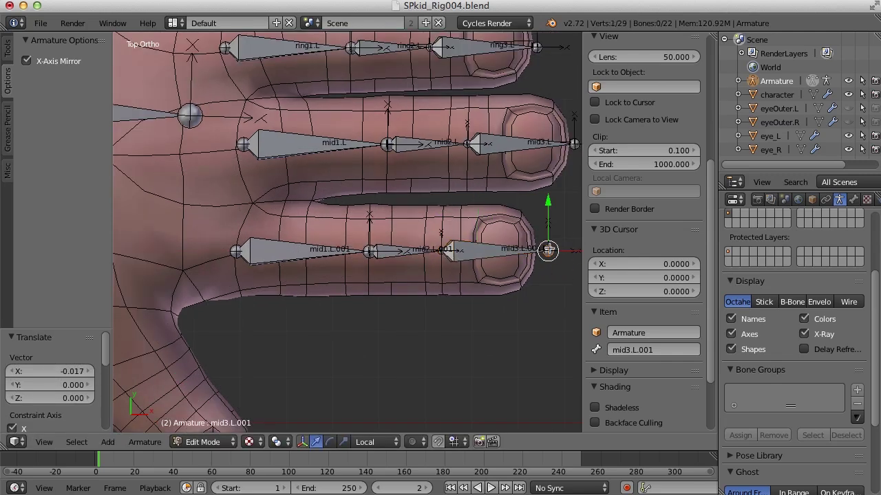
{"action": "key", "text": "g"}
{"action": "key", "text": "x"}
{"action": "left_click", "coordinate": [562, 250]}
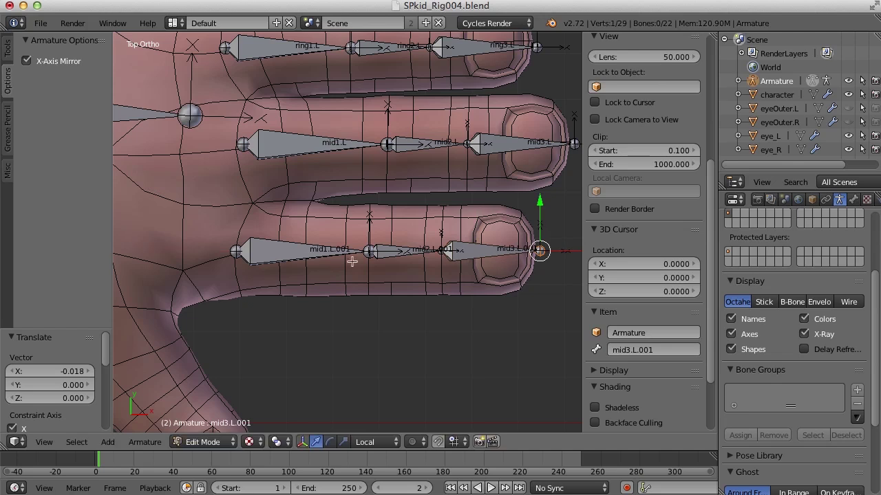
Step: Rename the index finger bones, from base to tip, as index1.L, index2.L and index3.L
{"action": "right_click", "coordinate": [271, 251]}
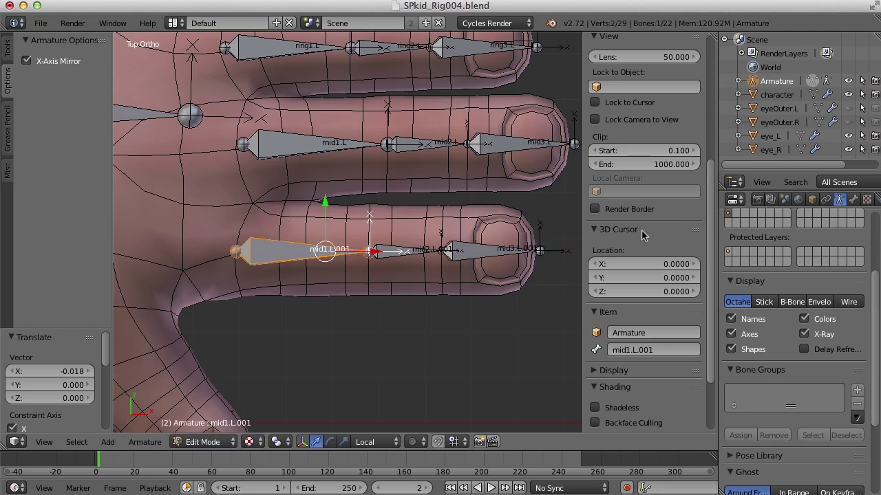
{"action": "middle_click_drag", "start_coordinate": [247, 163], "coordinate": [287, 220], "text": "shift"}
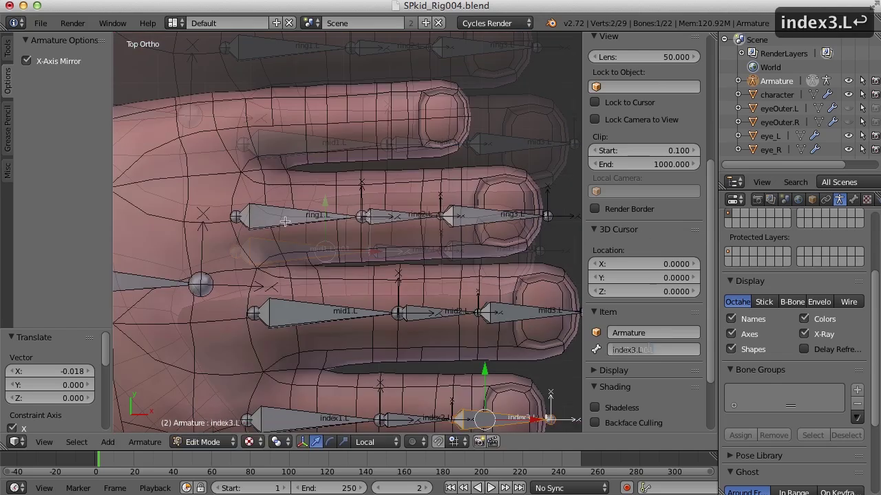
Step: Duplicate the three ring finger bones and place the copies on the pinky, offset about -0.043 in X and 0.194 in Y
{"action": "right_click", "coordinate": [289, 219]}
{"action": "right_click", "coordinate": [393, 220], "text": "shift"}
{"action": "right_click", "coordinate": [497, 215], "text": "shift"}
{"action": "key", "text": "shift+d"}
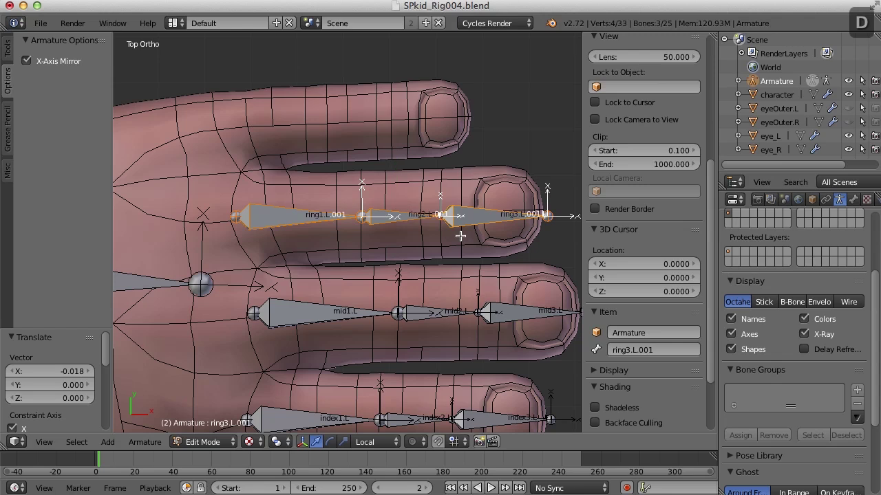
{"action": "left_click", "coordinate": [441, 146]}
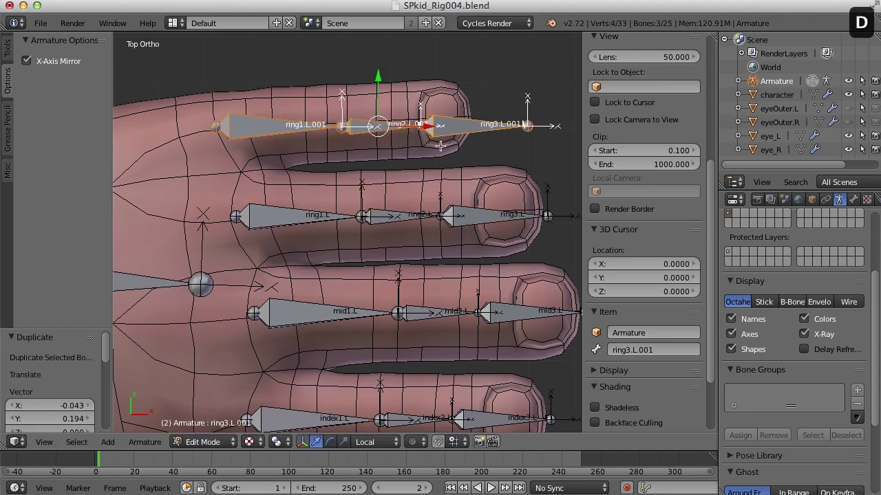
Step: Fit the pinky's outer two bones along X, moving the tip bone about -0.027, and rename the chain pinky1.L, pinky2.L and pinky3.L
{"action": "right_click", "coordinate": [391, 122]}
{"action": "right_click", "coordinate": [515, 114], "text": "shift"}
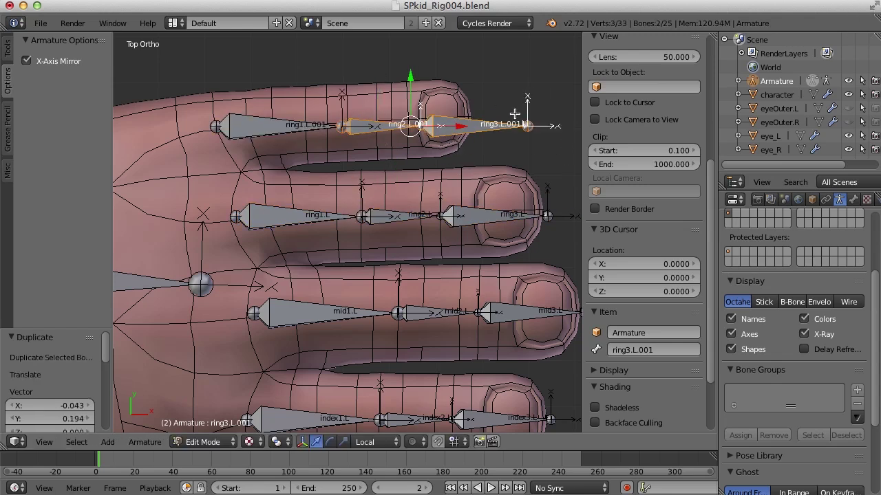
{"action": "key", "text": "a"}
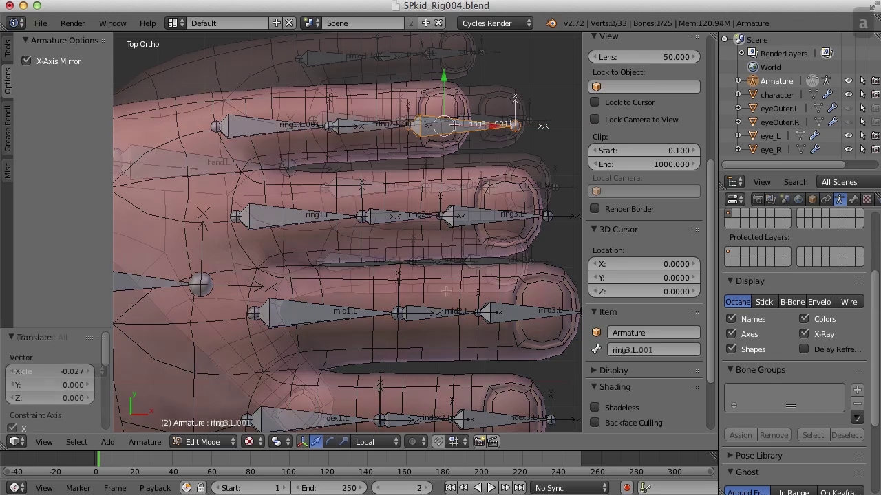
Step: Duplicate the three index finger bones toward the thumb, offset about -0.429 in X and -0.083 in Y, and rotate the copies about 47.5°
{"action": "right_click", "coordinate": [362, 262]}
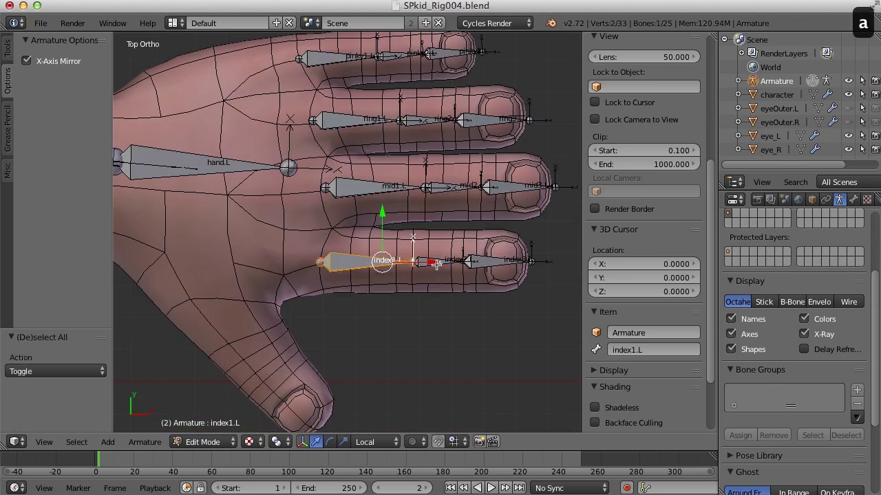
{"action": "right_click", "coordinate": [436, 264], "text": "shift"}
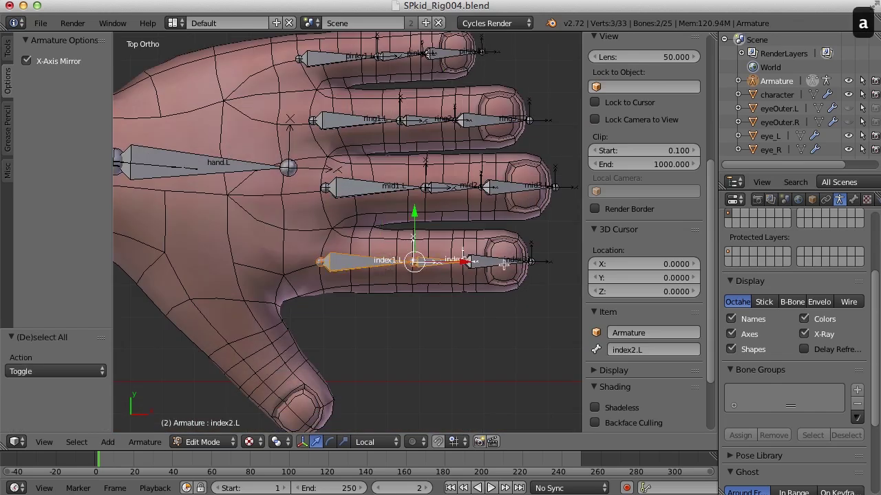
{"action": "right_click", "coordinate": [509, 261], "text": "shift"}
{"action": "key", "text": "shift+d"}
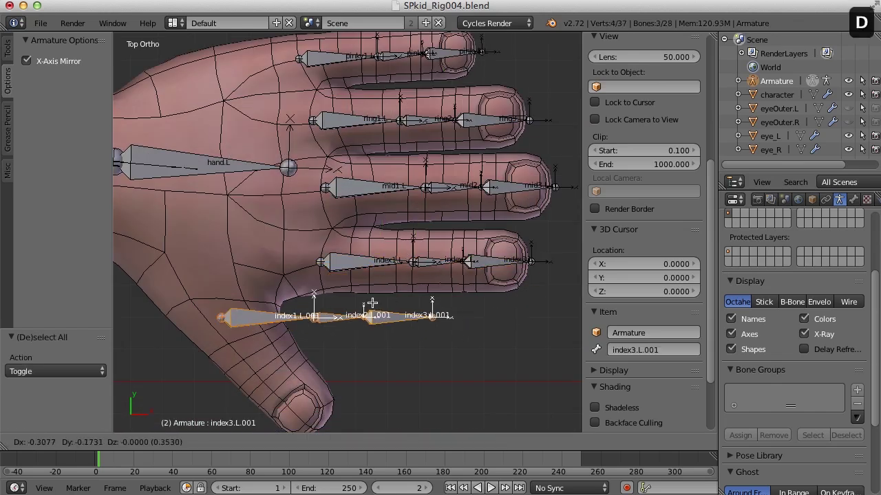
{"action": "left_click", "coordinate": [365, 294]}
{"action": "key", "text": "r"}
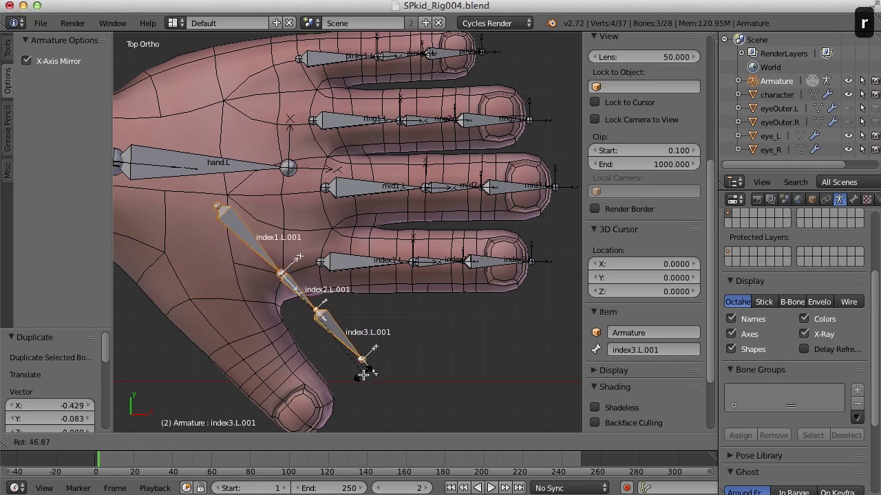
{"action": "left_click", "coordinate": [365, 372]}
Step: Move the rotated bones onto the thumb and lower the first two about 0.014 along Z to fit inside it
{"action": "middle_click_drag", "start_coordinate": [406, 352], "coordinate": [506, 259], "text": "shift"}
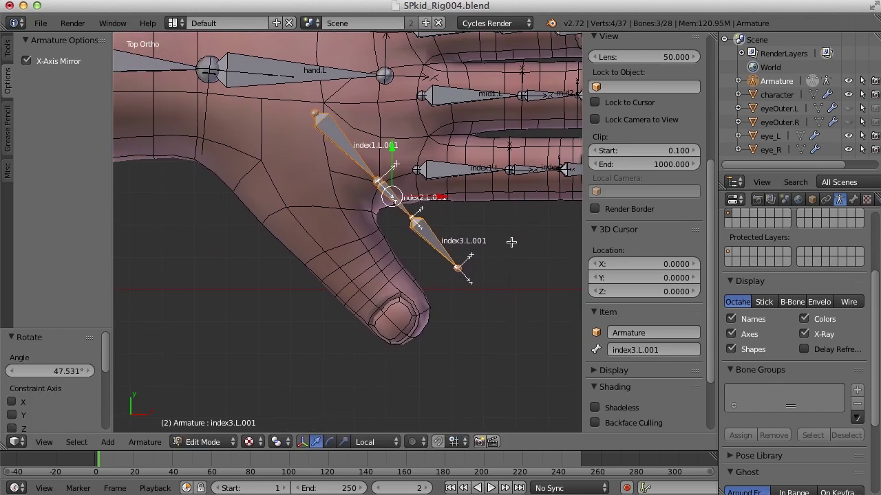
{"action": "key", "text": "g"}
{"action": "middle_click_drag", "start_coordinate": [475, 321], "coordinate": [507, 362]}
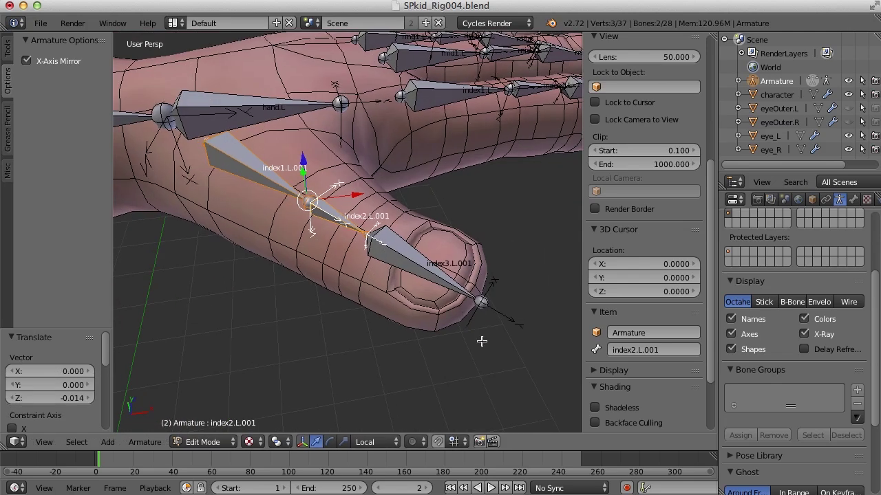
Step: Rename the thumb bones, from base to tip, as thumb1.L, thumb2.L and thumb3.L
{"action": "right_click", "coordinate": [278, 194]}
{"action": "left_click", "coordinate": [665, 351]}
{"action": "type", "text": "thumb1.L"}
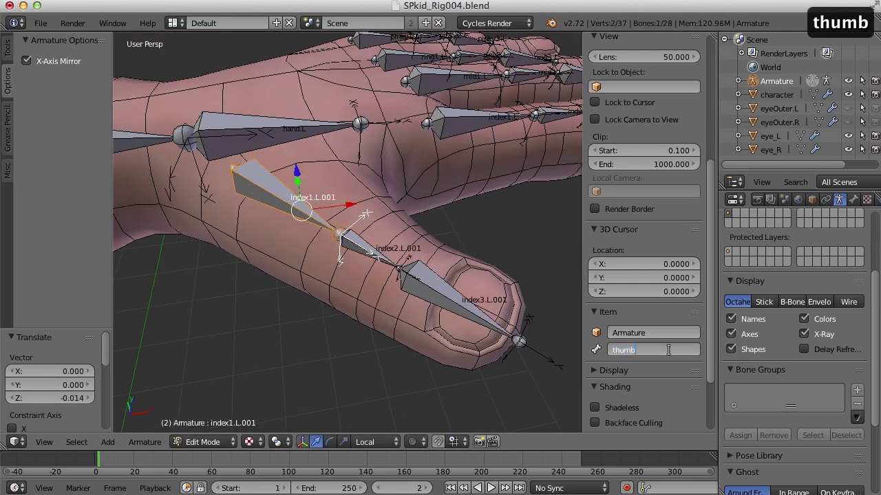
{"action": "key", "text": "Return"}
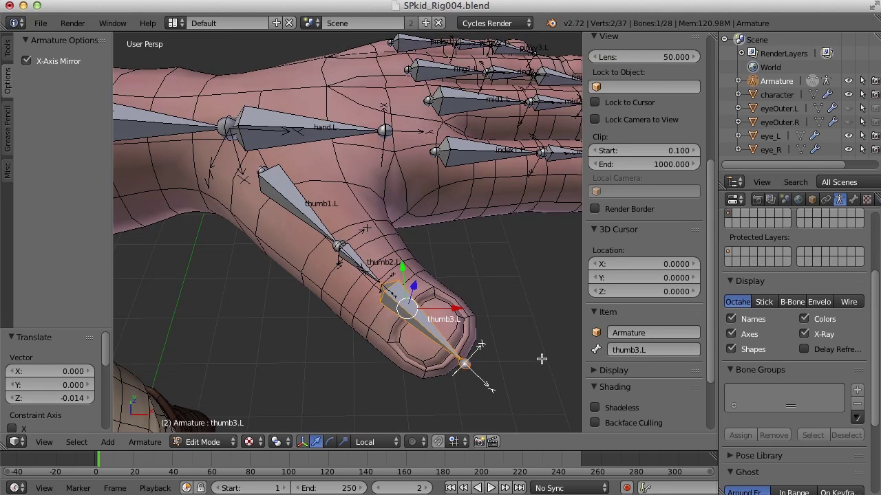
Step: Set the roll of thumb1.L to about -154.13° so its local axes suit the thumb's bend
{"action": "middle_click_drag", "start_coordinate": [540, 362], "coordinate": [469, 278]}
{"action": "middle_click_drag", "start_coordinate": [498, 365], "coordinate": [511, 289]}
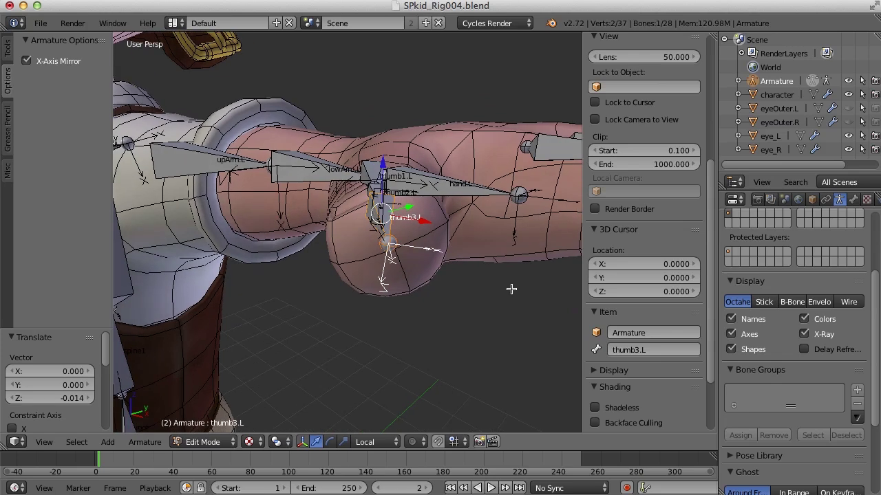
{"action": "right_click", "coordinate": [378, 171]}
{"action": "middle_click_drag", "start_coordinate": [392, 242], "coordinate": [488, 296]}
{"action": "right_click", "coordinate": [246, 134]}
{"action": "middle_click_drag", "start_coordinate": [319, 144], "coordinate": [333, 117]}
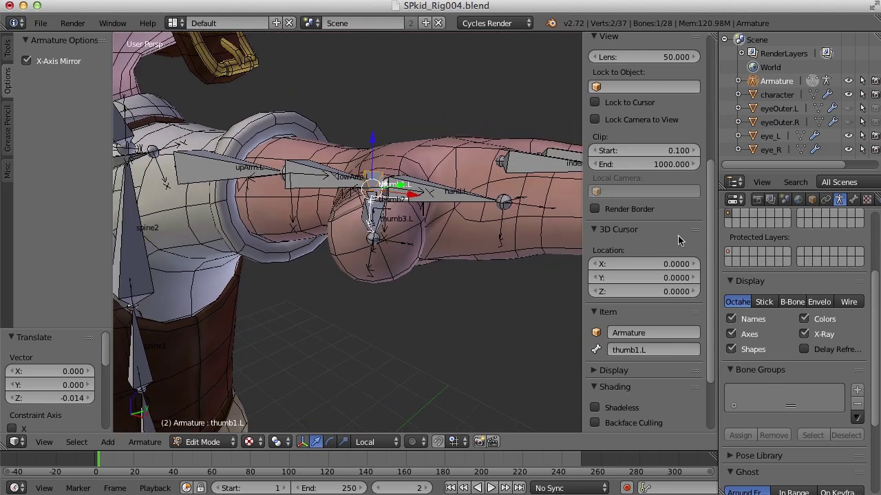
{"action": "scroll", "coordinate": [678, 240], "scroll_direction": "up", "scroll_amount": 8}
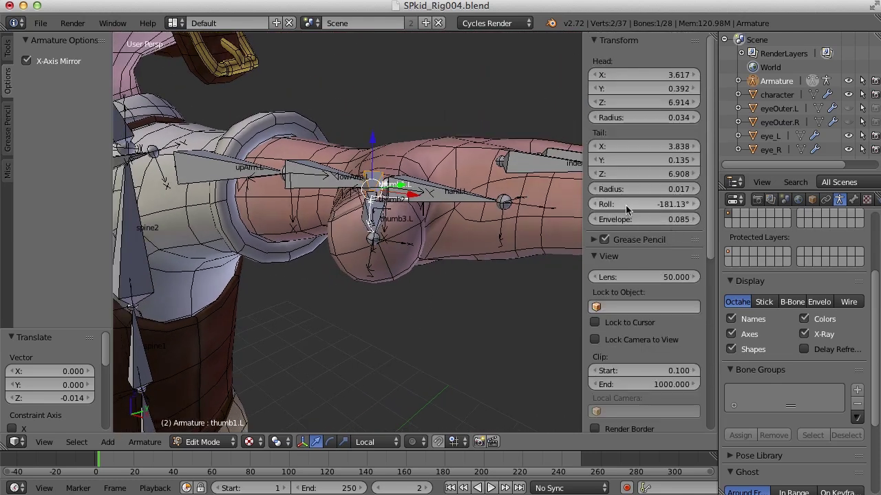
{"action": "middle_click_drag", "start_coordinate": [429, 257], "coordinate": [436, 258]}
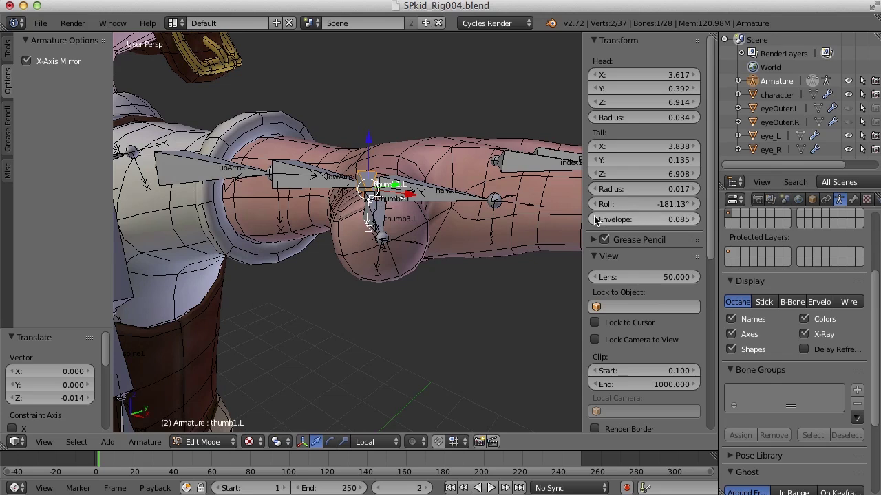
{"action": "left_click_drag", "start_coordinate": [611, 207], "coordinate": [636, 207]}
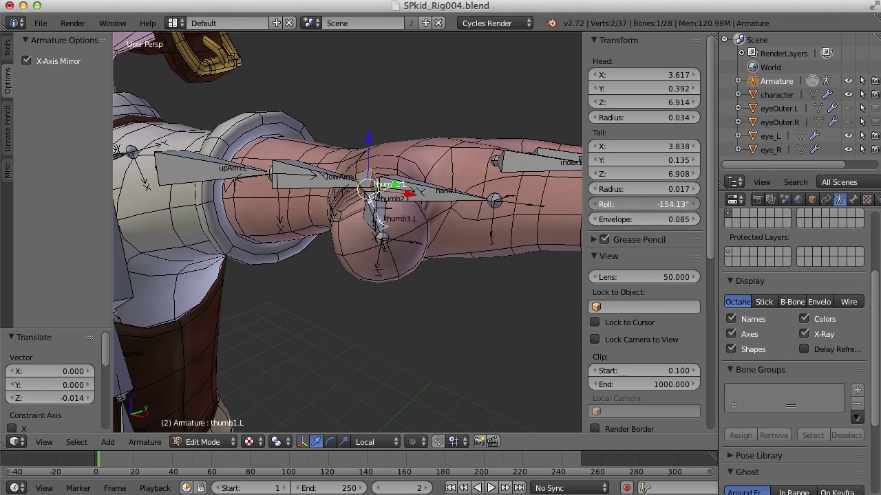
Step: Set the roll of thumb2.L to about 200° so its axes align with the base thumb bone
{"action": "middle_click_drag", "start_coordinate": [320, 225], "coordinate": [400, 269]}
{"action": "right_click", "coordinate": [360, 195]}
{"action": "middle_click_drag", "start_coordinate": [473, 250], "coordinate": [428, 202]}
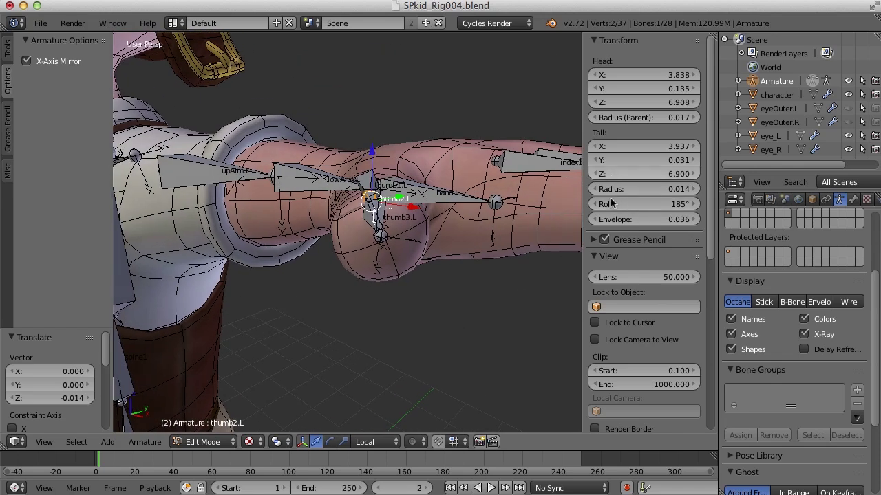
{"action": "left_click_drag", "start_coordinate": [610, 206], "coordinate": [614, 207]}
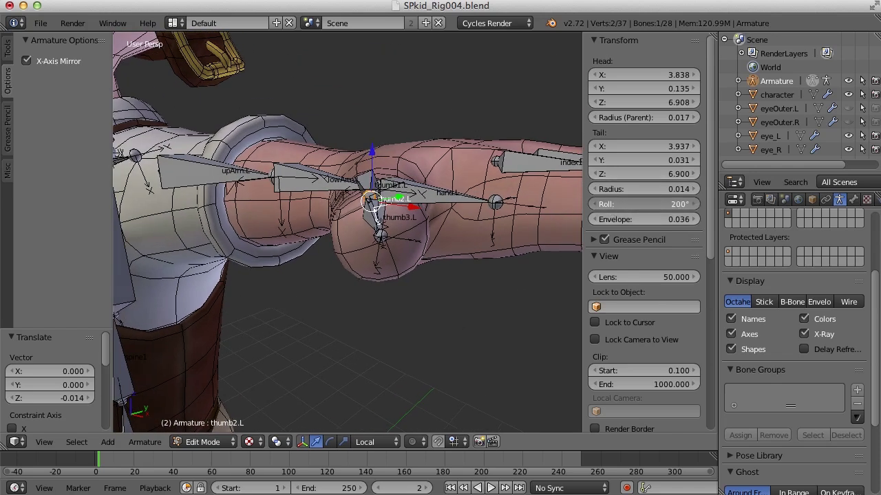
Step: Set the roll of thumb3.L to about -145.38° so its axes align with the other thumb bones
{"action": "middle_click_drag", "start_coordinate": [408, 288], "coordinate": [469, 359]}
{"action": "right_click", "coordinate": [424, 261]}
{"action": "middle_click_drag", "start_coordinate": [482, 325], "coordinate": [429, 262]}
{"action": "middle_click_drag", "start_coordinate": [487, 283], "coordinate": [353, 345], "text": "shift"}
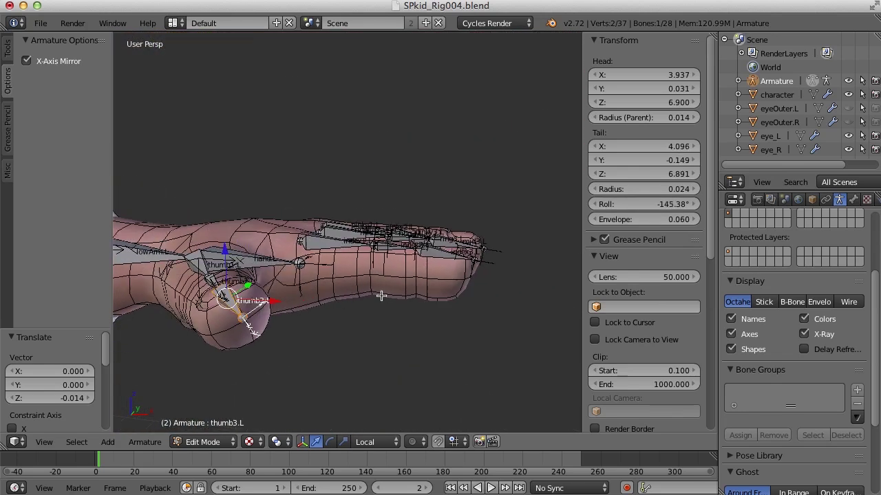
Step: Lower the three index finger bones along Z into the finger, and the three pinky bones by about 0.039
{"action": "scroll", "coordinate": [381, 296], "scroll_direction": "up", "scroll_amount": 4}
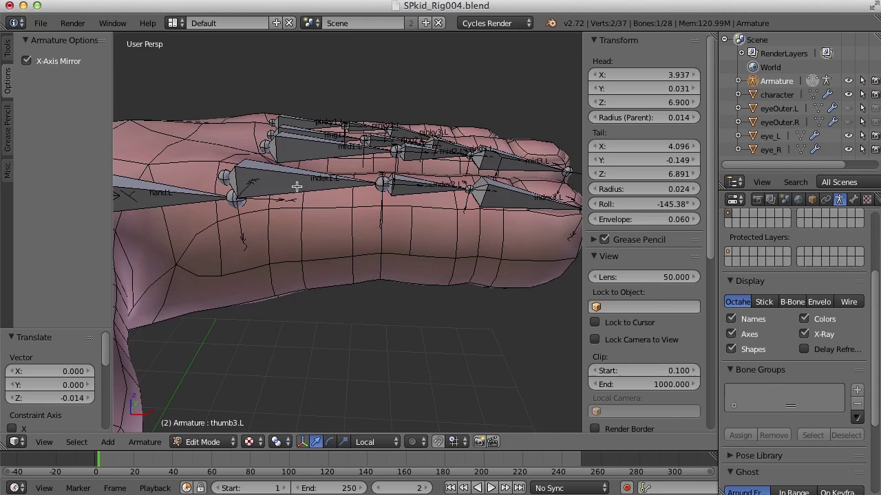
{"action": "right_click", "coordinate": [296, 187]}
{"action": "right_click", "coordinate": [427, 185], "text": "shift"}
{"action": "right_click", "coordinate": [543, 200], "text": "shift"}
{"action": "middle_click_drag", "start_coordinate": [543, 199], "coordinate": [452, 203]}
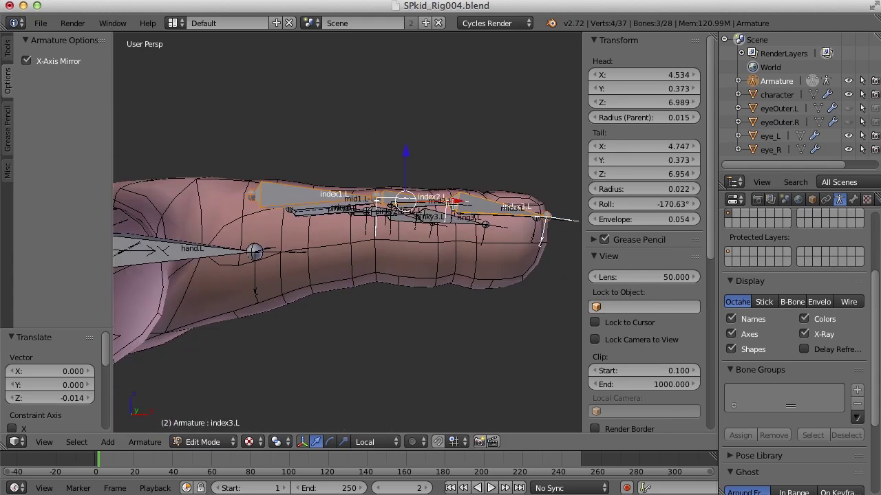
{"action": "left_click_drag", "start_coordinate": [404, 155], "coordinate": [403, 172]}
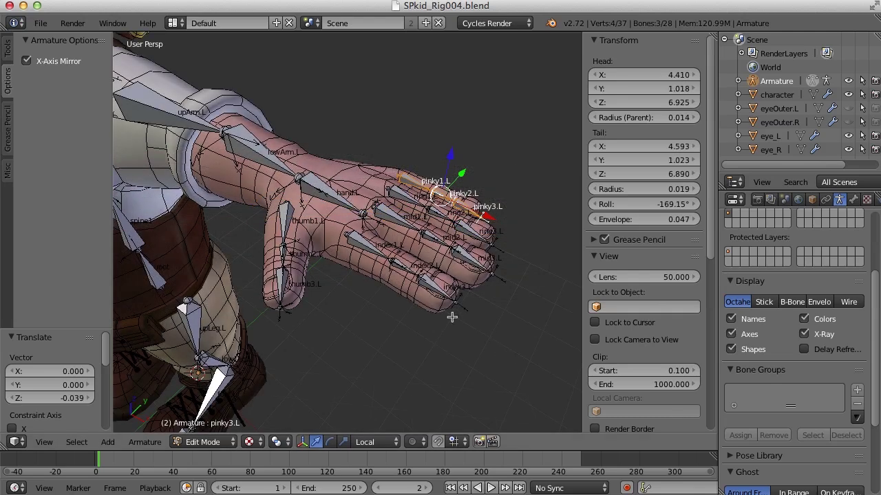
Step: Turn off the display of bone names and axes for the armature and inspect the completed left hand bones
{"action": "middle_click_drag", "start_coordinate": [354, 328], "coordinate": [401, 300]}
{"action": "middle_click_drag", "start_coordinate": [470, 297], "coordinate": [365, 298]}
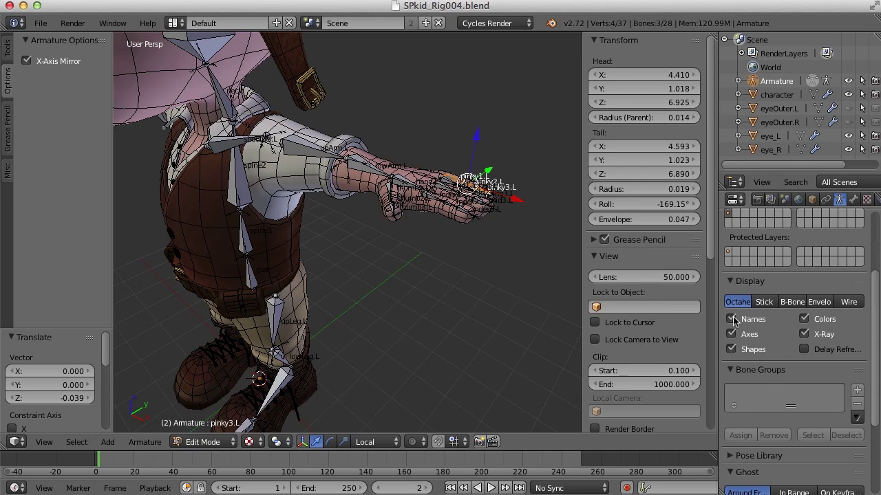
{"action": "left_click", "coordinate": [732, 320]}
{"action": "left_click", "coordinate": [733, 334]}
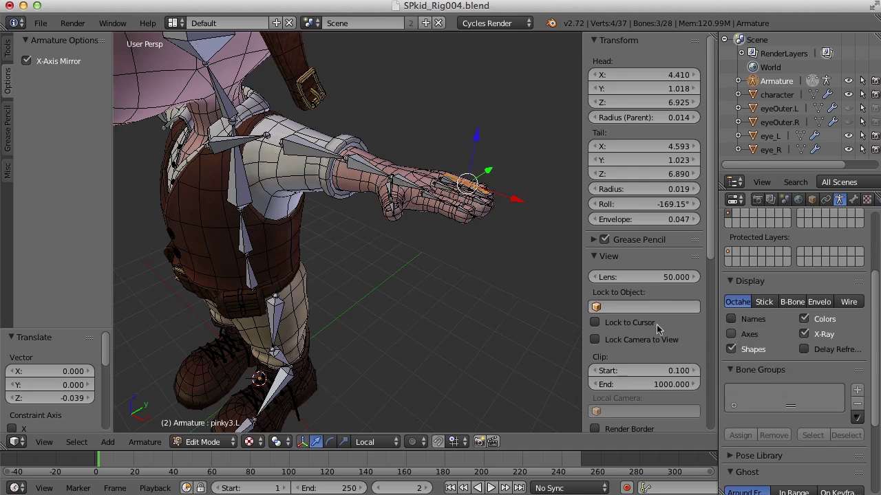
{"action": "scroll", "coordinate": [477, 291], "scroll_direction": "up", "scroll_amount": 3}
{"action": "middle_click_drag", "start_coordinate": [417, 279], "coordinate": [436, 329]}
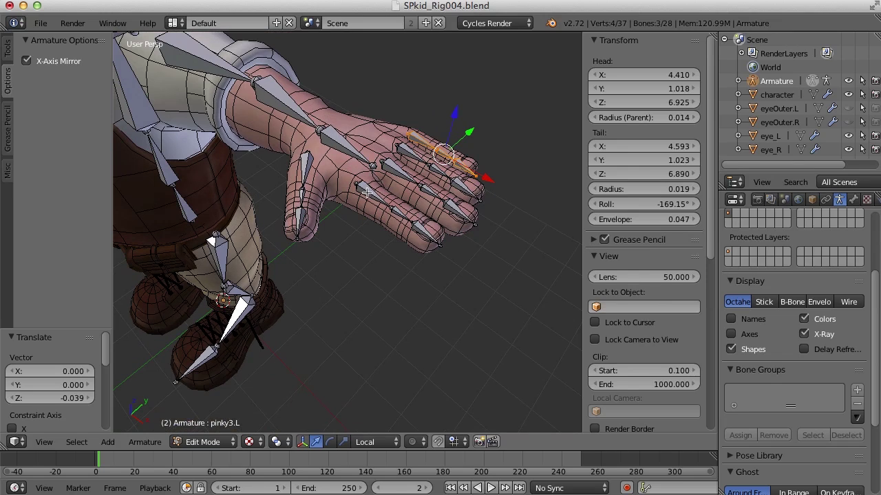
Step: Parent the first left pinky bone, pinky1.L, to hand.L with Keep Offset
{"action": "middle_click_drag", "start_coordinate": [377, 198], "coordinate": [445, 328]}
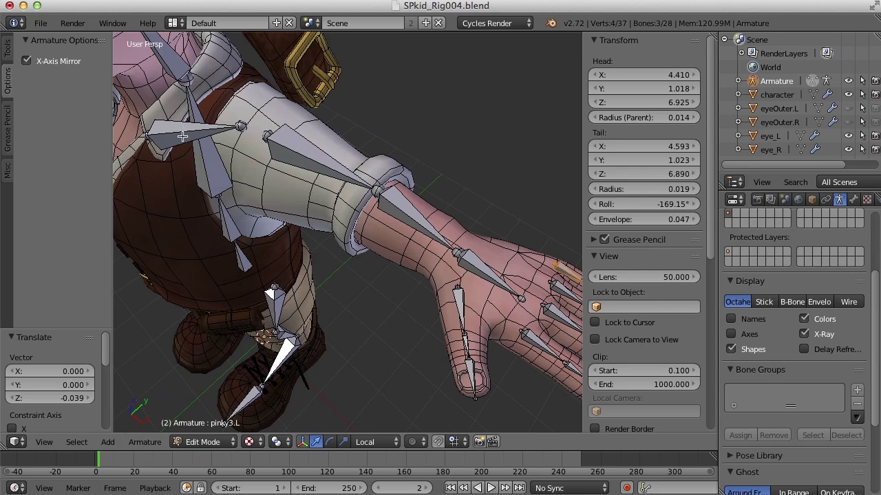
{"action": "middle_click_drag", "start_coordinate": [191, 177], "coordinate": [561, 96]}
{"action": "key", "text": "a"}
{"action": "middle_click_drag", "start_coordinate": [472, 145], "coordinate": [477, 136]}
{"action": "scroll", "coordinate": [477, 138], "scroll_direction": "up", "scroll_amount": 2}
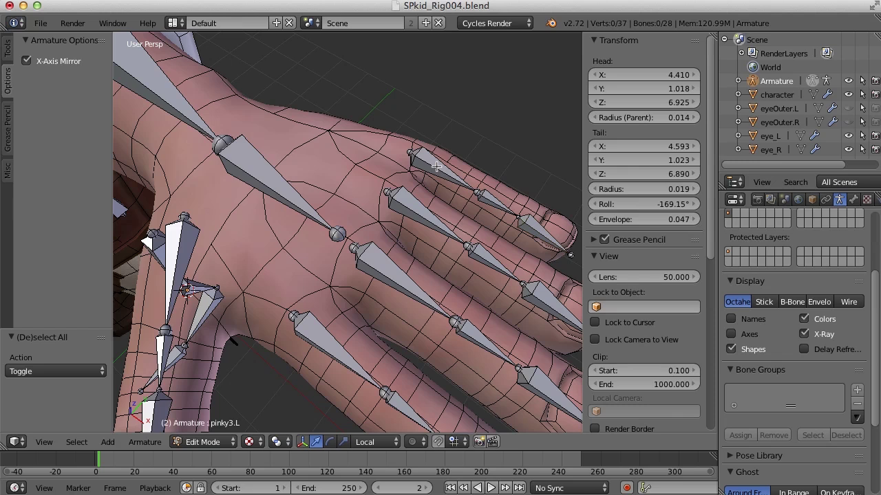
{"action": "right_click", "coordinate": [435, 166]}
{"action": "right_click", "coordinate": [265, 180], "text": "shift"}
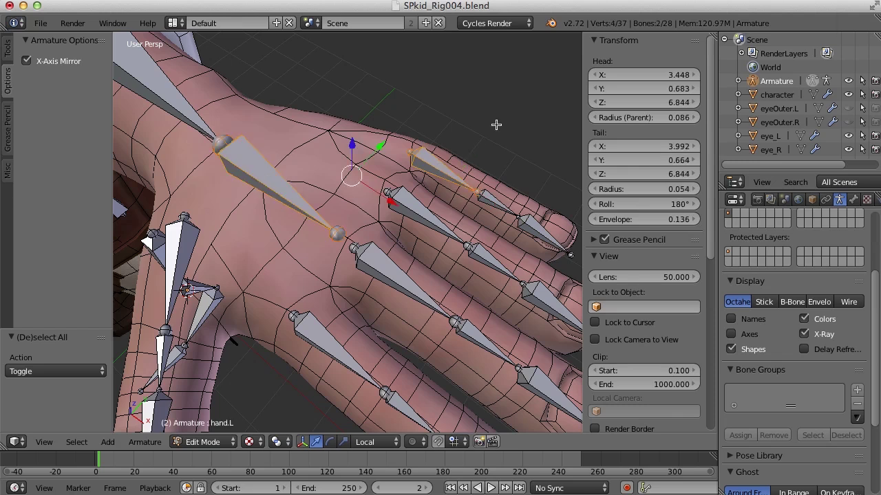
{"action": "key", "text": "ctrl+p"}
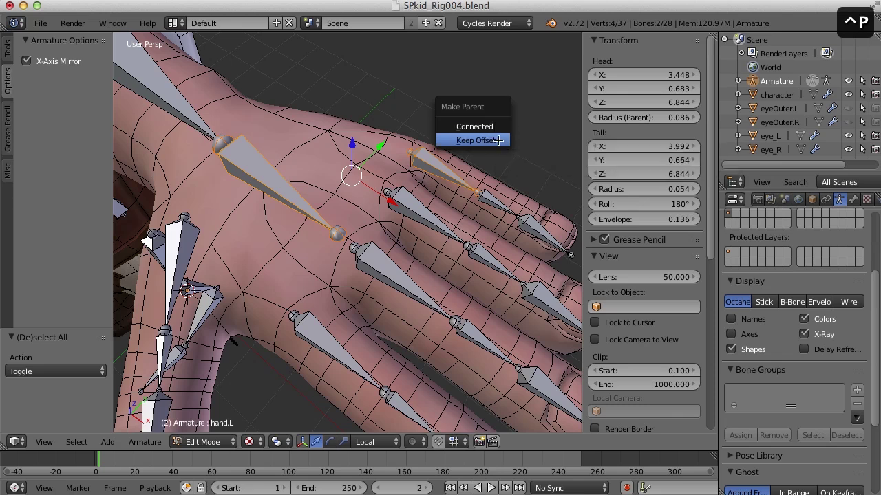
{"action": "left_click", "coordinate": [498, 140]}
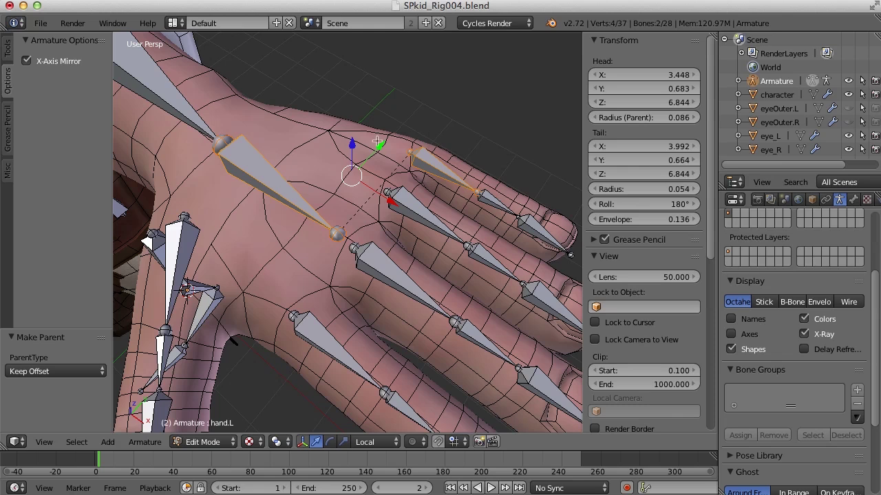
Step: Parent ring1.L and mid1.L to hand.L, each with Keep Offset
{"action": "right_click", "coordinate": [417, 209]}
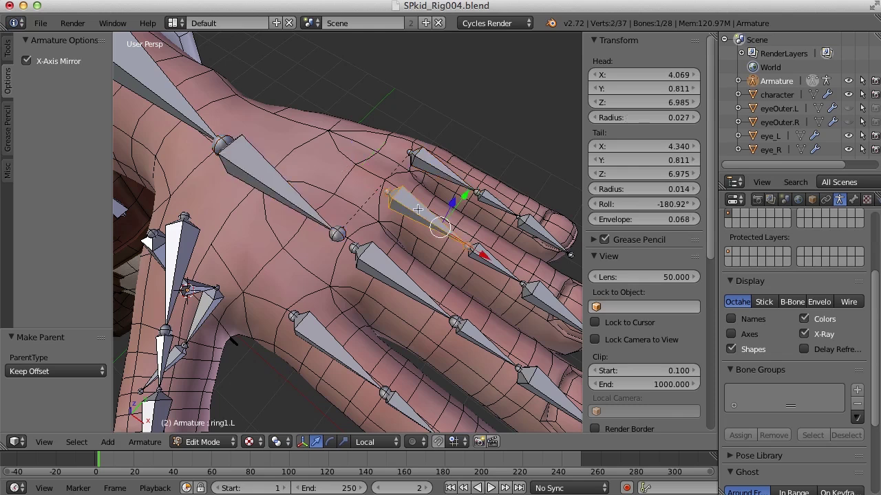
{"action": "right_click", "coordinate": [292, 191], "text": "shift"}
{"action": "key", "text": "ctrl+p"}
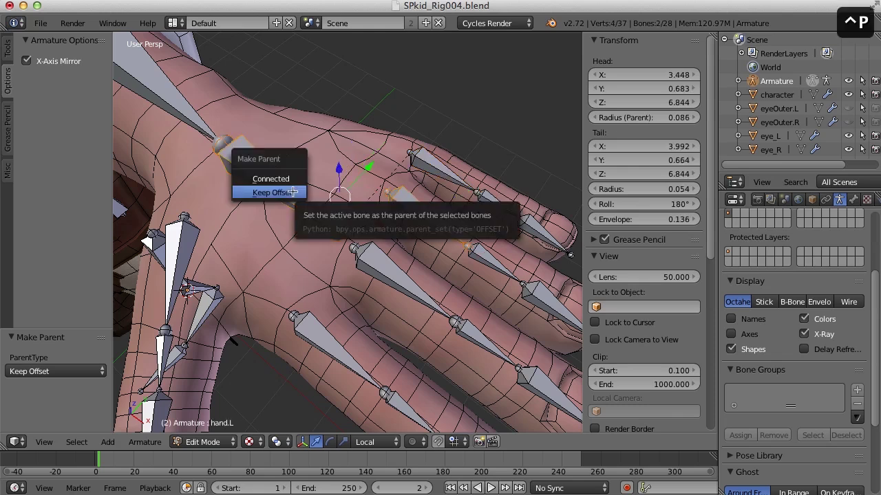
{"action": "key", "text": "Return"}
{"action": "right_click", "coordinate": [370, 275]}
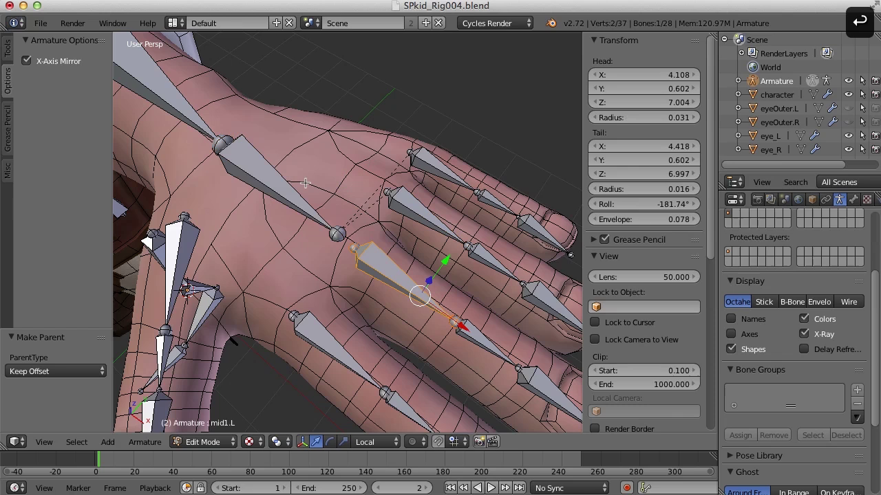
{"action": "right_click", "coordinate": [269, 179], "text": "shift"}
{"action": "key", "text": "ctrl+p"}
{"action": "key", "text": "Return"}
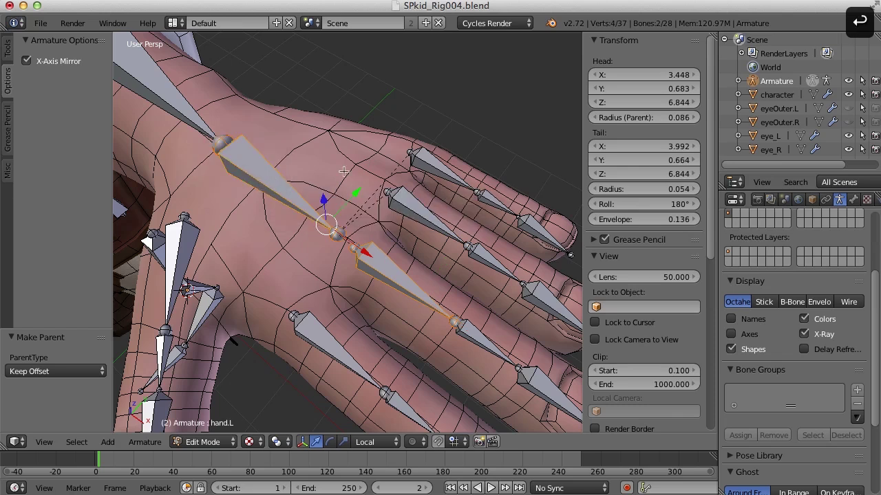
Step: Parent the base bones of the left index finger and thumb to hand.L with Keep Offset
{"action": "right_click", "coordinate": [323, 334]}
{"action": "right_click", "coordinate": [287, 188], "text": "shift"}
{"action": "key", "text": "ctrl+p"}
{"action": "key", "text": "Return"}
{"action": "middle_click_drag", "start_coordinate": [218, 241], "coordinate": [316, 238]}
{"action": "right_click", "coordinate": [316, 318]}
{"action": "right_click", "coordinate": [279, 231], "text": "shift"}
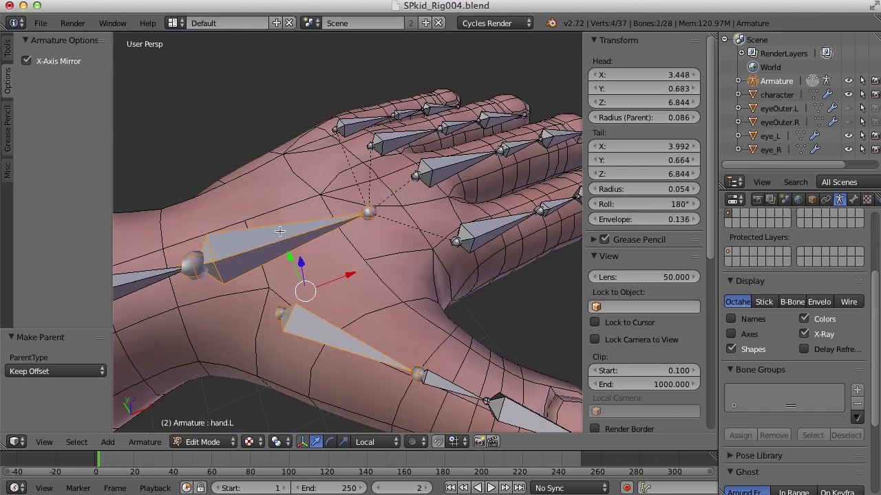
{"action": "key", "text": "ctrl+p"}
{"action": "key", "text": "Return"}
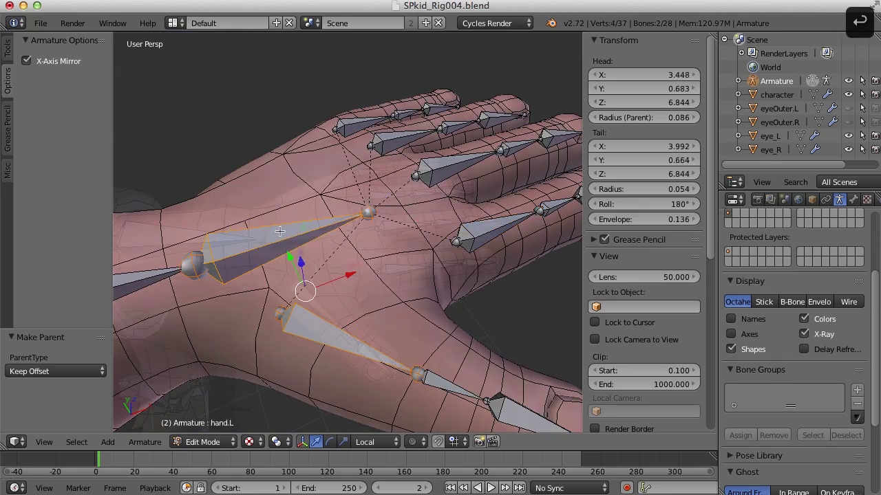
{"action": "middle_click_drag", "start_coordinate": [289, 231], "coordinate": [342, 260]}
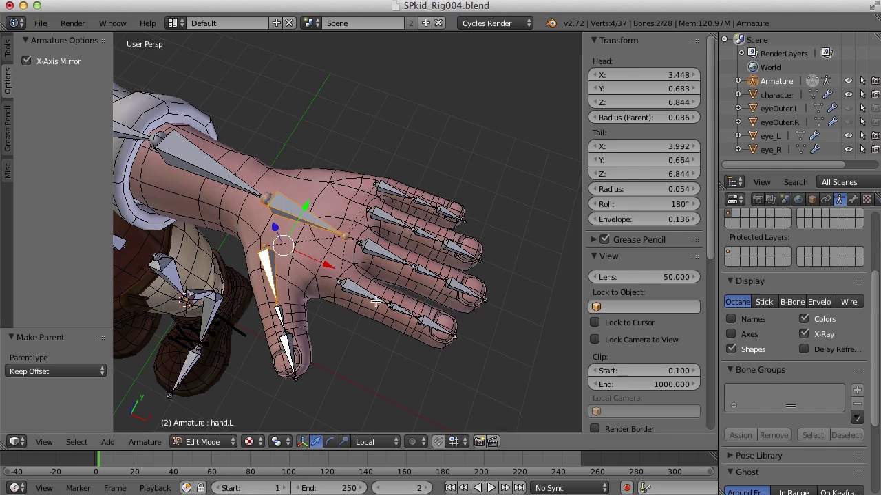
Step: Parent the upper arm bone upArm.L to shoulder.L with Keep Offset
{"action": "middle_click_drag", "start_coordinate": [318, 305], "coordinate": [582, 381], "text": "shift"}
{"action": "middle_click_drag", "start_coordinate": [230, 279], "coordinate": [402, 252], "text": "shift"}
{"action": "right_click", "coordinate": [417, 253]}
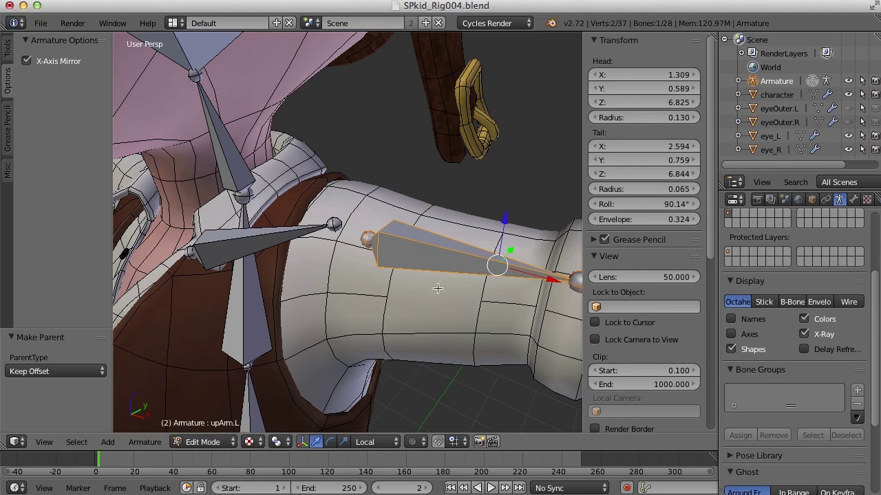
{"action": "right_click", "coordinate": [273, 234], "text": "shift"}
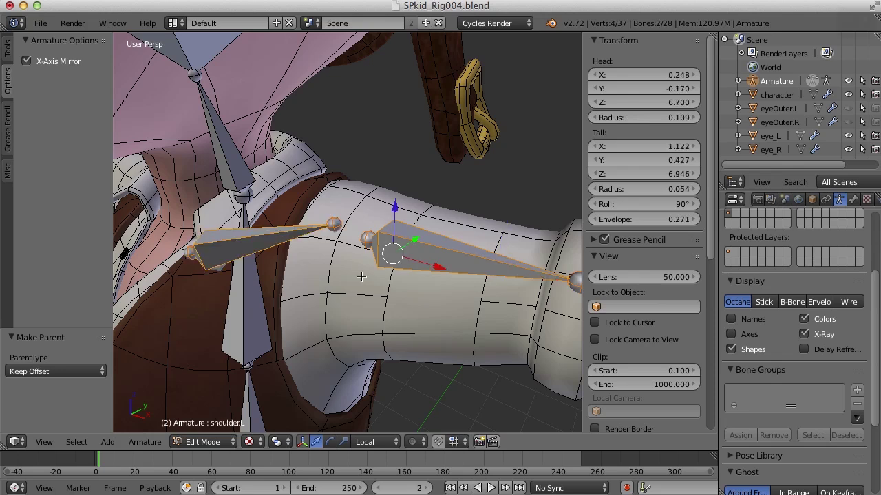
{"action": "key", "text": "ctrl+p"}
{"action": "key", "text": "Return"}
Step: Parent shoulder.L to the upper spine bone spine2 with Keep Offset
{"action": "middle_click_drag", "start_coordinate": [292, 320], "coordinate": [476, 291]}
{"action": "right_click", "coordinate": [383, 241]}
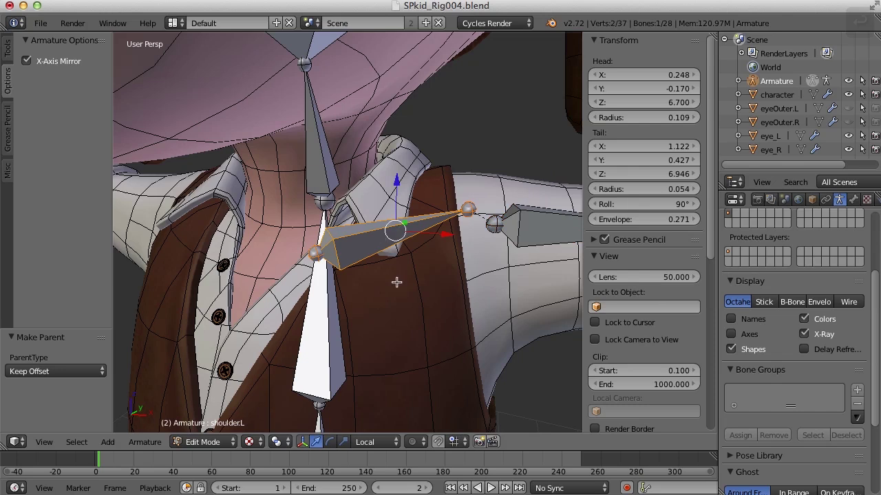
{"action": "right_click", "coordinate": [321, 342], "text": "shift"}
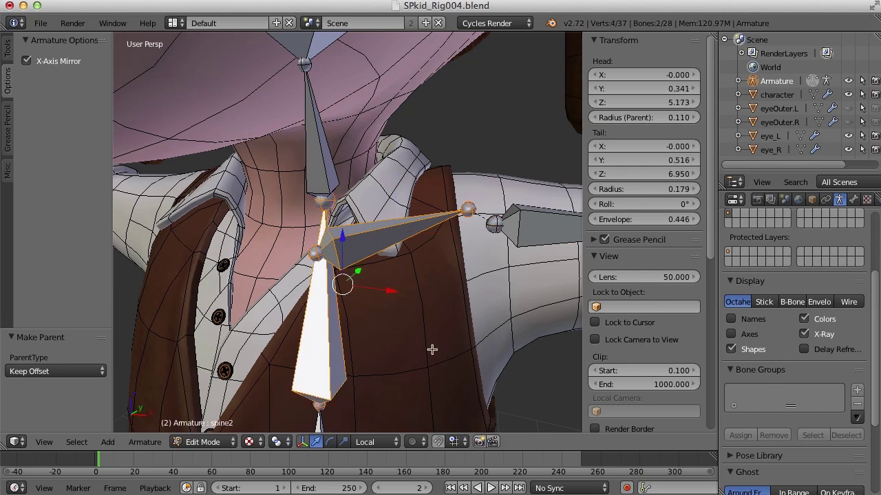
{"action": "scroll", "coordinate": [430, 350], "scroll_direction": "down", "scroll_amount": 1}
{"action": "key", "text": "ctrl+p"}
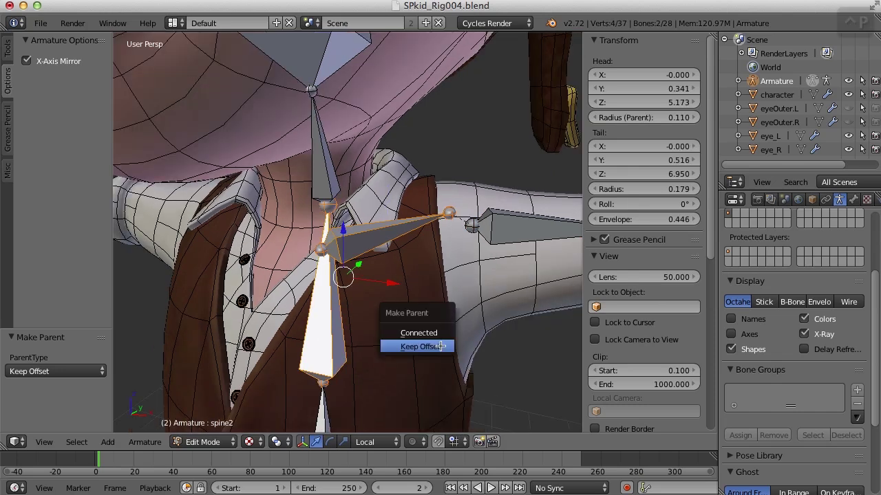
{"action": "key", "text": "Return"}
Step: Switch the armature to Pose Mode and test the new parenting by rotating spine2, then cancel the rotation
{"action": "middle_click_drag", "start_coordinate": [460, 328], "coordinate": [348, 340]}
{"action": "left_click", "coordinate": [203, 442]}
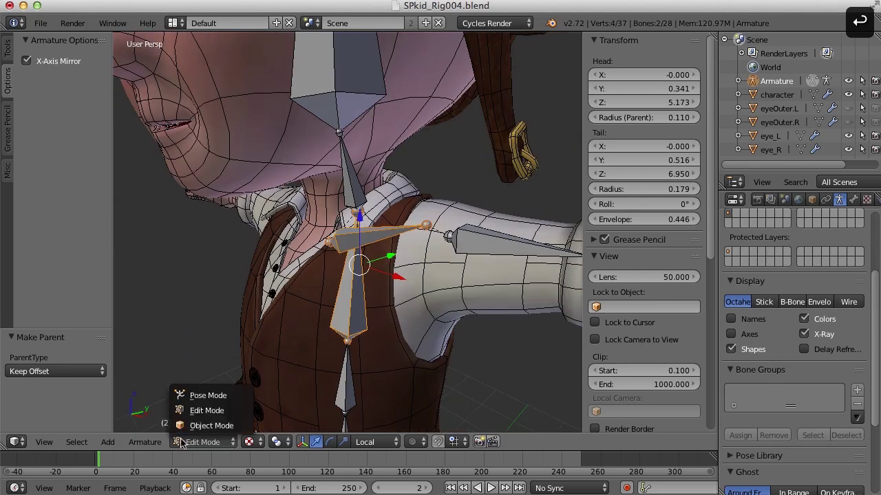
{"action": "left_click", "coordinate": [201, 390]}
{"action": "scroll", "coordinate": [393, 365], "scroll_direction": "down", "scroll_amount": 4}
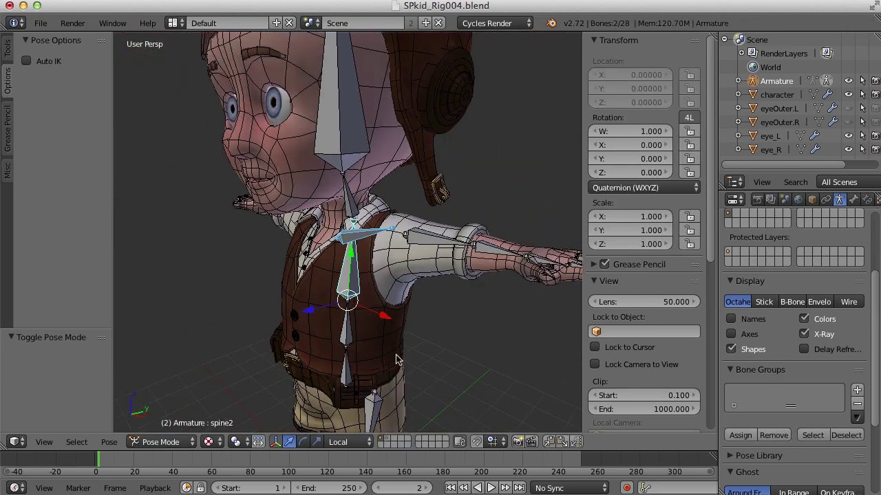
{"action": "scroll", "coordinate": [399, 358], "scroll_direction": "up", "scroll_amount": 3}
{"action": "key", "text": "r"}
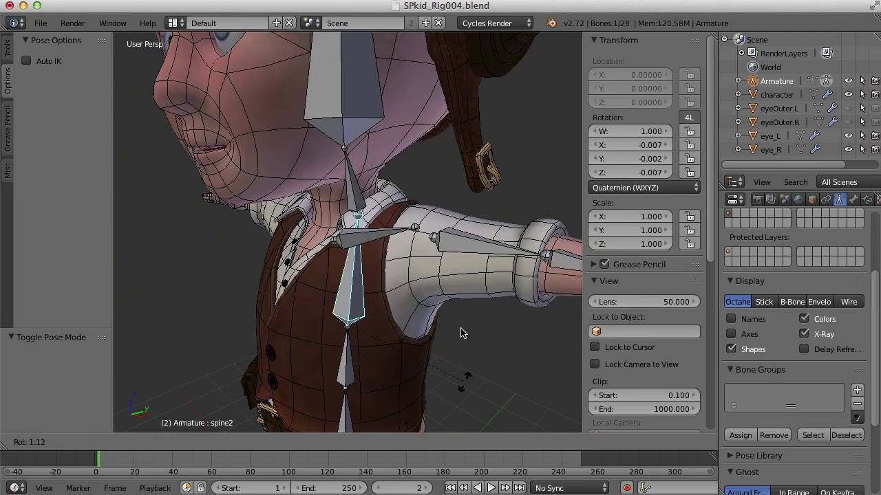
{"action": "key", "text": "Escape"}
Step: Test-rotate shoulder.L freely to check that the arm follows, and cancel the rotation
{"action": "right_click", "coordinate": [365, 233]}
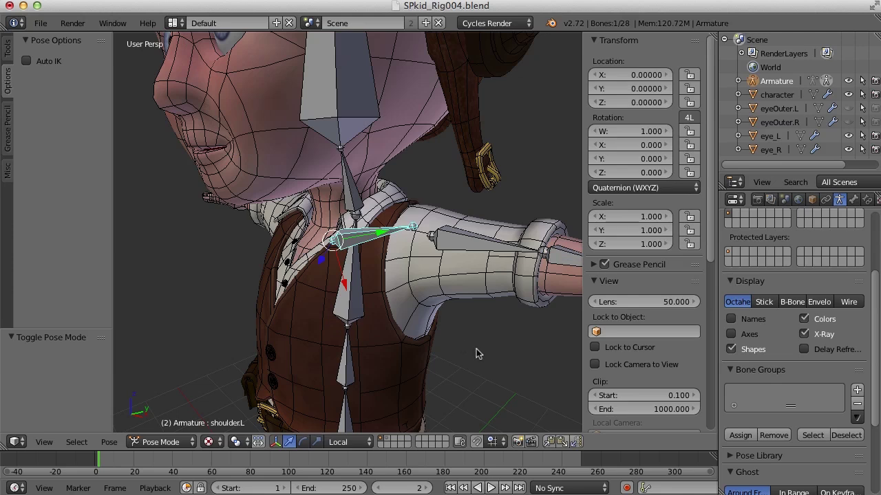
{"action": "key", "text": "r"}
{"action": "key", "text": "r"}
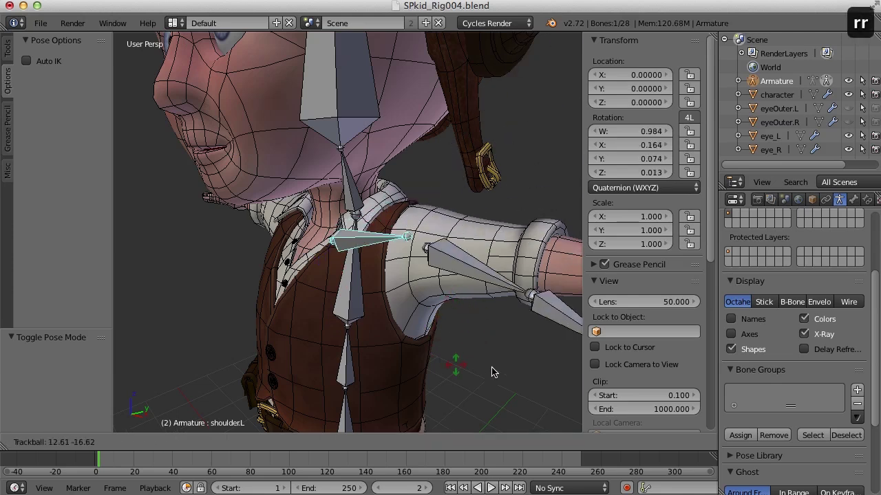
{"action": "right_click", "coordinate": [445, 290]}
{"action": "scroll", "coordinate": [444, 303], "scroll_direction": "down", "scroll_amount": 3}
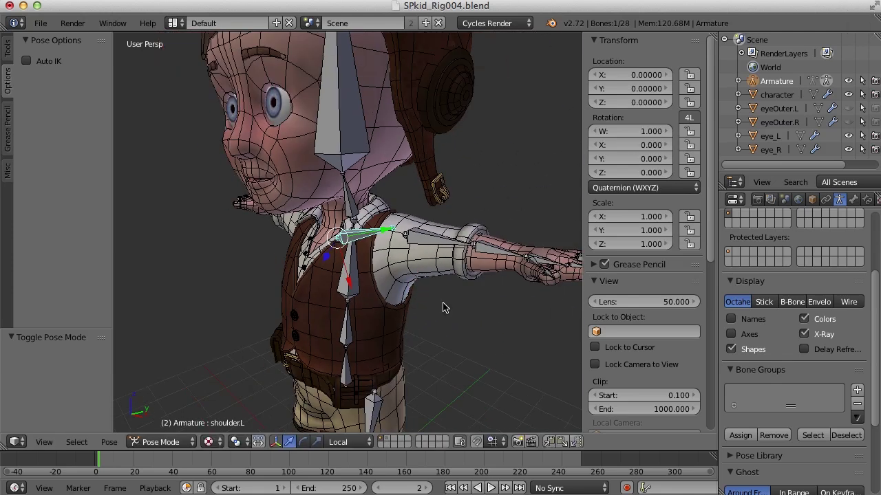
Step: Test-rotate hand.L freely to check that the finger and thumb bones follow, and cancel the rotation
{"action": "middle_click_drag", "start_coordinate": [451, 295], "coordinate": [321, 293], "text": "shift"}
{"action": "scroll", "coordinate": [366, 284], "scroll_direction": "up", "scroll_amount": 5}
{"action": "right_click", "coordinate": [341, 324]}
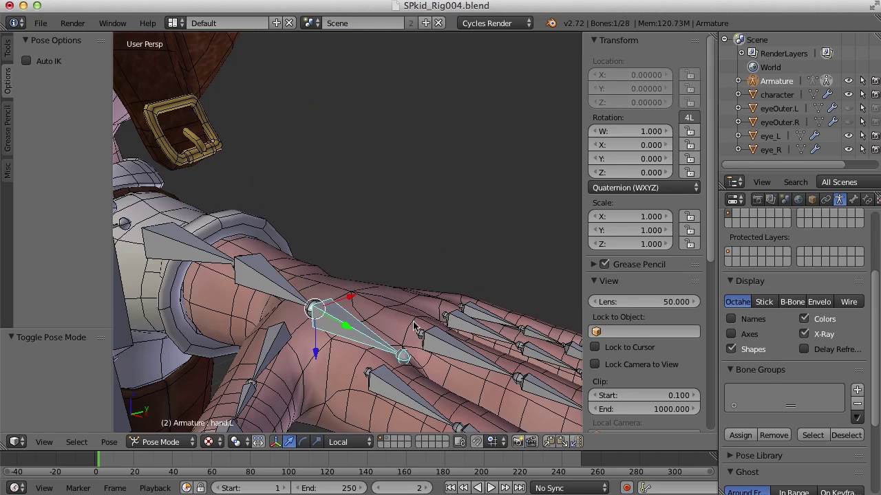
{"action": "scroll", "coordinate": [408, 307], "scroll_direction": "down", "scroll_amount": 4}
{"action": "key", "text": "r"}
{"action": "key", "text": "r"}
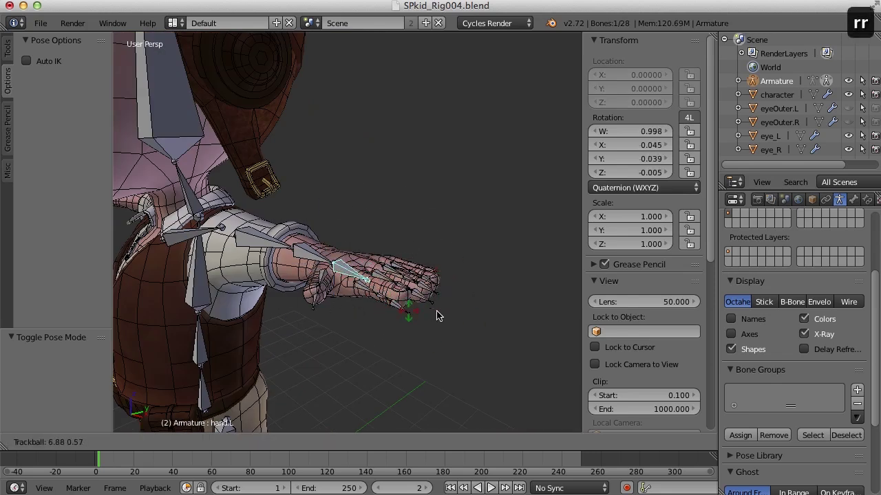
{"action": "key", "text": "Escape"}
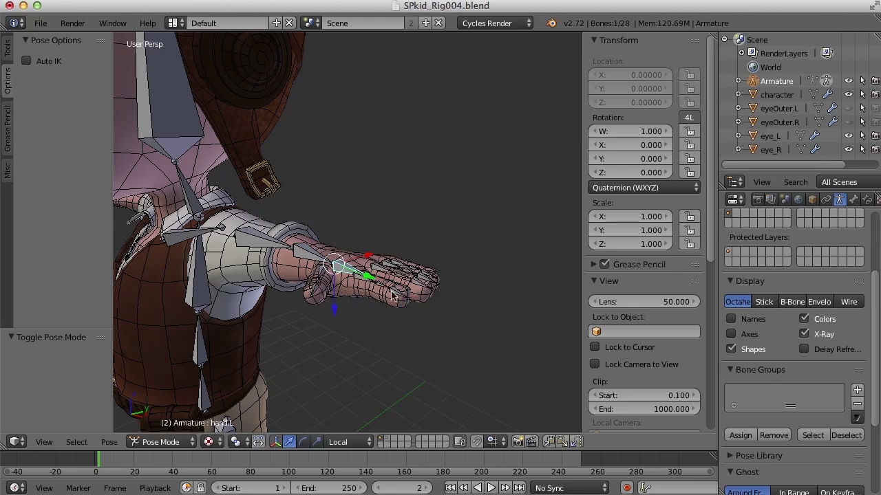
{"action": "scroll", "coordinate": [353, 246], "scroll_direction": "up", "scroll_amount": 5}
{"action": "scroll", "coordinate": [353, 246], "scroll_direction": "down", "scroll_amount": 4}
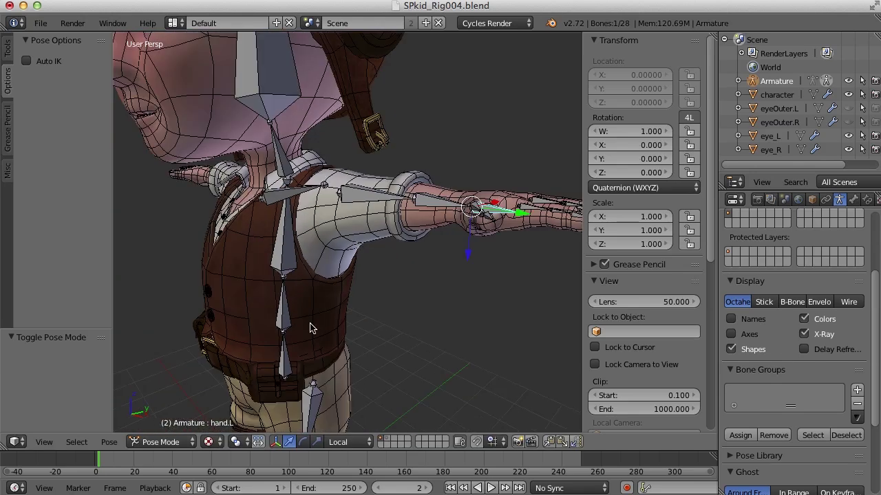
Step: Return the armature to Edit Mode and parent upLeg.L to the root bone with Keep Offset
{"action": "left_click", "coordinate": [160, 442]}
{"action": "left_click", "coordinate": [172, 411]}
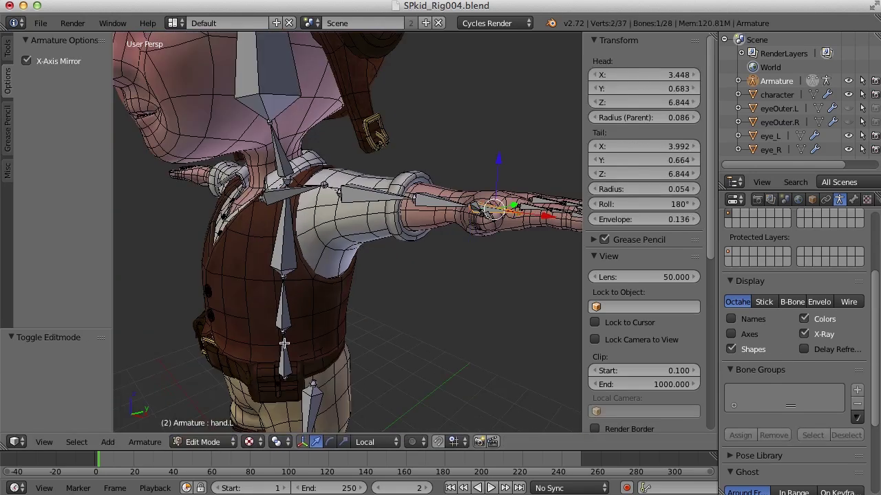
{"action": "scroll", "coordinate": [323, 344], "scroll_direction": "down", "scroll_amount": 3}
{"action": "middle_click_drag", "start_coordinate": [335, 344], "coordinate": [337, 192], "text": "shift"}
{"action": "scroll", "coordinate": [286, 258], "scroll_direction": "up", "scroll_amount": 4}
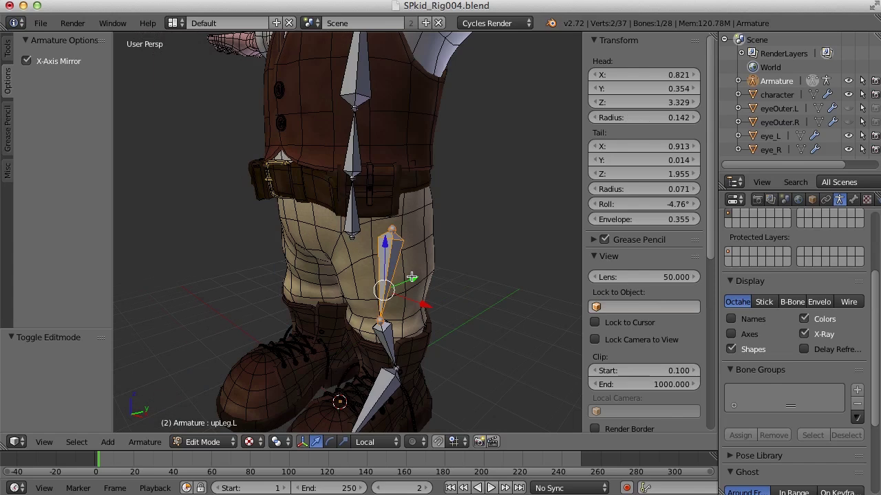
{"action": "right_click", "coordinate": [356, 221], "text": "shift"}
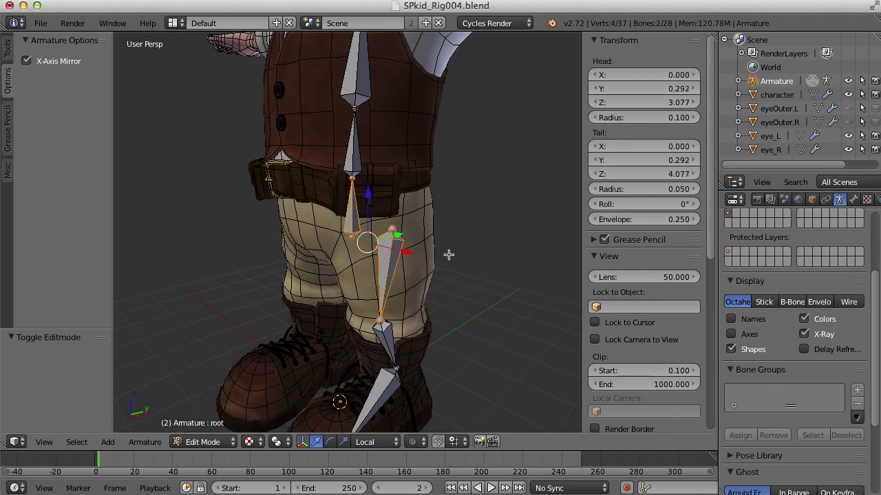
{"action": "key", "text": "ctrl+p"}
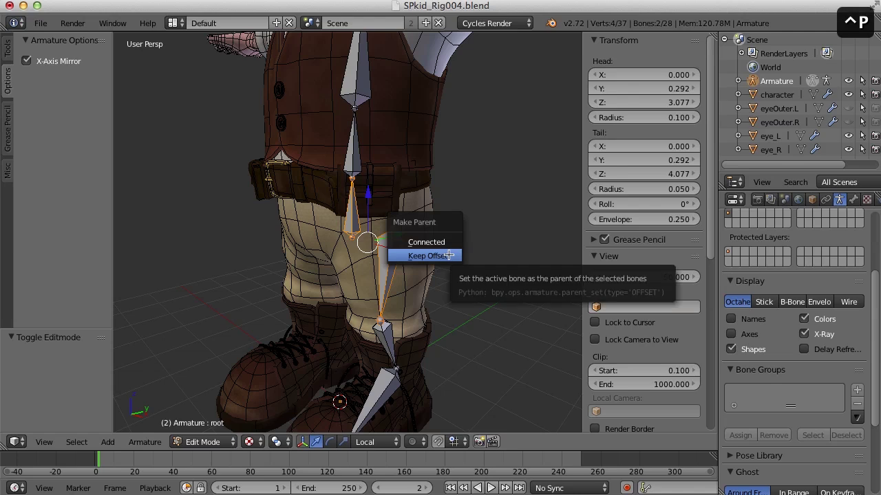
{"action": "left_click", "coordinate": [449, 255]}
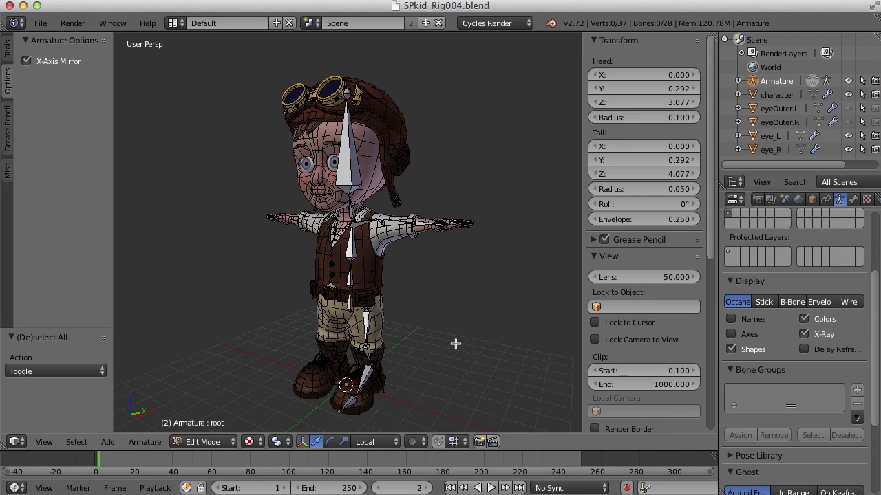
Step: Turn off X-Axis Mirror in the armature options with no bones selected
{"action": "scroll", "coordinate": [447, 344], "scroll_direction": "up", "scroll_amount": 2}
{"action": "middle_click_drag", "start_coordinate": [447, 344], "coordinate": [452, 317], "text": "shift"}
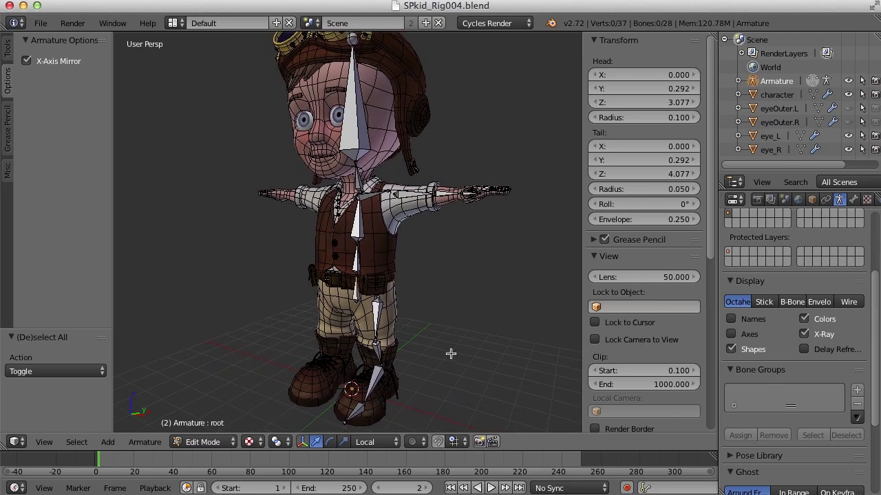
{"action": "left_click", "coordinate": [26, 62]}
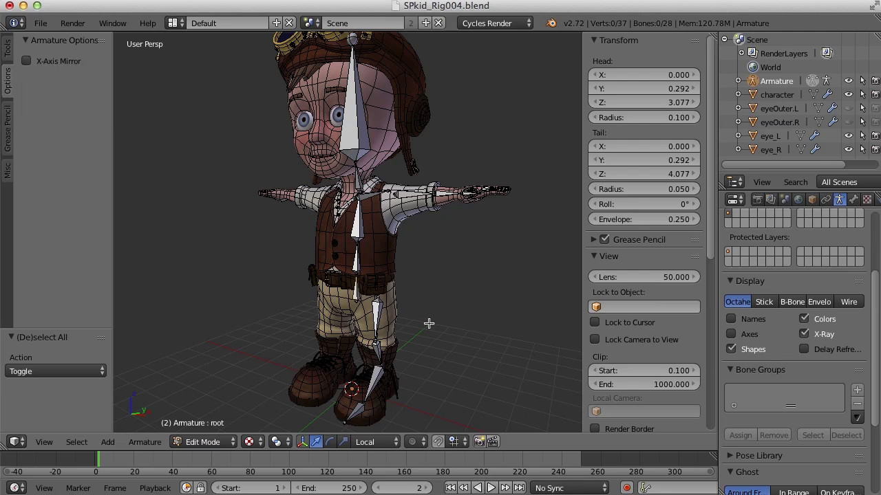
{"action": "middle_click_drag", "start_coordinate": [432, 355], "coordinate": [442, 280]}
{"action": "scroll", "coordinate": [438, 270], "scroll_direction": "up", "scroll_amount": 5}
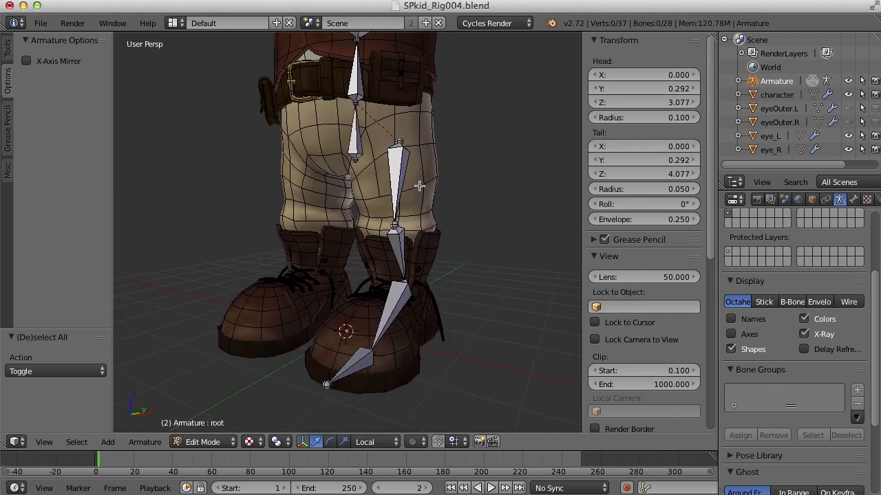
Step: Select the whole left leg chain: upLeg.L, lowLeg.L, foot.L and toe.L
{"action": "right_click", "coordinate": [396, 170]}
{"action": "right_click", "coordinate": [399, 253], "text": "shift"}
{"action": "right_click", "coordinate": [406, 301], "text": "shift"}
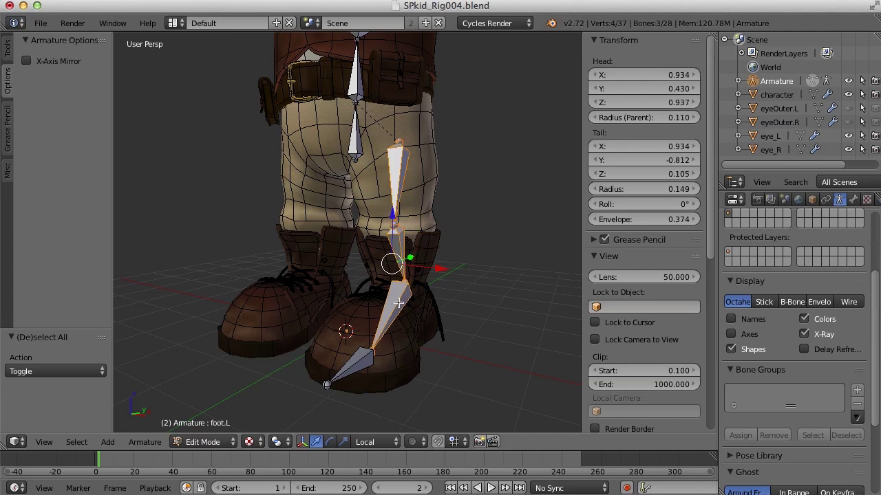
{"action": "right_click", "coordinate": [360, 362], "text": "shift"}
{"action": "middle_click_drag", "start_coordinate": [460, 315], "coordinate": [485, 311]}
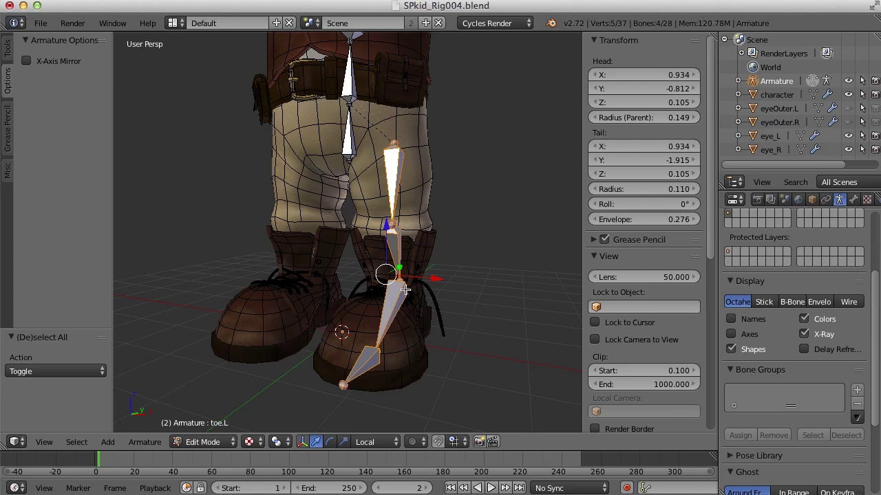
{"action": "middle_click_drag", "start_coordinate": [327, 310], "coordinate": [374, 307]}
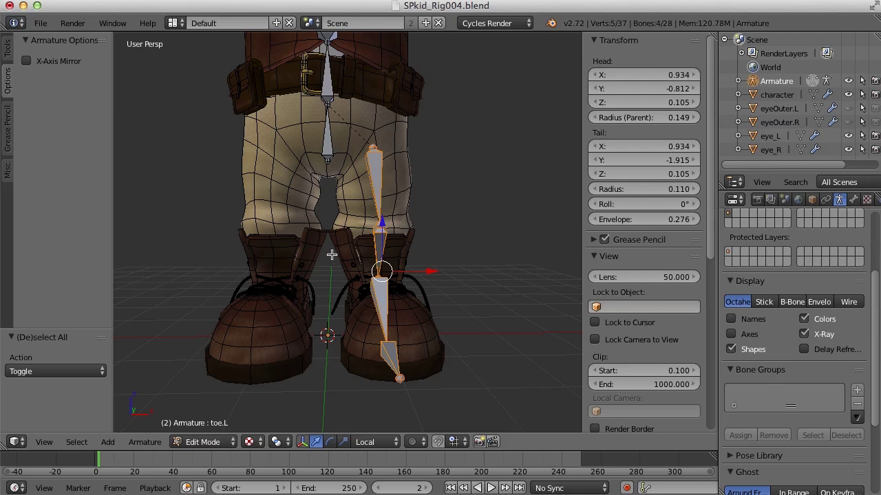
{"action": "mouse_move", "coordinate": [507, 383]}
{"action": "middle_mouse_down"}
{"action": "mouse_move", "coordinate": [482, 383]}
{"action": "mouse_move", "coordinate": [497, 383]}
{"action": "middle_mouse_up"}
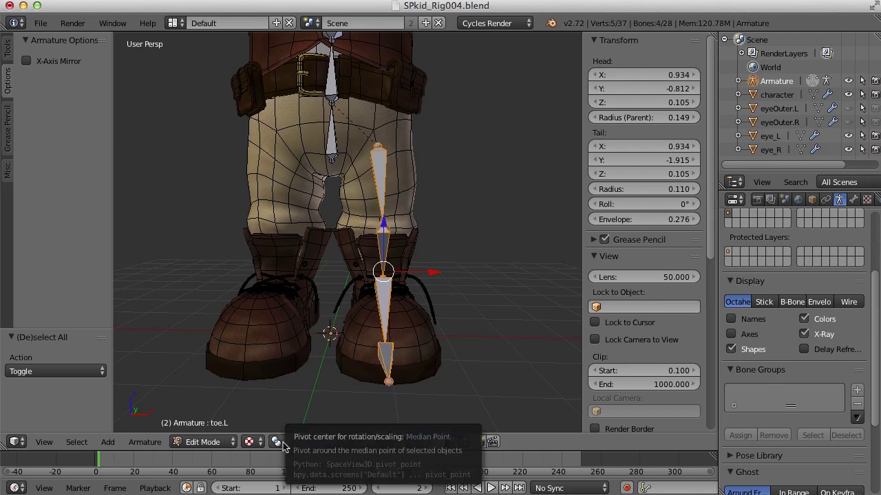
Step: Set the pivot point for rotation and scaling to the 3D Cursor
{"action": "left_click", "coordinate": [281, 443]}
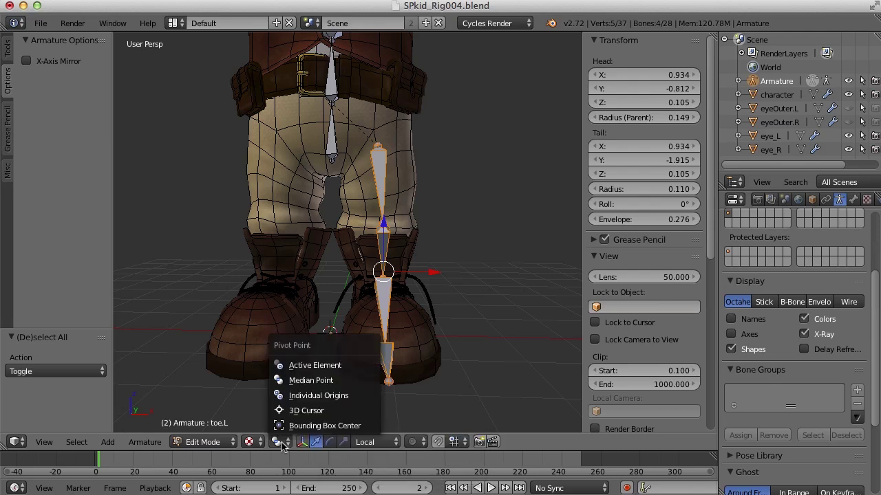
{"action": "left_click", "coordinate": [339, 411]}
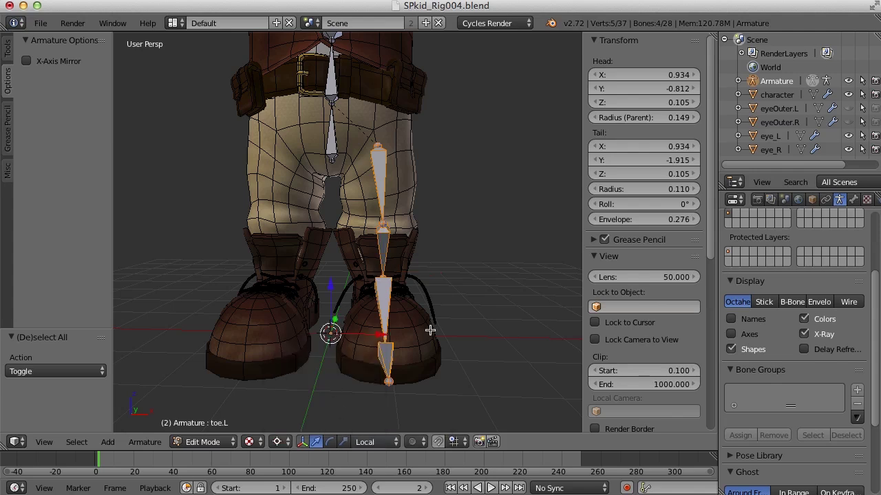
{"action": "mouse_move", "coordinate": [477, 342]}
{"action": "middle_mouse_down"}
{"action": "mouse_move", "coordinate": [454, 346]}
{"action": "mouse_move", "coordinate": [489, 346]}
{"action": "middle_mouse_up"}
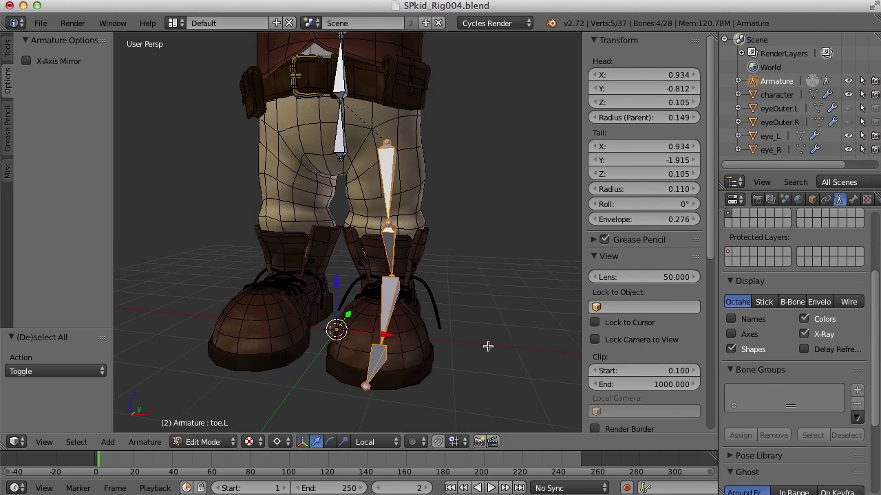
Step: Turn on the display of bone names for the armature
{"action": "left_click", "coordinate": [731, 320]}
{"action": "middle_click_drag", "start_coordinate": [501, 311], "coordinate": [501, 328]}
{"action": "scroll", "coordinate": [500, 329], "scroll_direction": "up", "scroll_amount": 1}
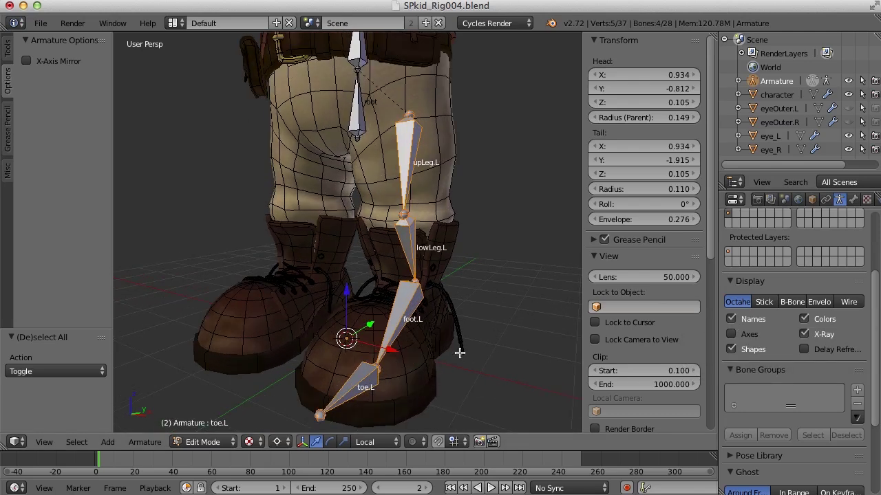
{"action": "middle_click_drag", "start_coordinate": [459, 353], "coordinate": [482, 355]}
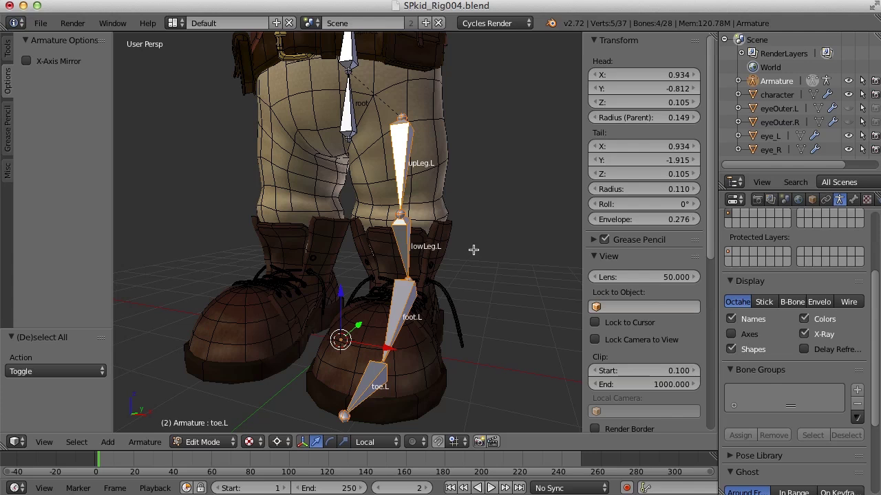
{"action": "scroll", "coordinate": [473, 249], "scroll_direction": "down", "scroll_amount": 1}
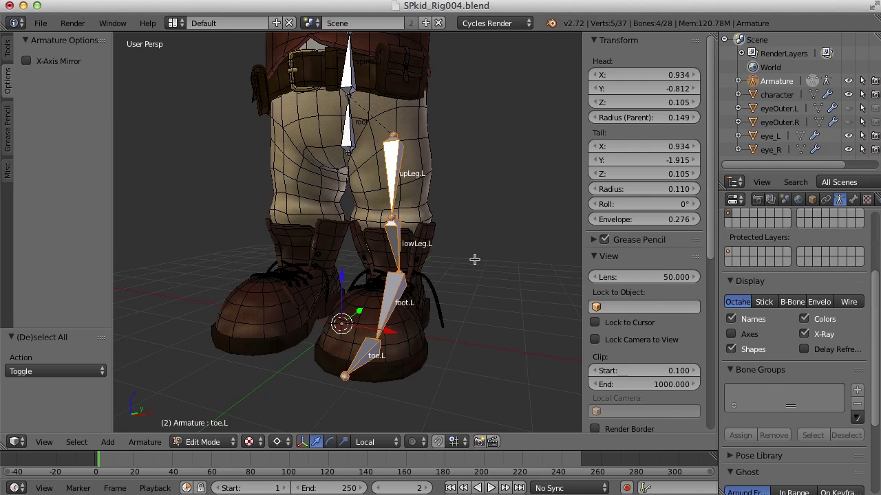
Step: Duplicate the selected left leg bones in place and apply Flip Names to the copies
{"action": "key", "text": "shift+d"}
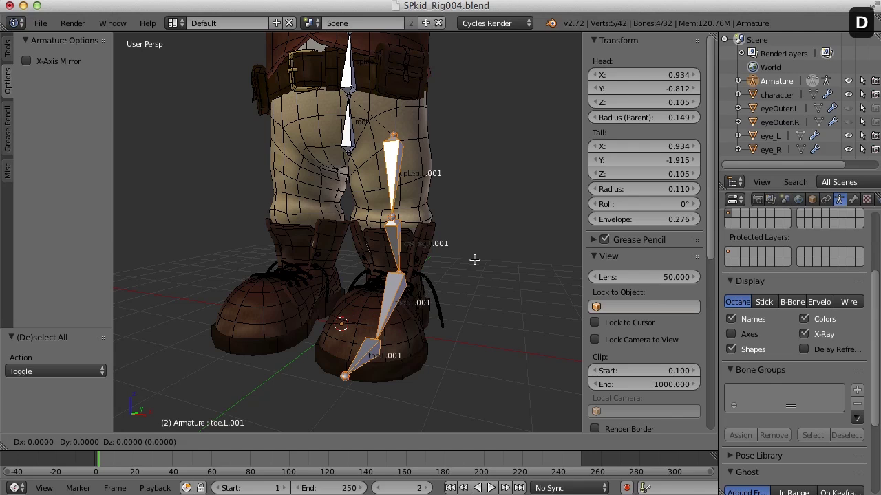
{"action": "right_click", "coordinate": [474, 260]}
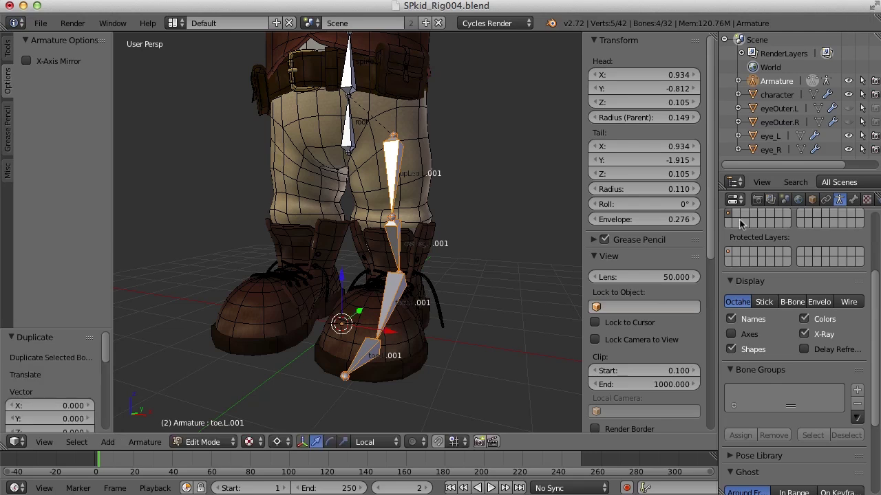
{"action": "scroll", "coordinate": [646, 330], "scroll_direction": "down", "scroll_amount": 10}
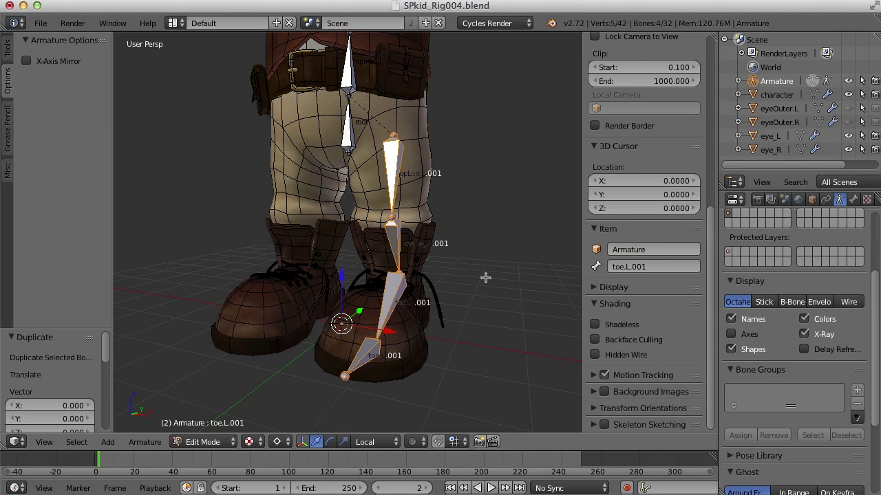
{"action": "key", "text": "w"}
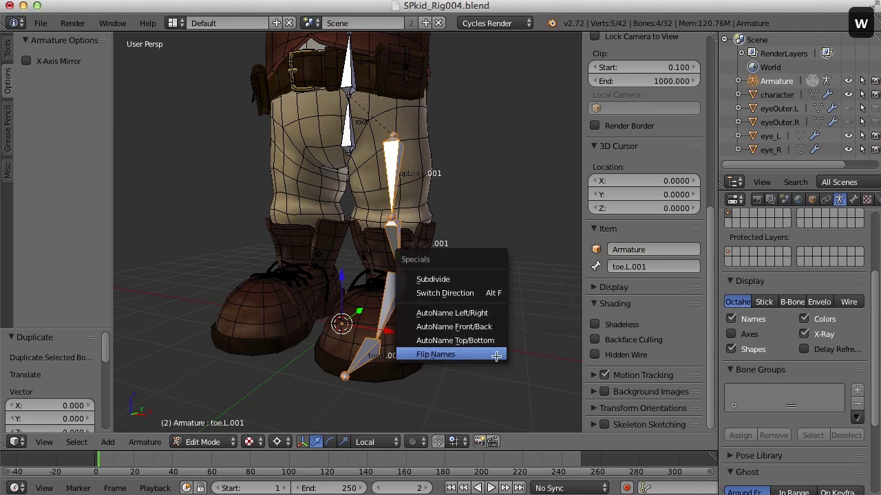
{"action": "left_click", "coordinate": [454, 354]}
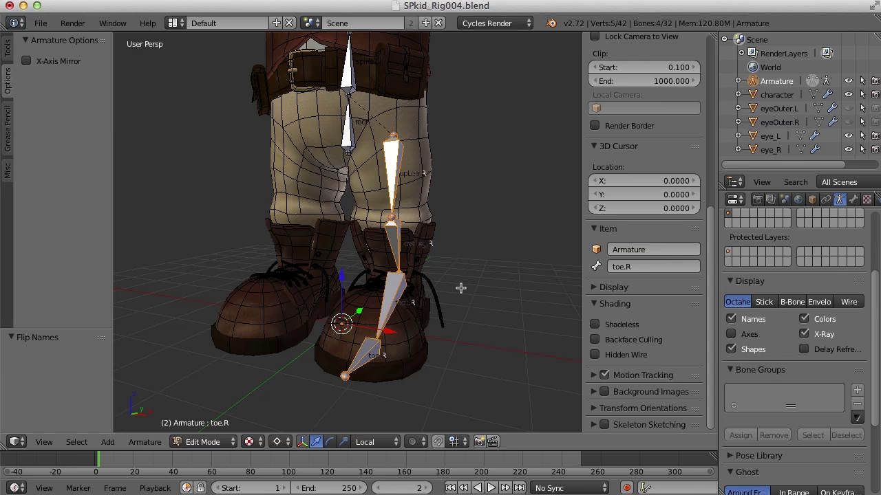
Step: Mirror the duplicated leg bones along the global X axis onto the character's right leg
{"action": "key", "text": "ctrl+m"}
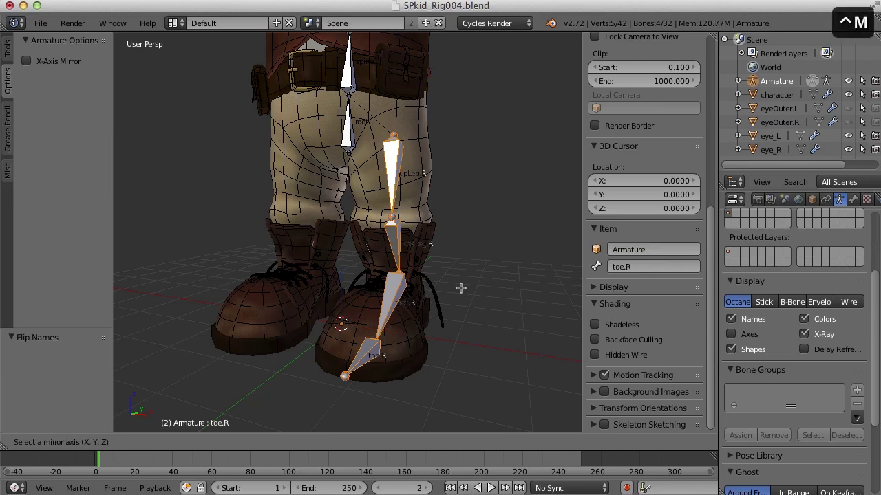
{"action": "key", "text": "x"}
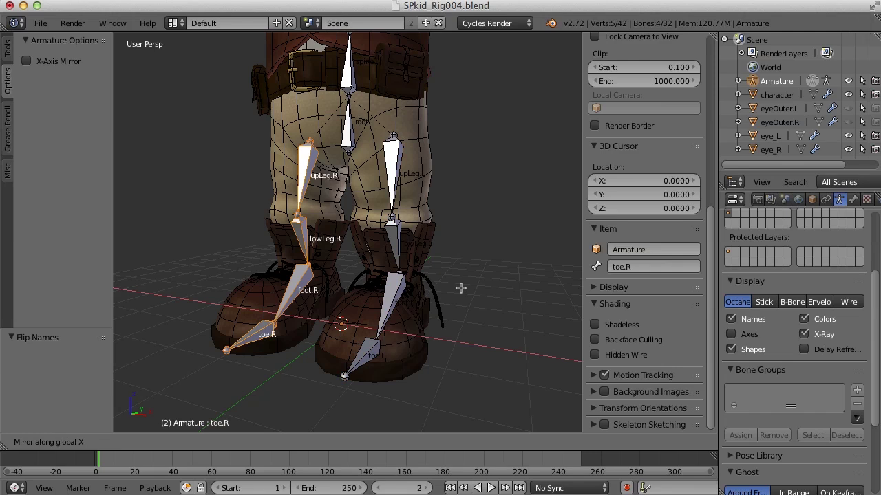
{"action": "key", "text": "Return"}
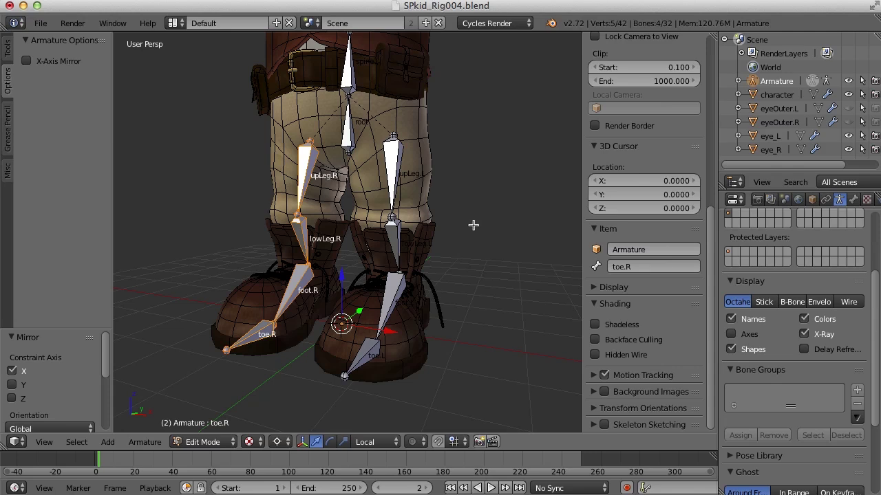
Step: Select shoulder.L, upArm.L and lowArm.L together with all the left hand, finger and thumb bones
{"action": "middle_click_drag", "start_coordinate": [479, 188], "coordinate": [394, 303], "text": "shift"}
{"action": "right_click", "coordinate": [293, 229]}
{"action": "right_click", "coordinate": [367, 228], "text": "shift"}
{"action": "right_click", "coordinate": [449, 231], "text": "shift"}
{"action": "middle_click_drag", "start_coordinate": [521, 249], "coordinate": [491, 309]}
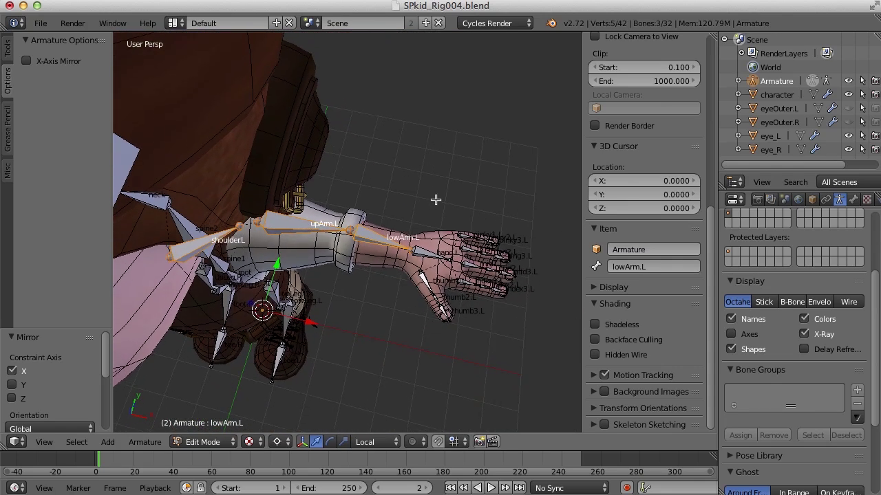
{"action": "mouse_move", "coordinate": [432, 191]}
{"action": "left_mouse_down", "text": "ctrl"}
{"action": "mouse_move", "coordinate": [384, 252]}
{"action": "mouse_move", "coordinate": [456, 360]}
{"action": "mouse_move", "coordinate": [541, 321]}
{"action": "mouse_move", "coordinate": [570, 232]}
{"action": "mouse_move", "coordinate": [498, 173]}
{"action": "mouse_move", "coordinate": [441, 190]}
{"action": "left_mouse_up", "text": "ctrl"}
{"action": "middle_click_drag", "start_coordinate": [415, 364], "coordinate": [474, 268]}
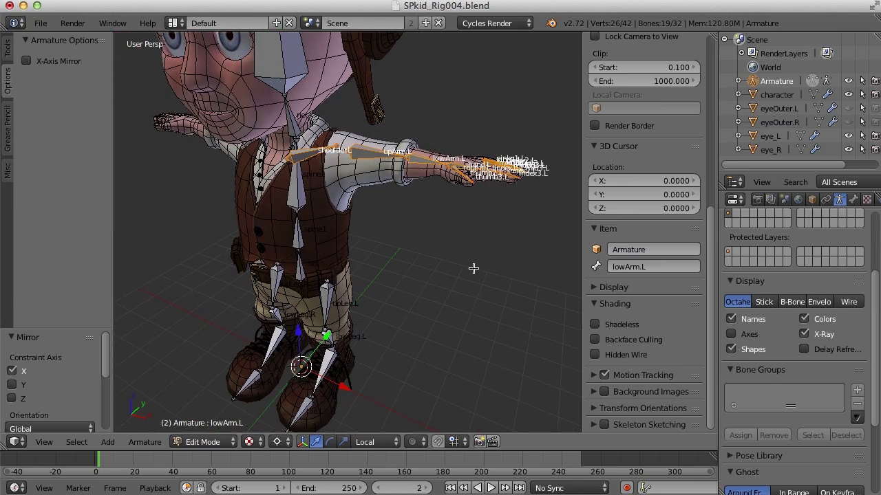
Step: Duplicate the selected left arm and hand bones in place and apply Flip Names to the copies
{"action": "key", "text": "shift+d"}
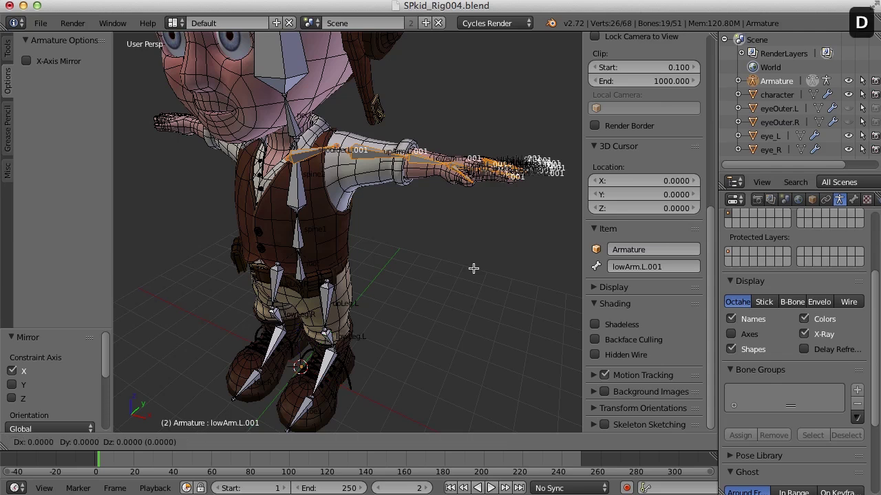
{"action": "left_click", "coordinate": [473, 269]}
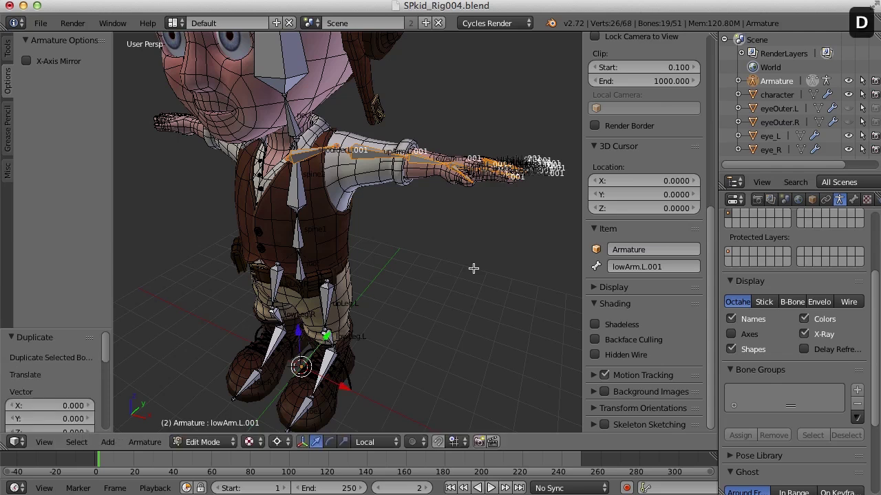
{"action": "key", "text": "w"}
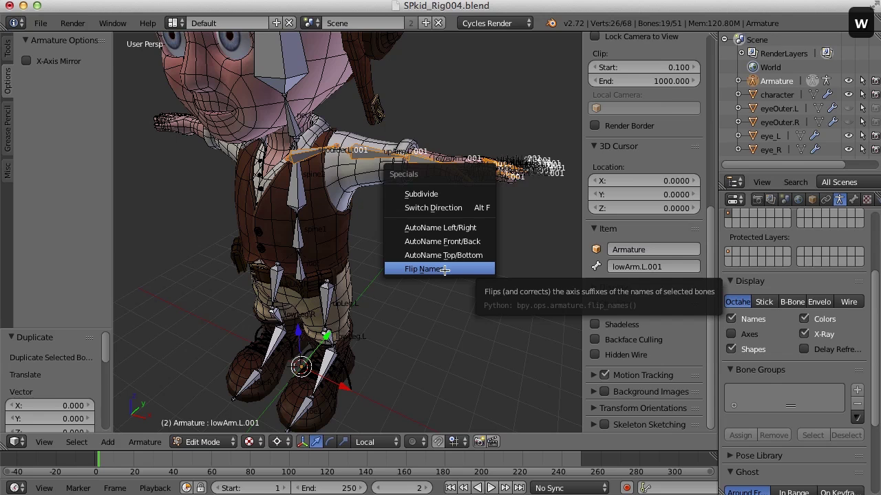
{"action": "left_click", "coordinate": [444, 269]}
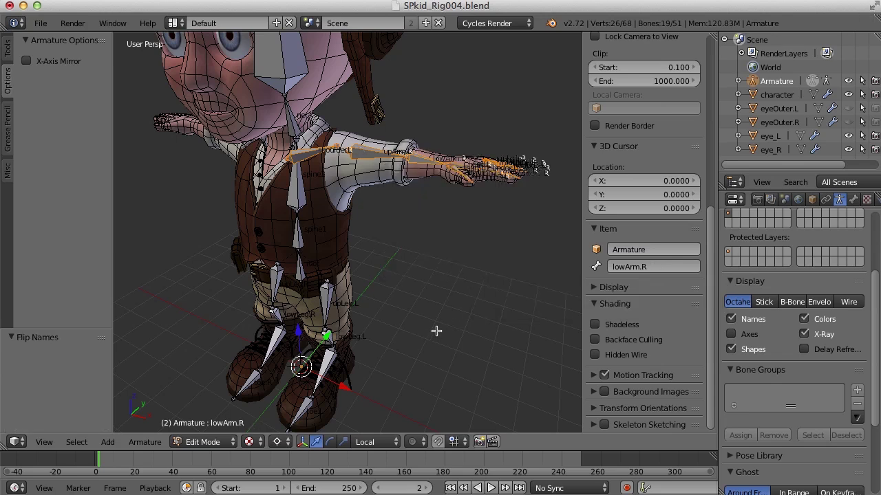
Step: Mirror the duplicated arm and hand bones along the global X axis onto the character's right arm
{"action": "key", "text": "ctrl+m"}
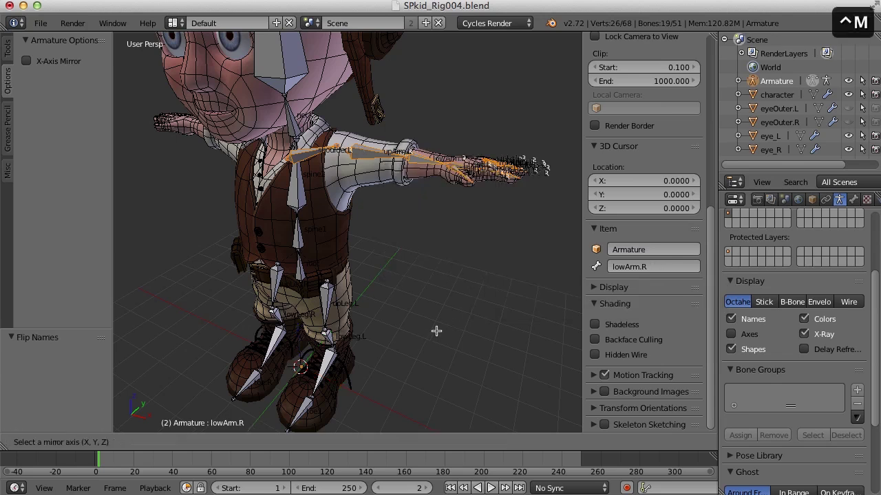
{"action": "key", "text": "x"}
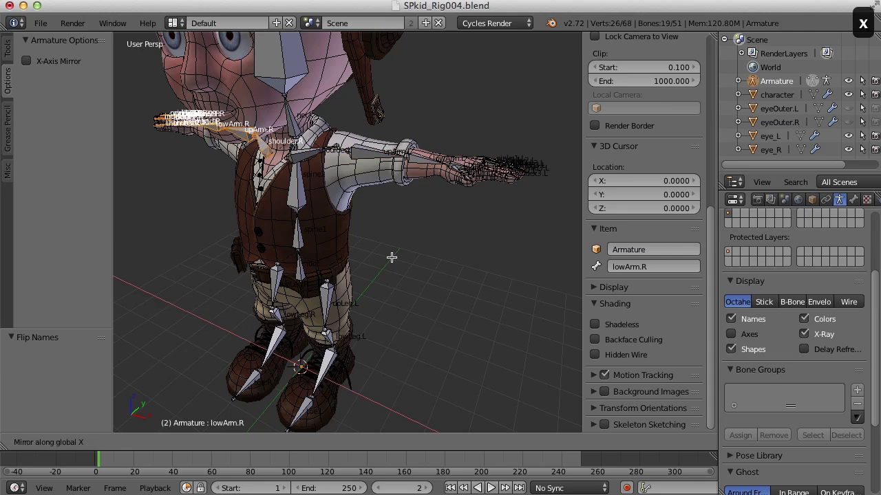
{"action": "key", "text": "Return"}
{"action": "middle_click_drag", "start_coordinate": [373, 259], "coordinate": [448, 191]}
{"action": "scroll", "coordinate": [527, 224], "scroll_direction": "up", "scroll_amount": 2}
{"action": "scroll", "coordinate": [484, 211], "scroll_direction": "down", "scroll_amount": 4}
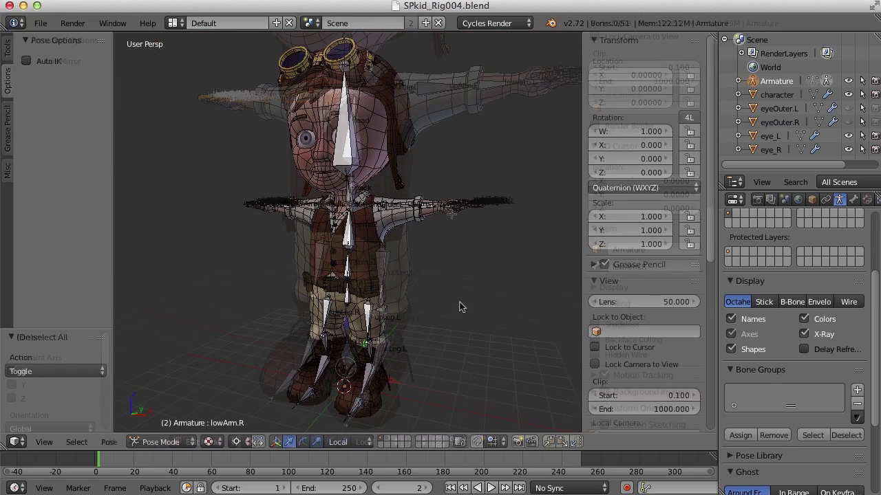